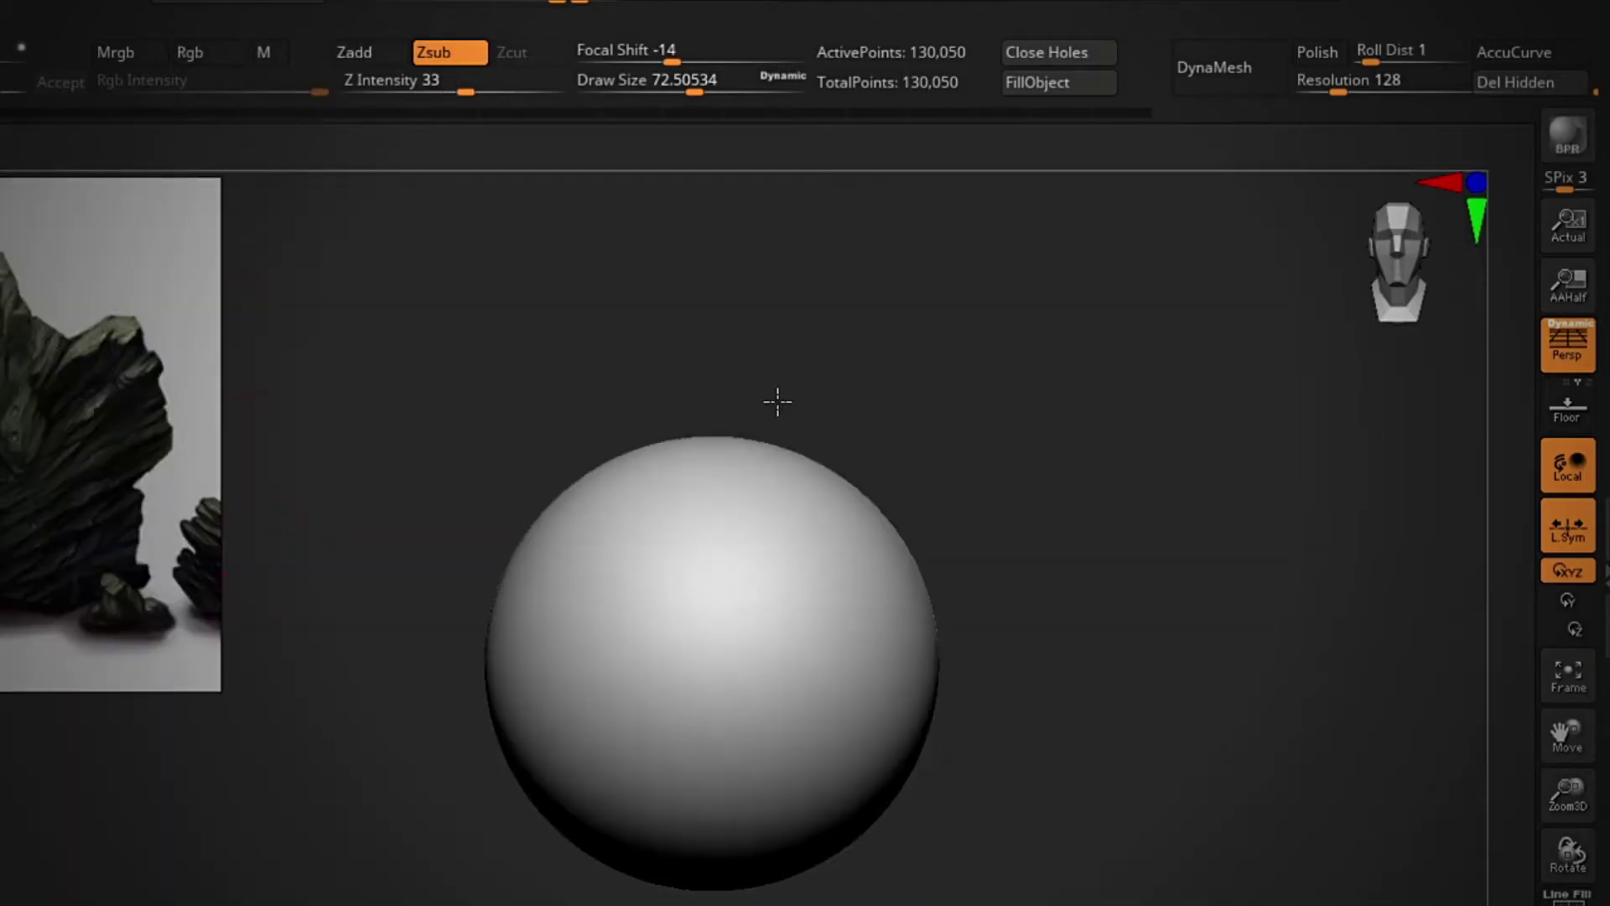
# Step: Bring the stylized rock reference image and the starting sphere into the scene
pyautogui.press('w')
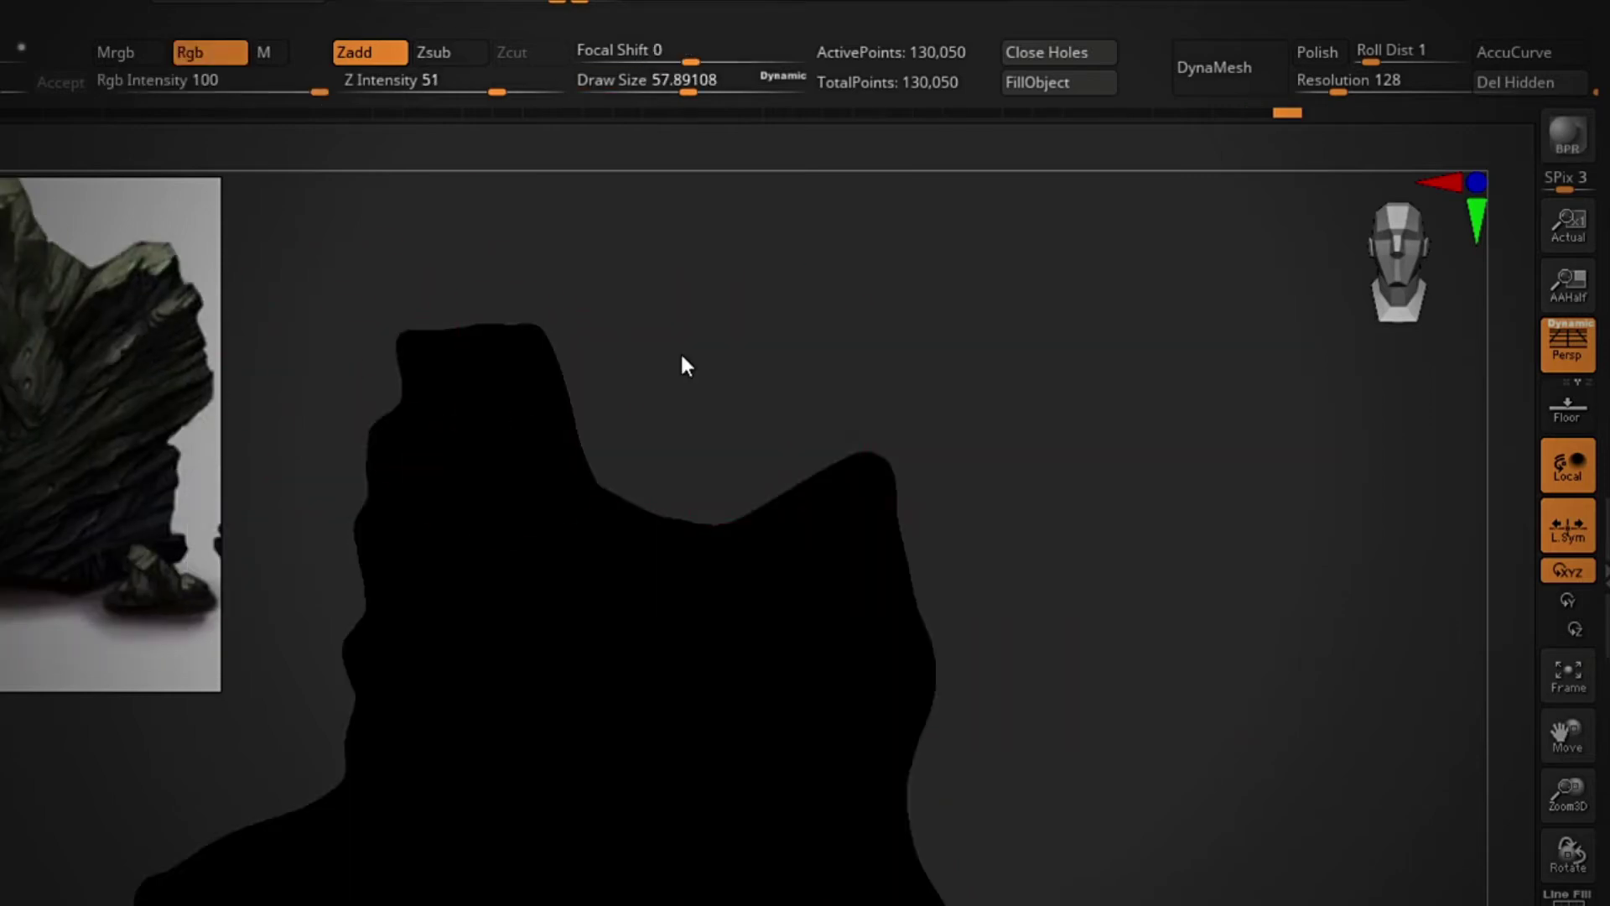
# Step: Orbit the rock between front and angled views to check its sculpted ridges and folds
pyautogui.moveTo(1065, 601); pyautogui.dragTo(1111, 585)
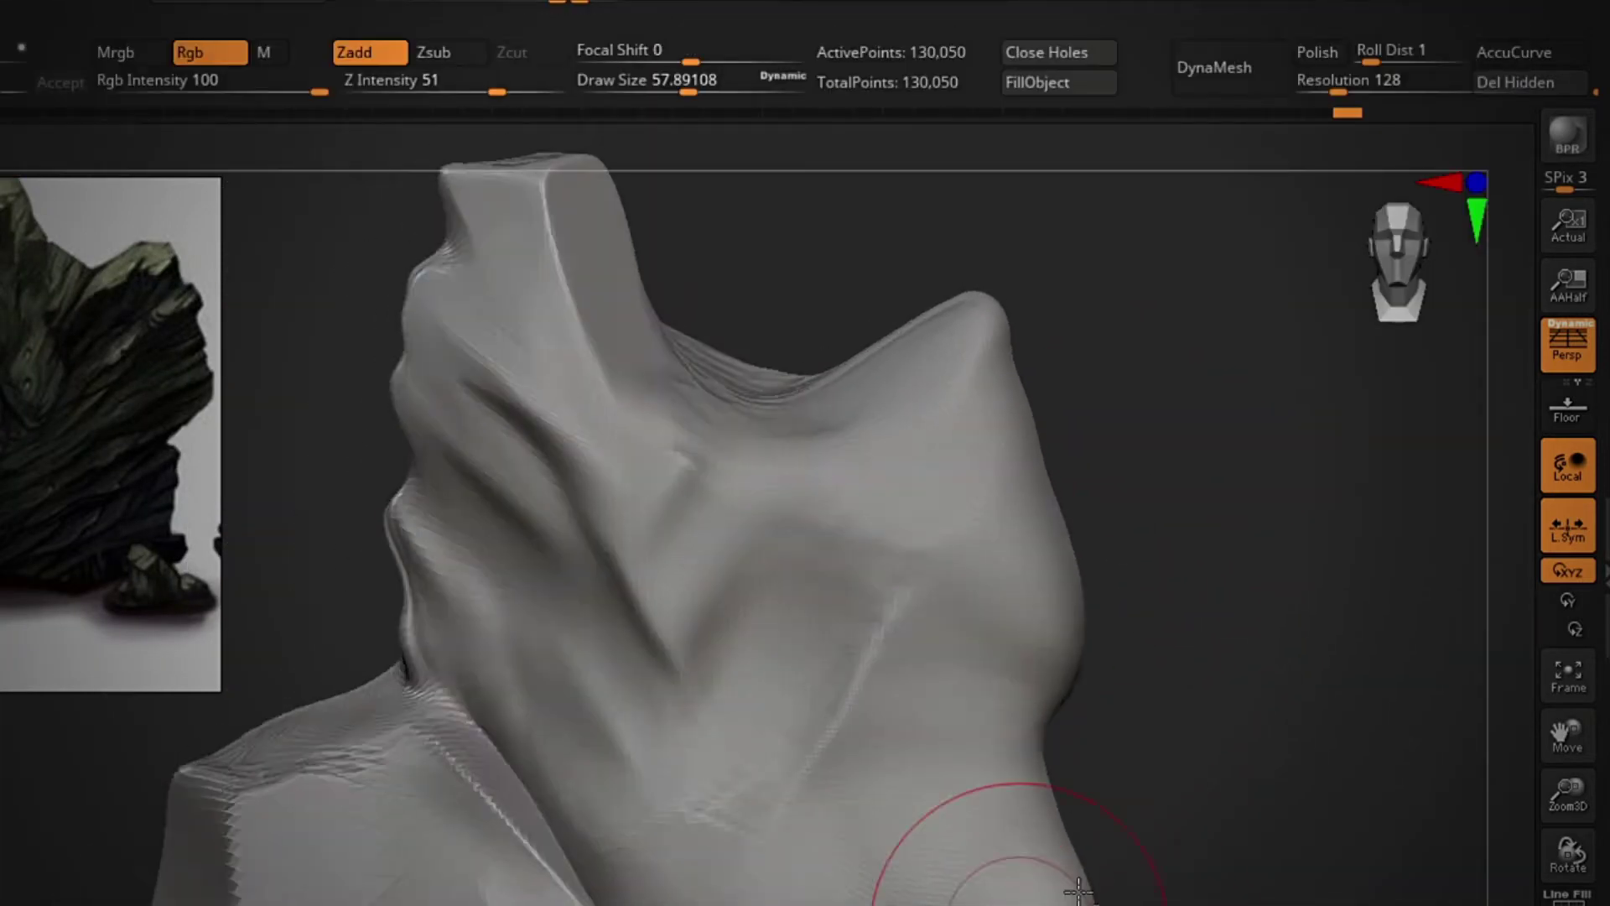
pyautogui.moveTo(1077, 889); pyautogui.dragTo(737, 891)
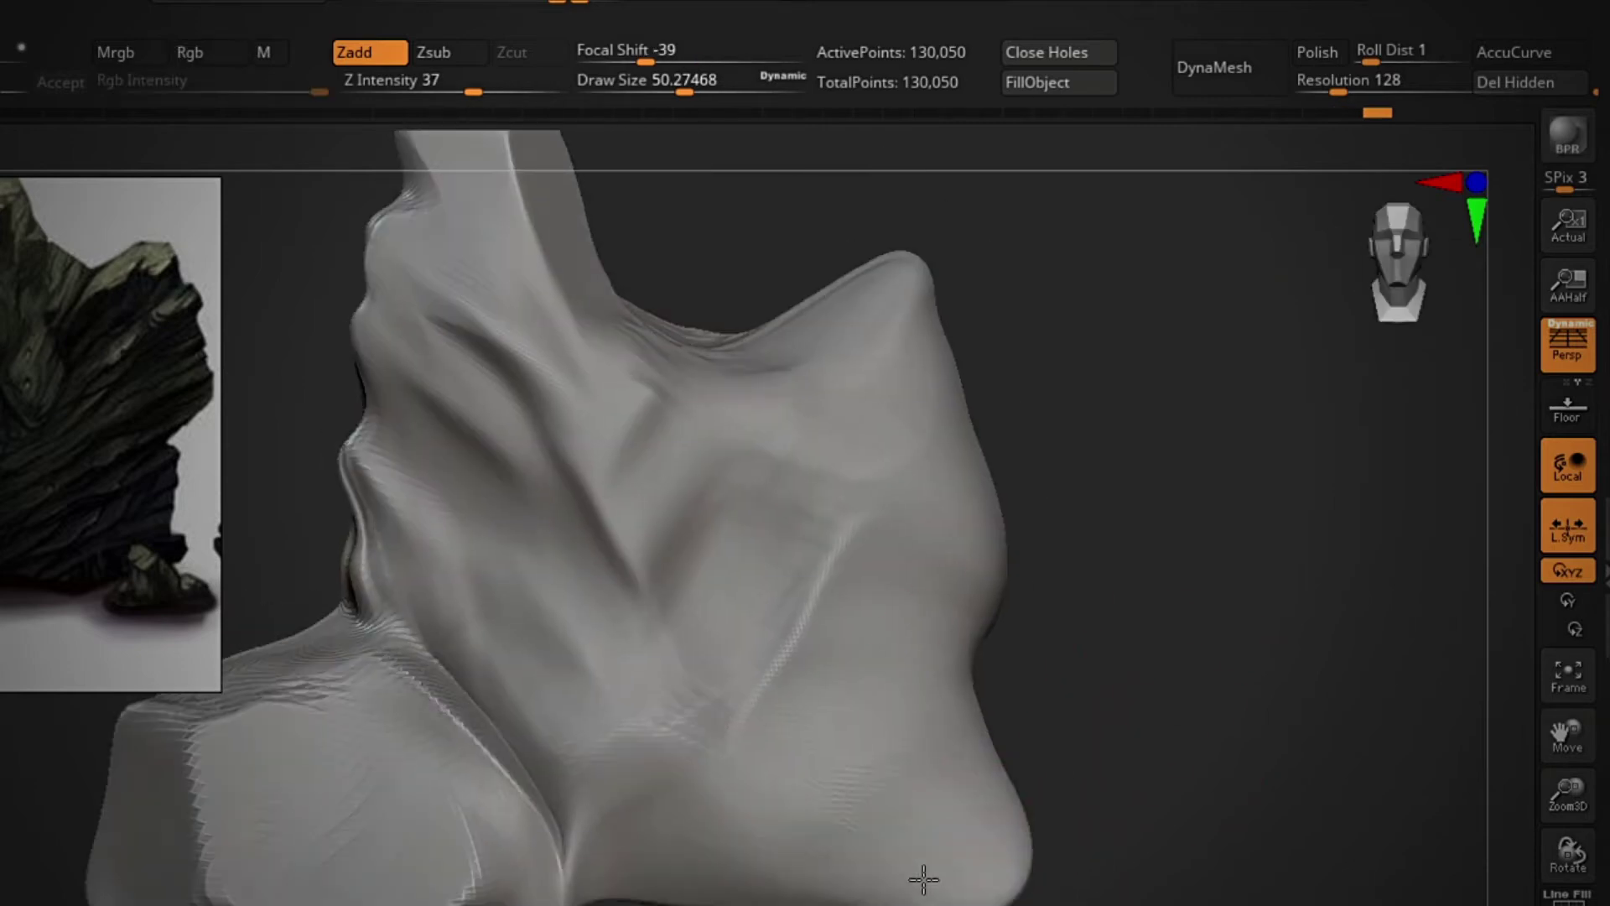
pyautogui.moveTo(923, 877)
pyautogui.mouseDown()
pyautogui.moveTo(1124, 640)
pyautogui.moveTo(1118, 730)
pyautogui.mouseUp()
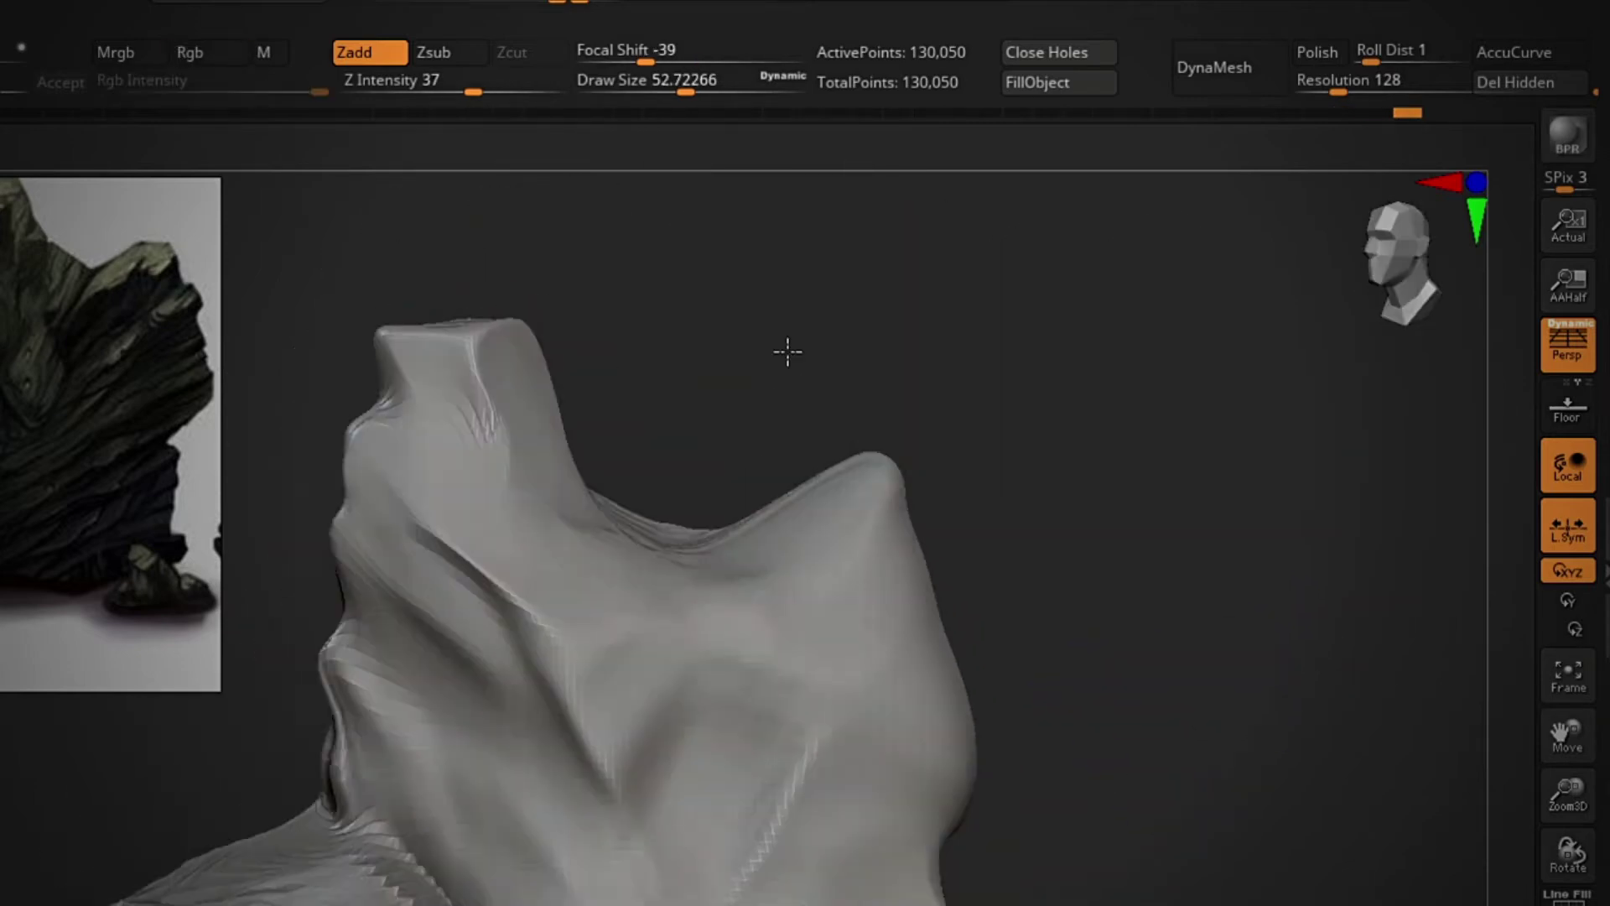
pyautogui.keyDown('shift'); pyautogui.moveTo(788, 351); pyautogui.dragTo(819, 301); pyautogui.keyUp('shift')
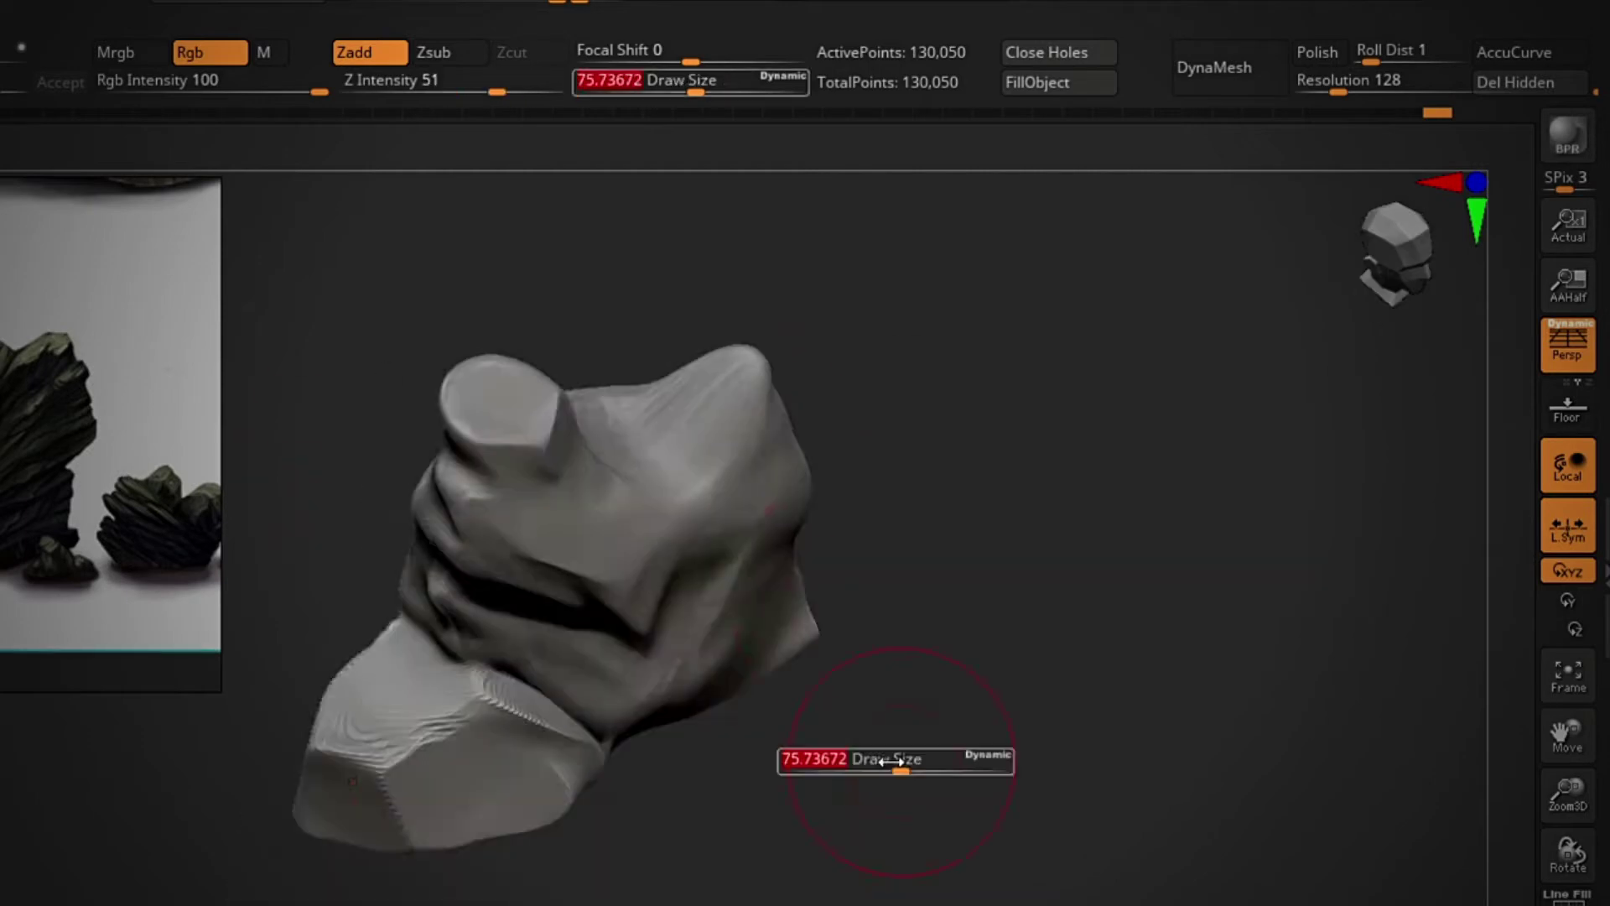
pyautogui.moveTo(1130, 555); pyautogui.dragTo(1336, 646)
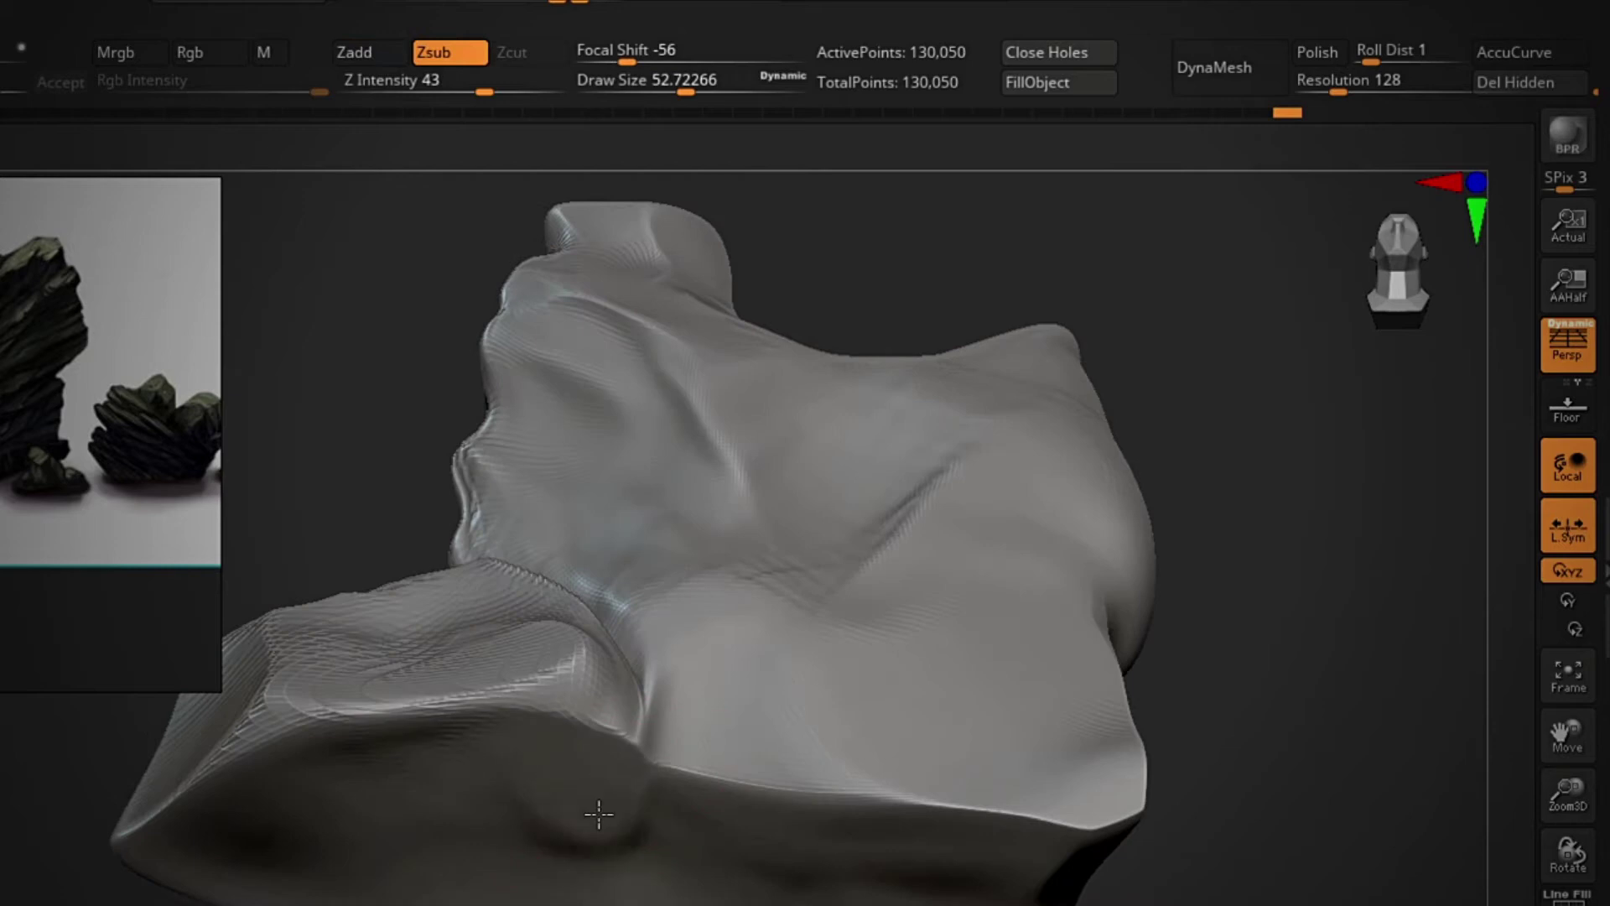
pyautogui.moveTo(724, 847); pyautogui.dragTo(1305, 762, button='right')
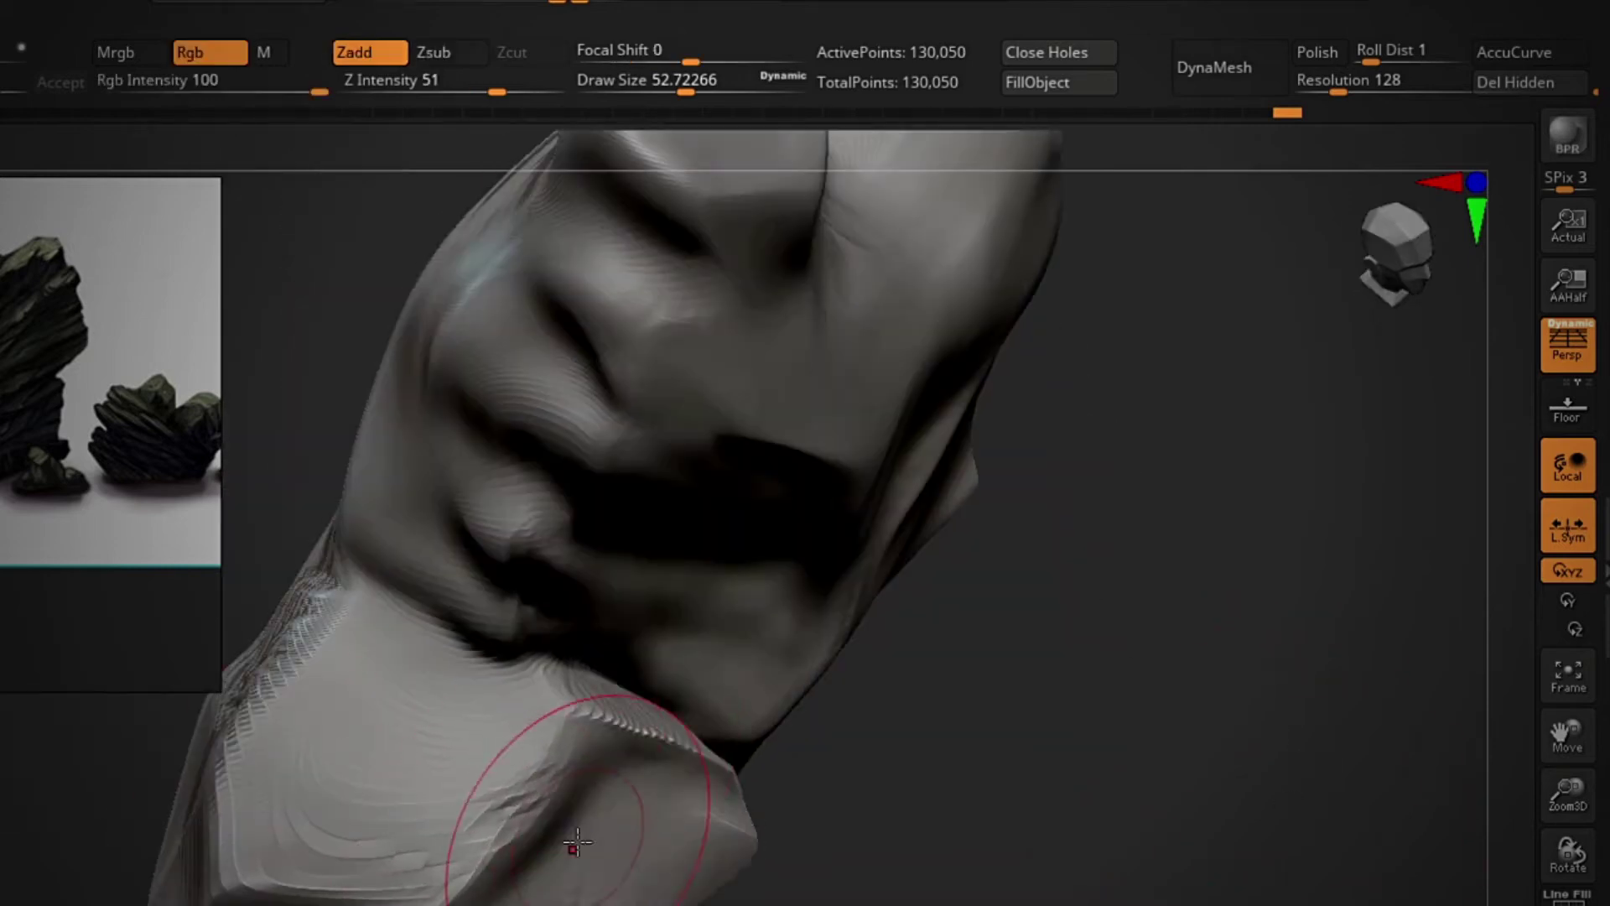
pyautogui.moveTo(564, 848); pyautogui.dragTo(1048, 738, button='right')
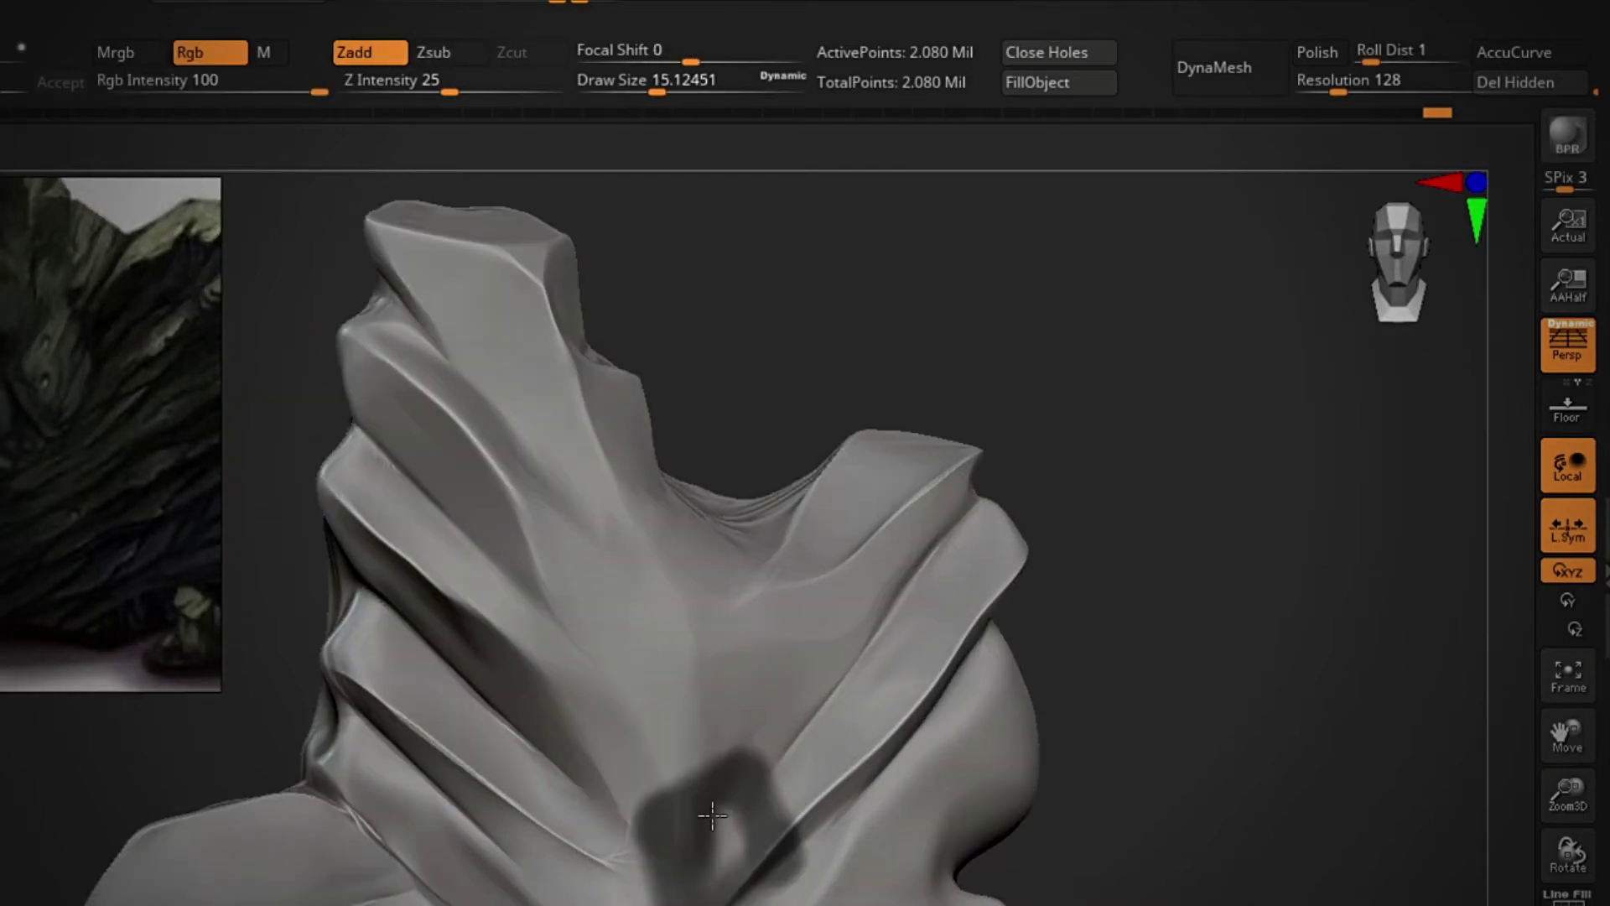
# Step: Invert the mask on the rock, frame its whole silhouette, then zoom in on the ridges
pyautogui.keyDown('ctrl'); pyautogui.click(1213, 587); pyautogui.keyUp('ctrl')
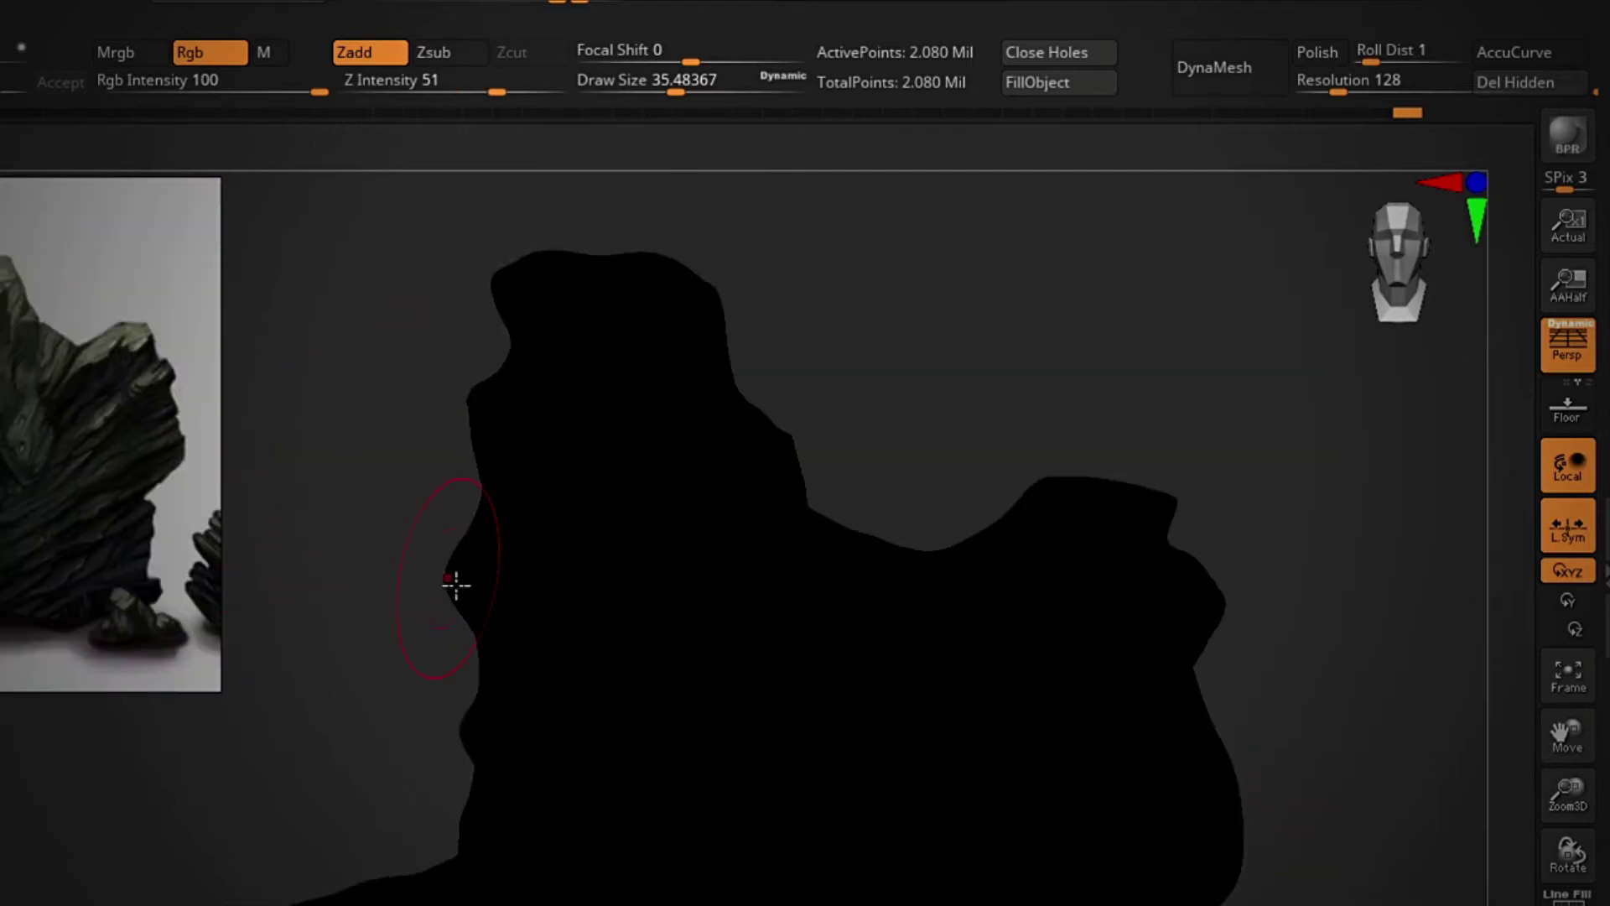
pyautogui.keyDown('alt'); pyautogui.moveTo(361, 537); pyautogui.dragTo(706, 379); pyautogui.keyUp('alt')
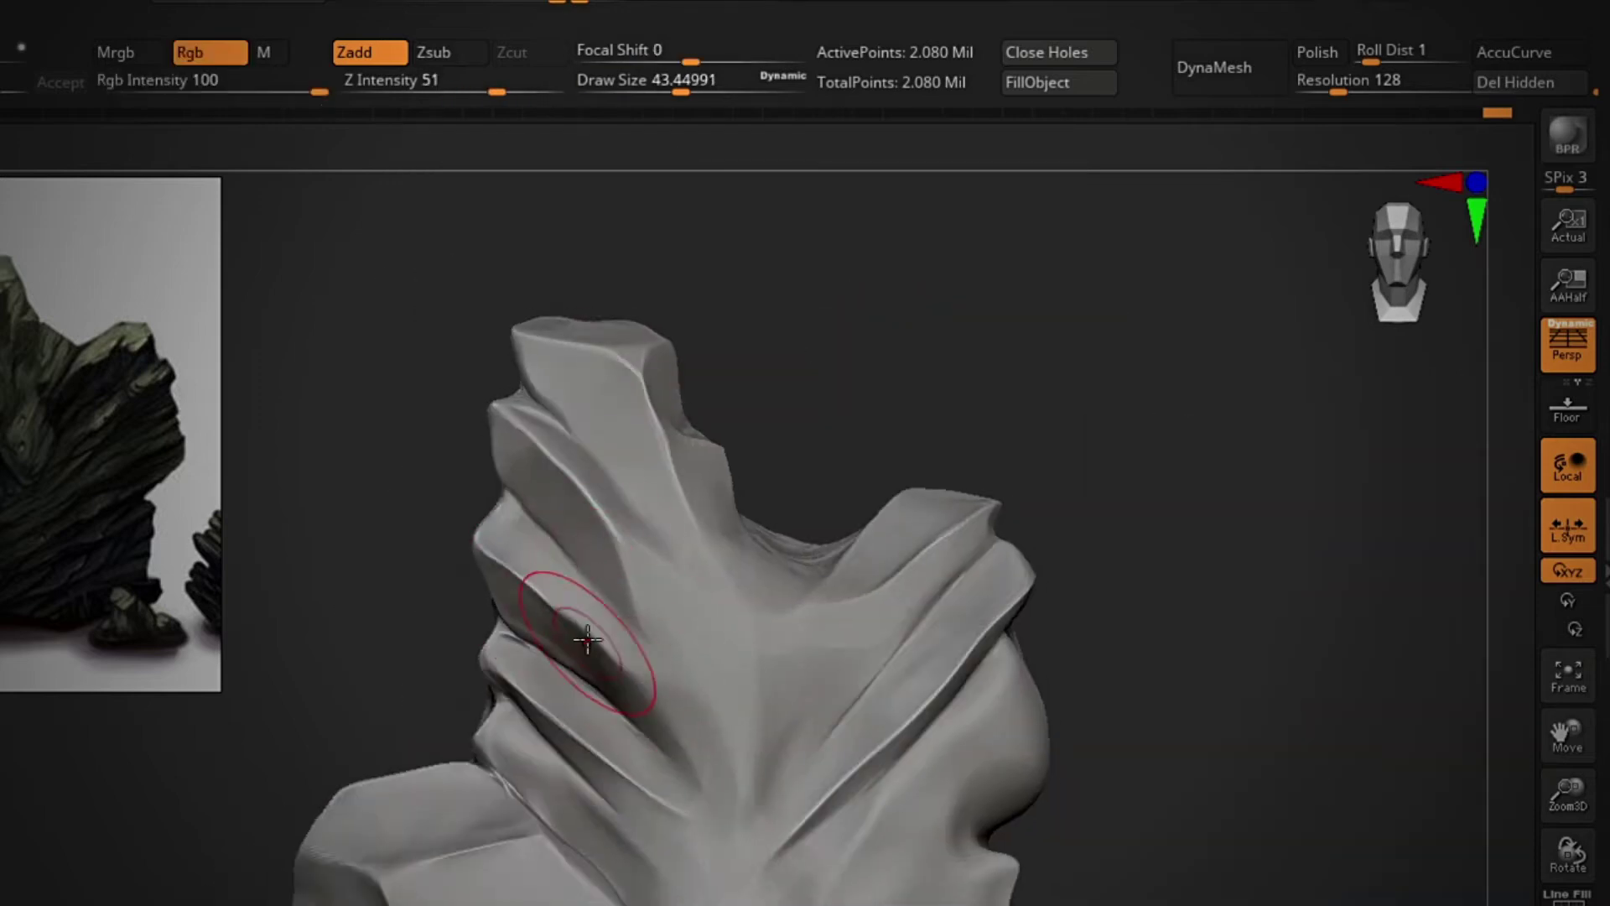
pyautogui.moveTo(558, 629); pyautogui.dragTo(281, 831)
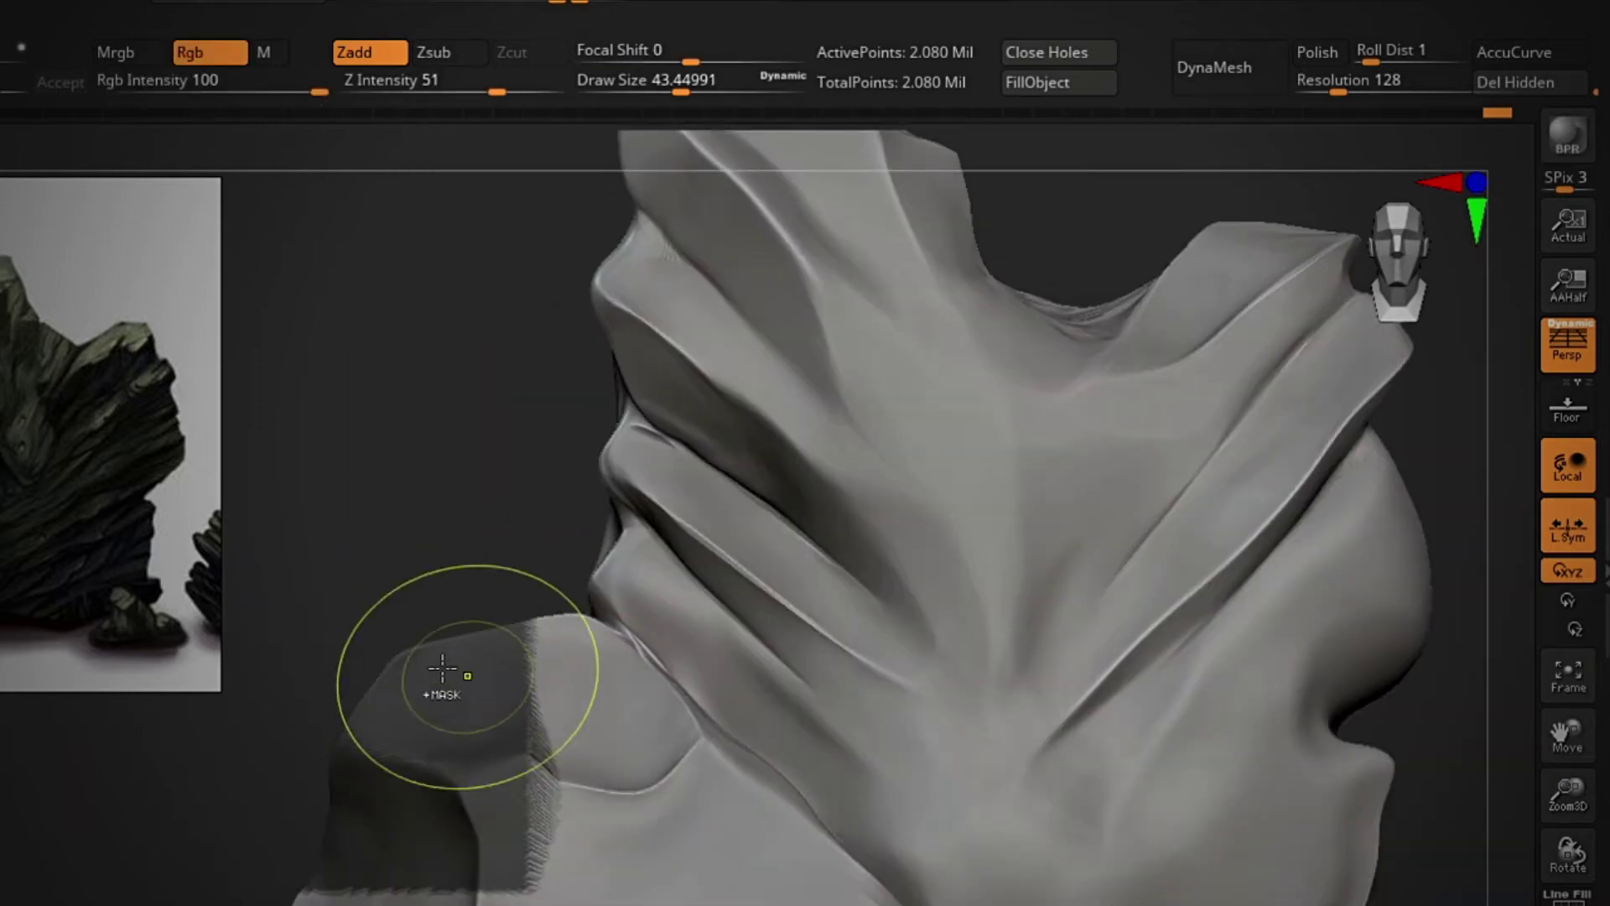
pyautogui.keyDown('alt'); pyautogui.moveTo(468, 587); pyautogui.dragTo(463, 552); pyautogui.keyUp('alt')
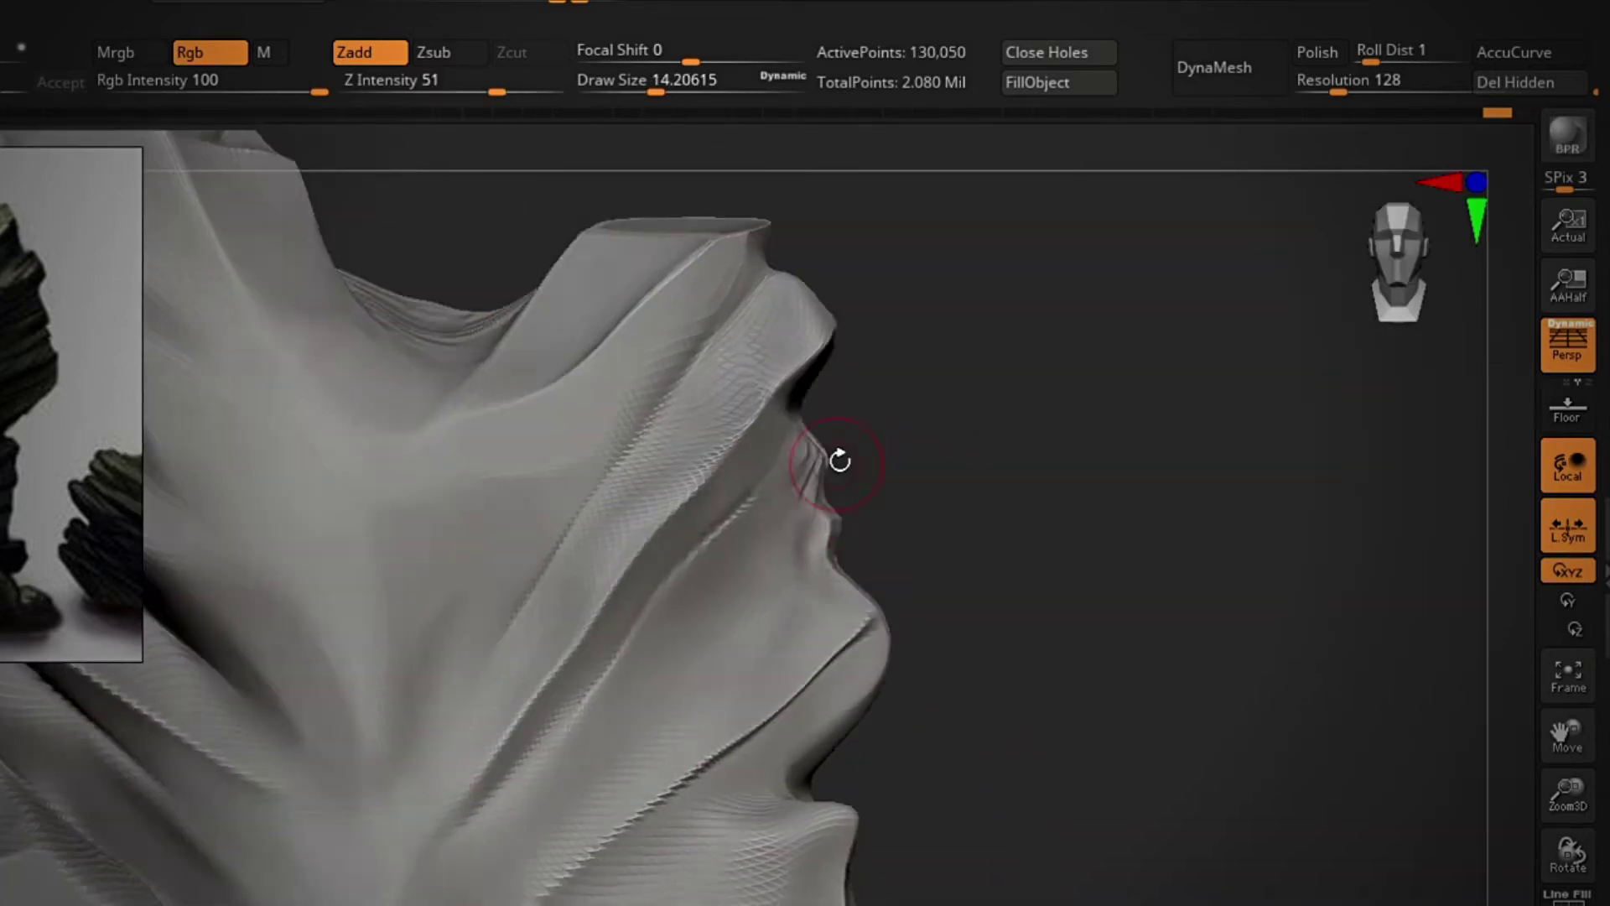
# Step: Turn to the right peak's side ridges, resize the brush, and raise the rock to its densest subdivision
pyautogui.moveTo(839, 461); pyautogui.dragTo(952, 546)
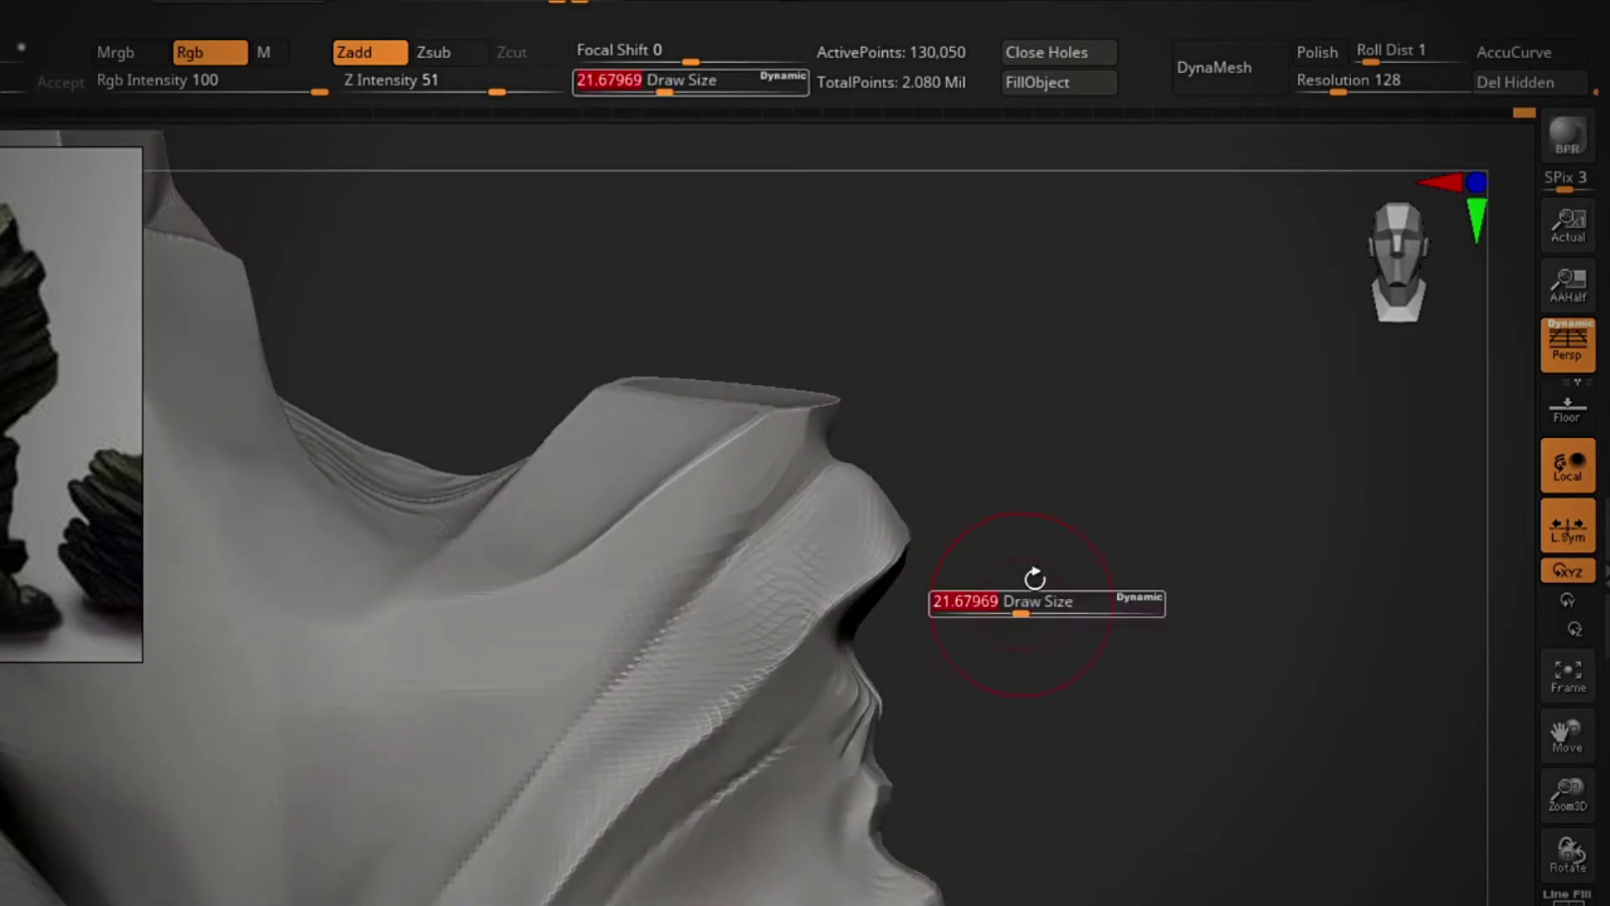
pyautogui.moveTo(772, 646)
pyautogui.mouseDown()
pyautogui.moveTo(718, 683)
pyautogui.moveTo(390, 773)
pyautogui.mouseUp()
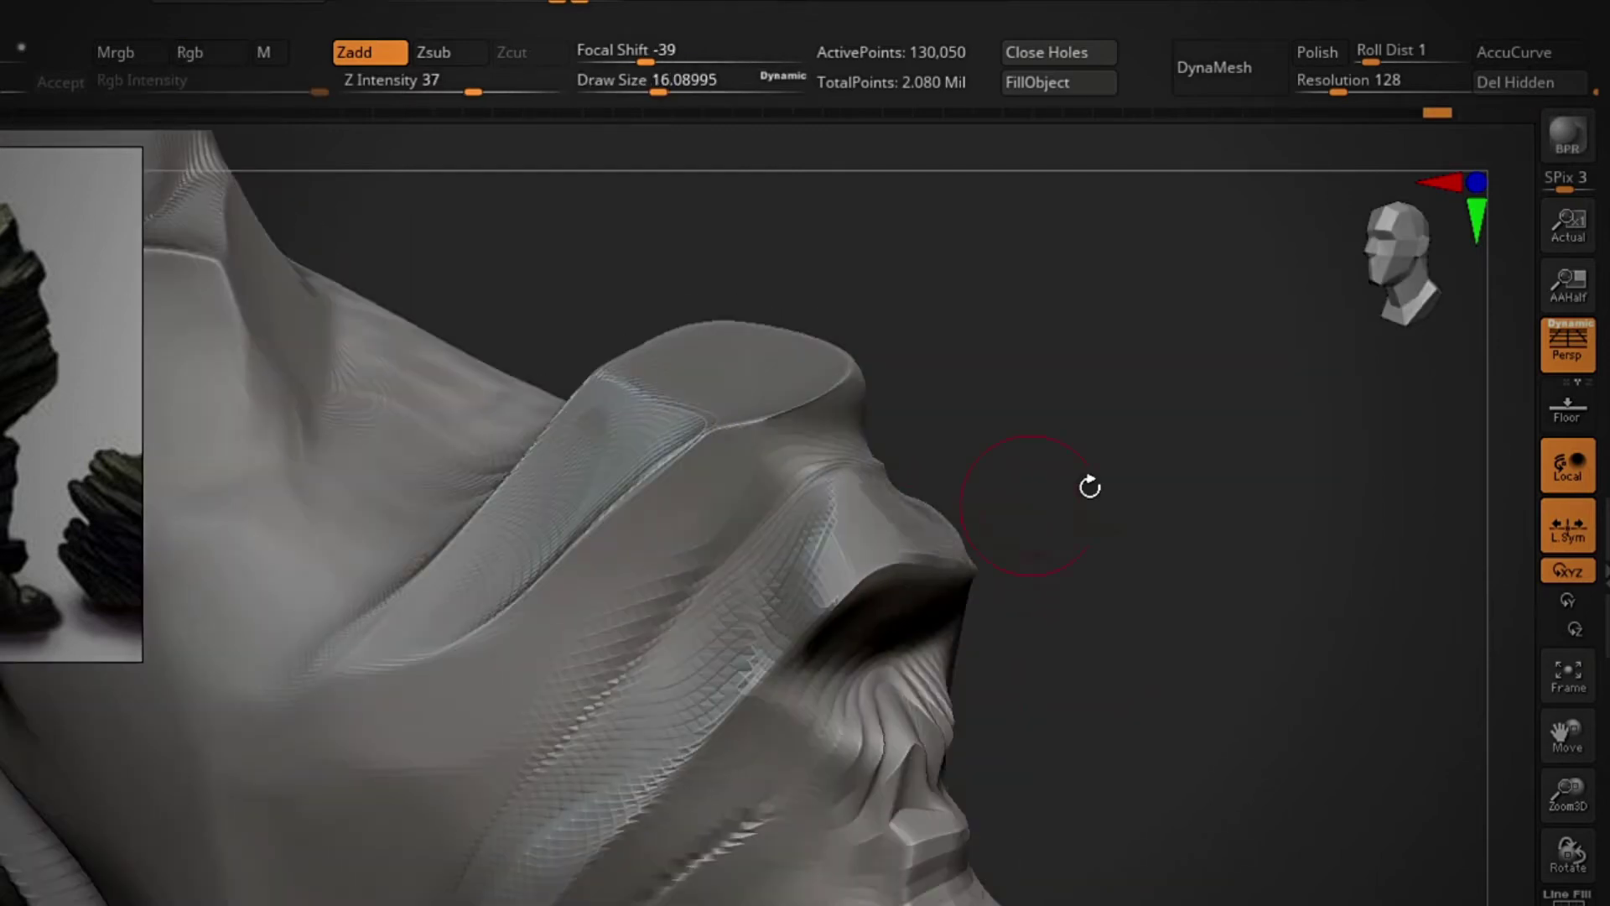
pyautogui.press('s')
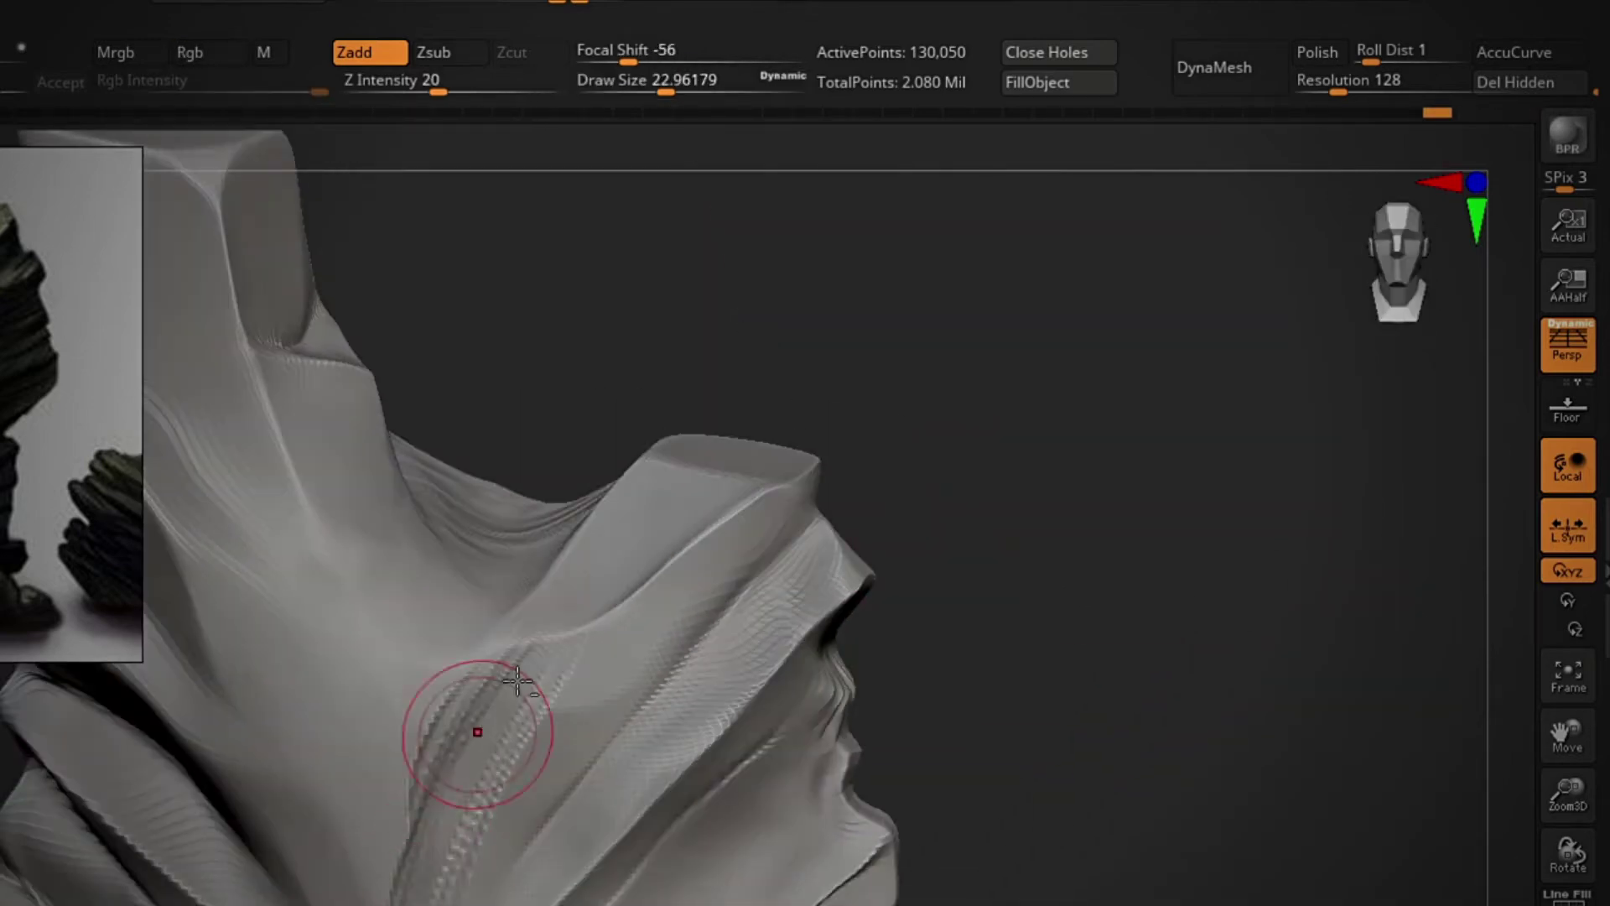
pyautogui.moveTo(436, 715); pyautogui.dragTo(1018, 292)
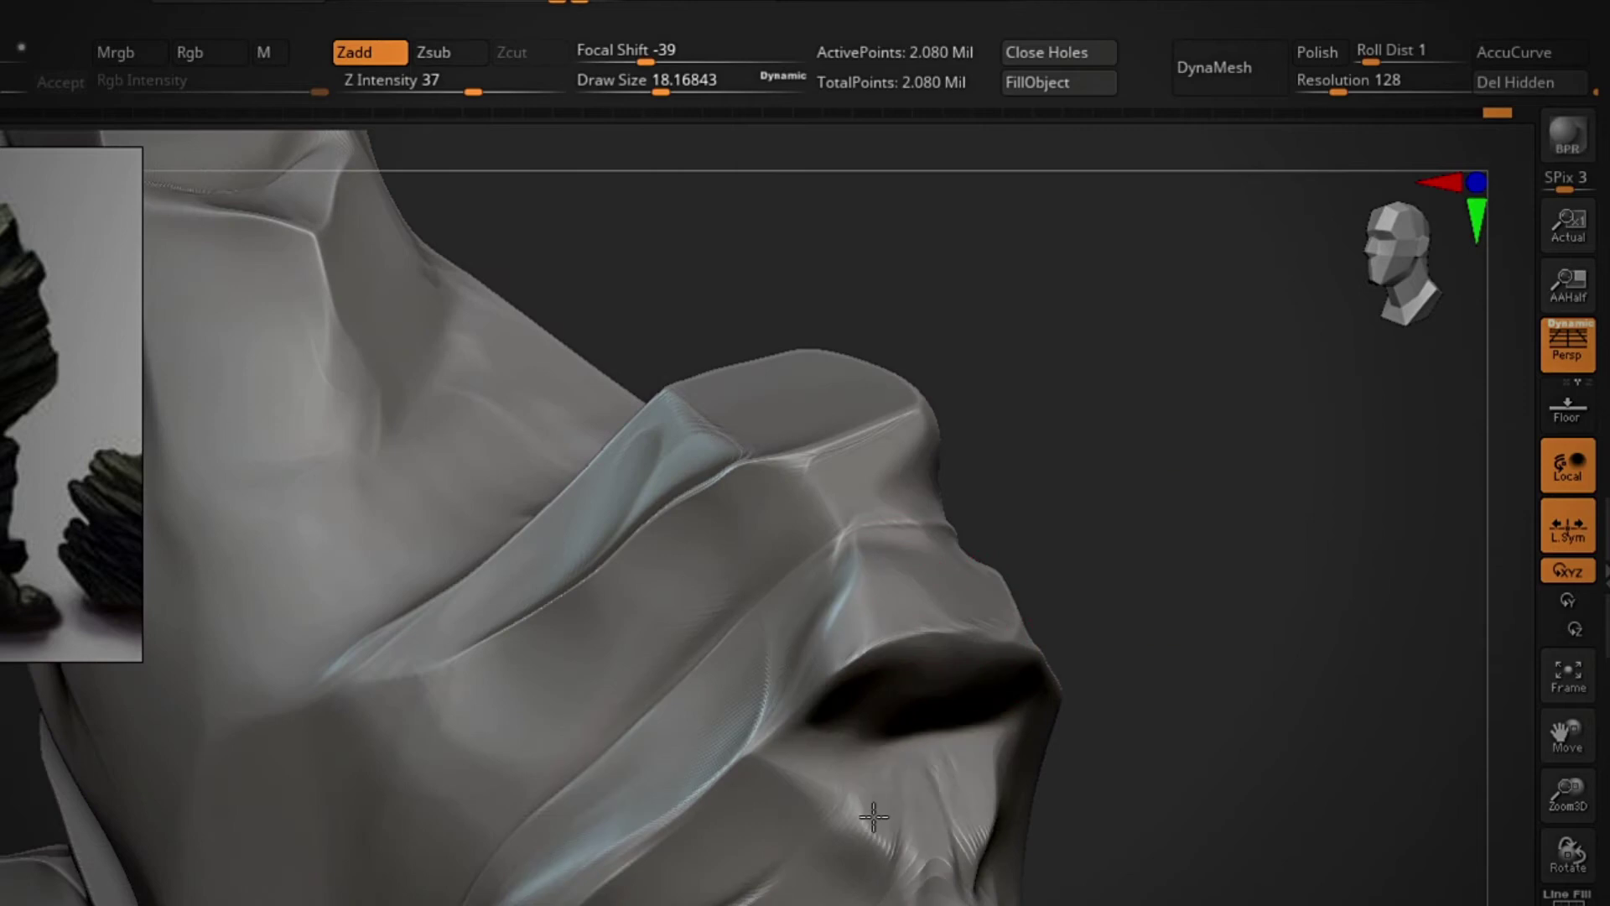
pyautogui.moveTo(1082, 587); pyautogui.dragTo(920, 629)
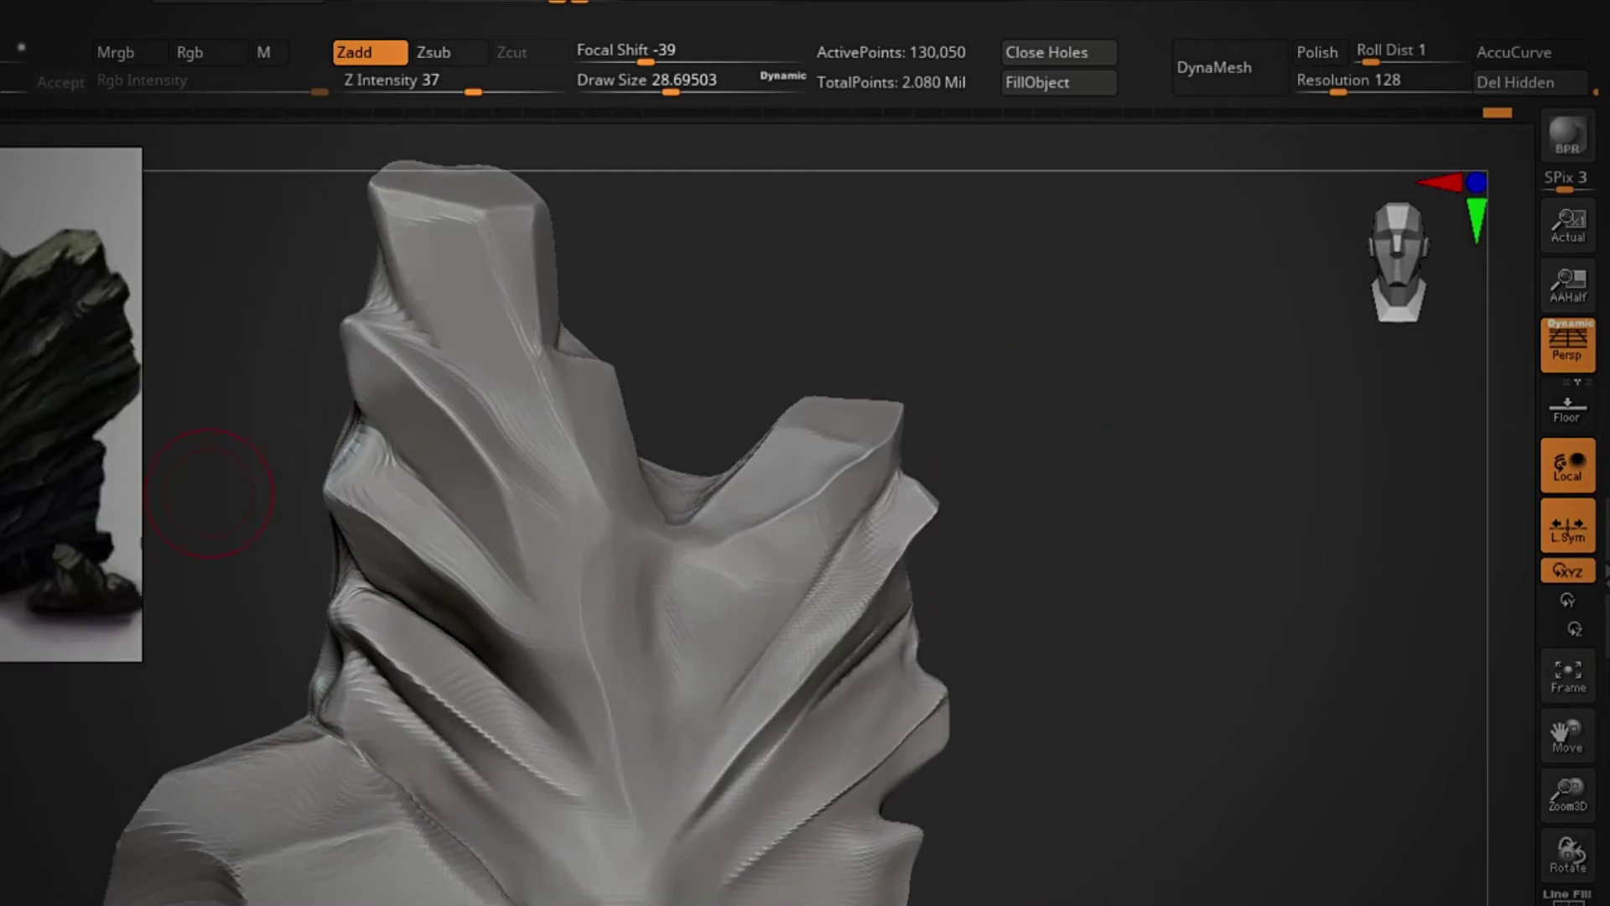
pyautogui.keyDown('ctrl'); pyautogui.keyDown('shift'); pyautogui.click(205, 486); pyautogui.keyUp('shift'); pyautogui.keyUp('ctrl')
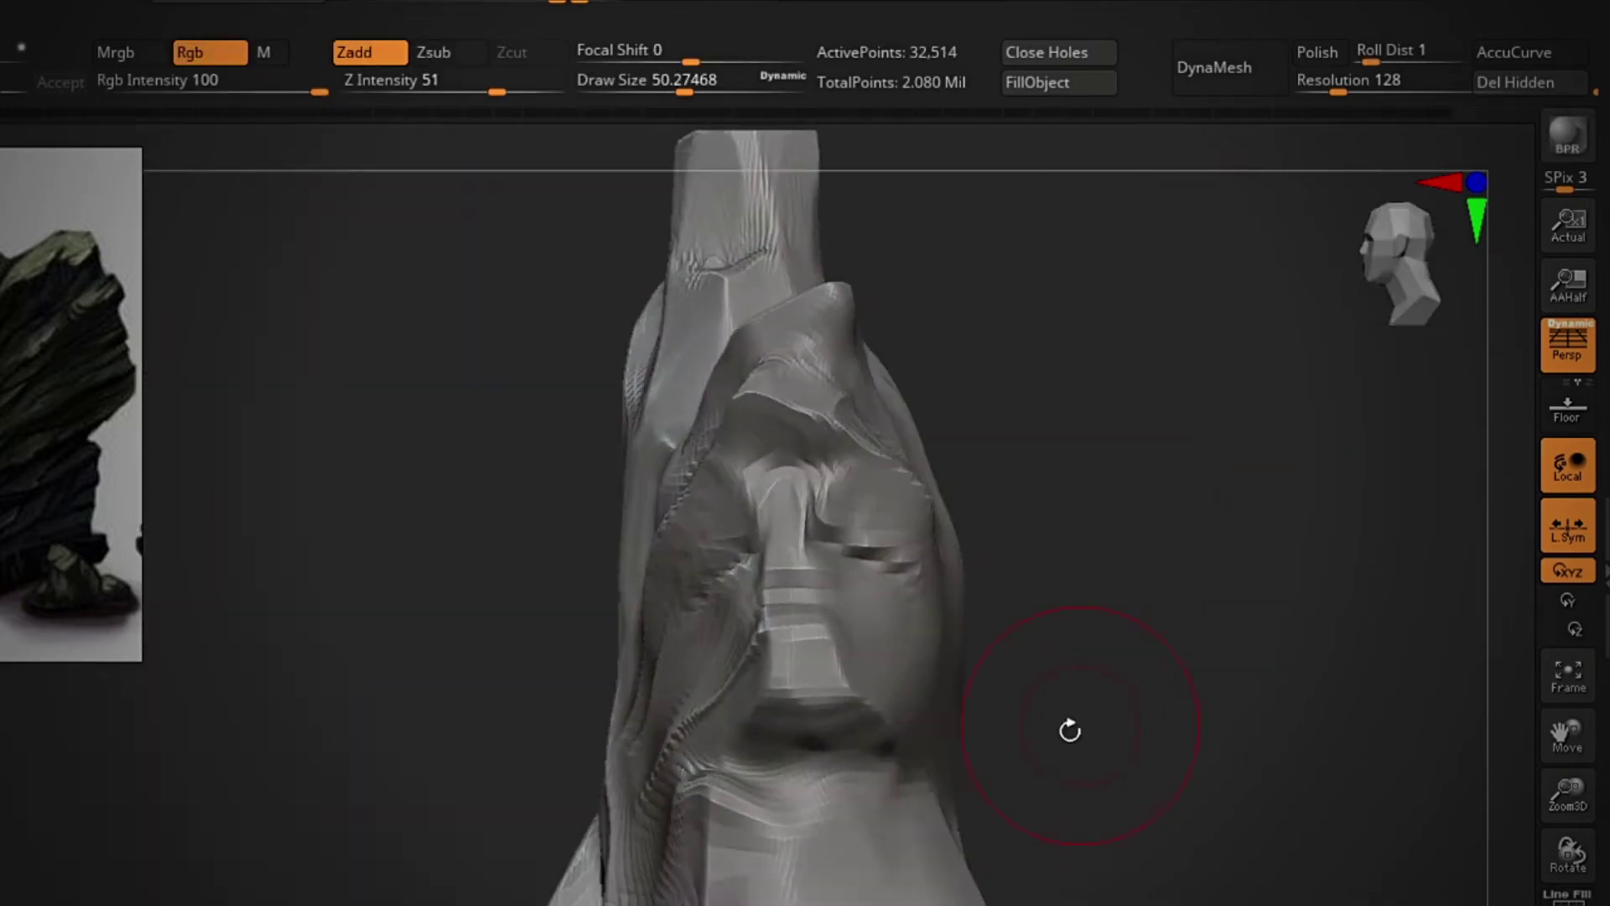
# Step: Tumble the rock to inspect its front, top and the tall ridge's folds
pyautogui.moveTo(1068, 730); pyautogui.dragTo(941, 730)
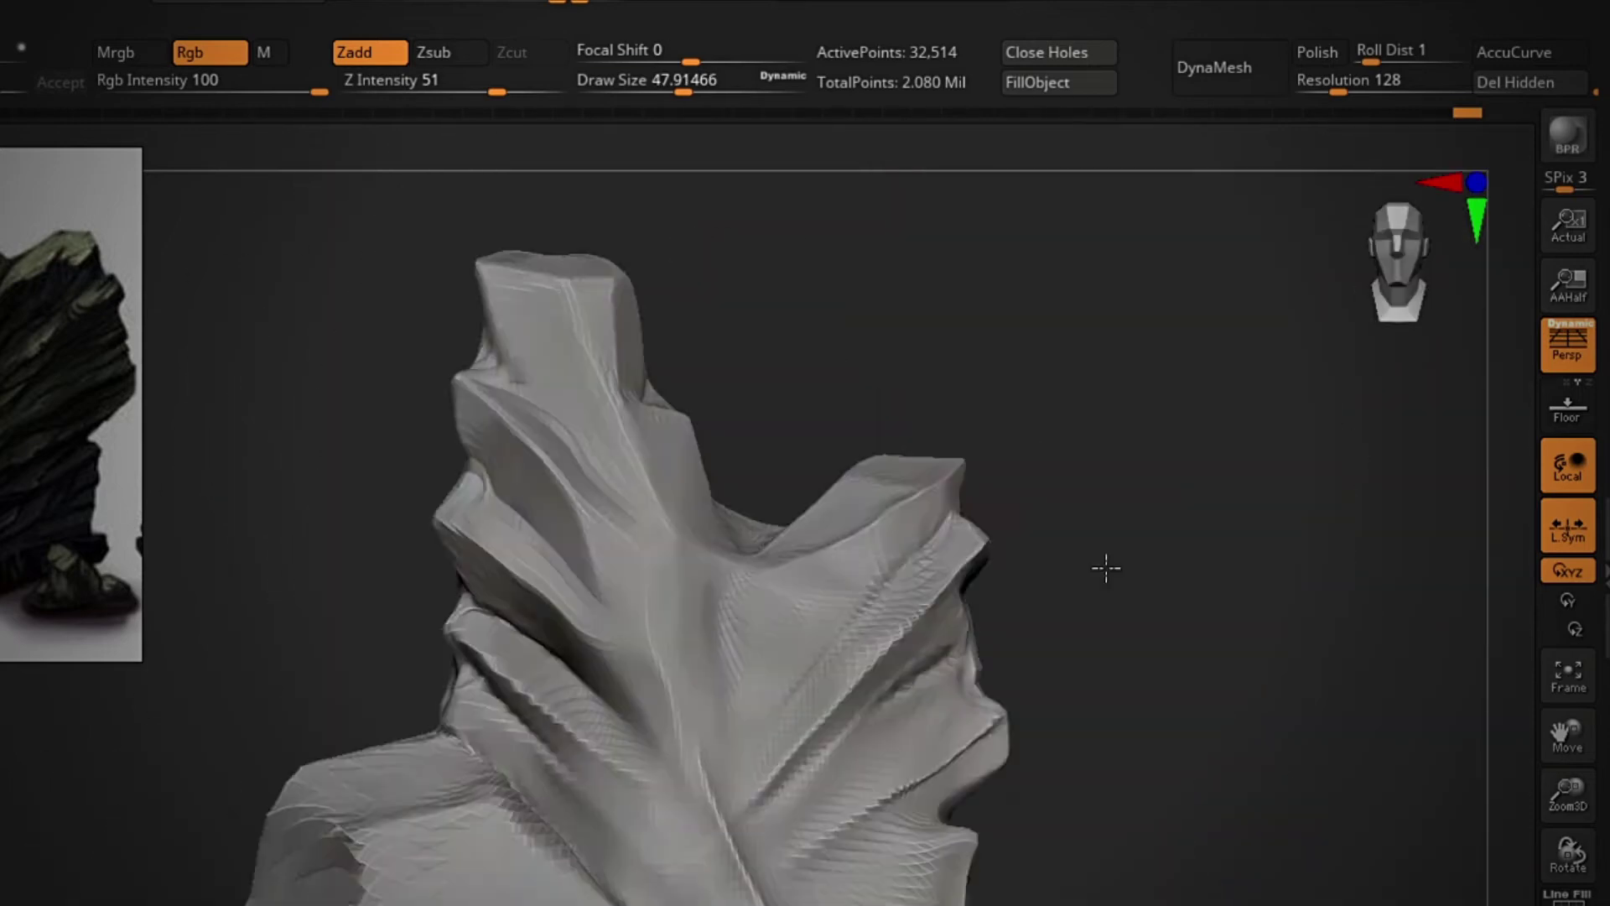
pyautogui.moveTo(1106, 569)
pyautogui.mouseDown()
pyautogui.moveTo(1100, 593)
pyautogui.moveTo(1079, 518)
pyautogui.mouseUp()
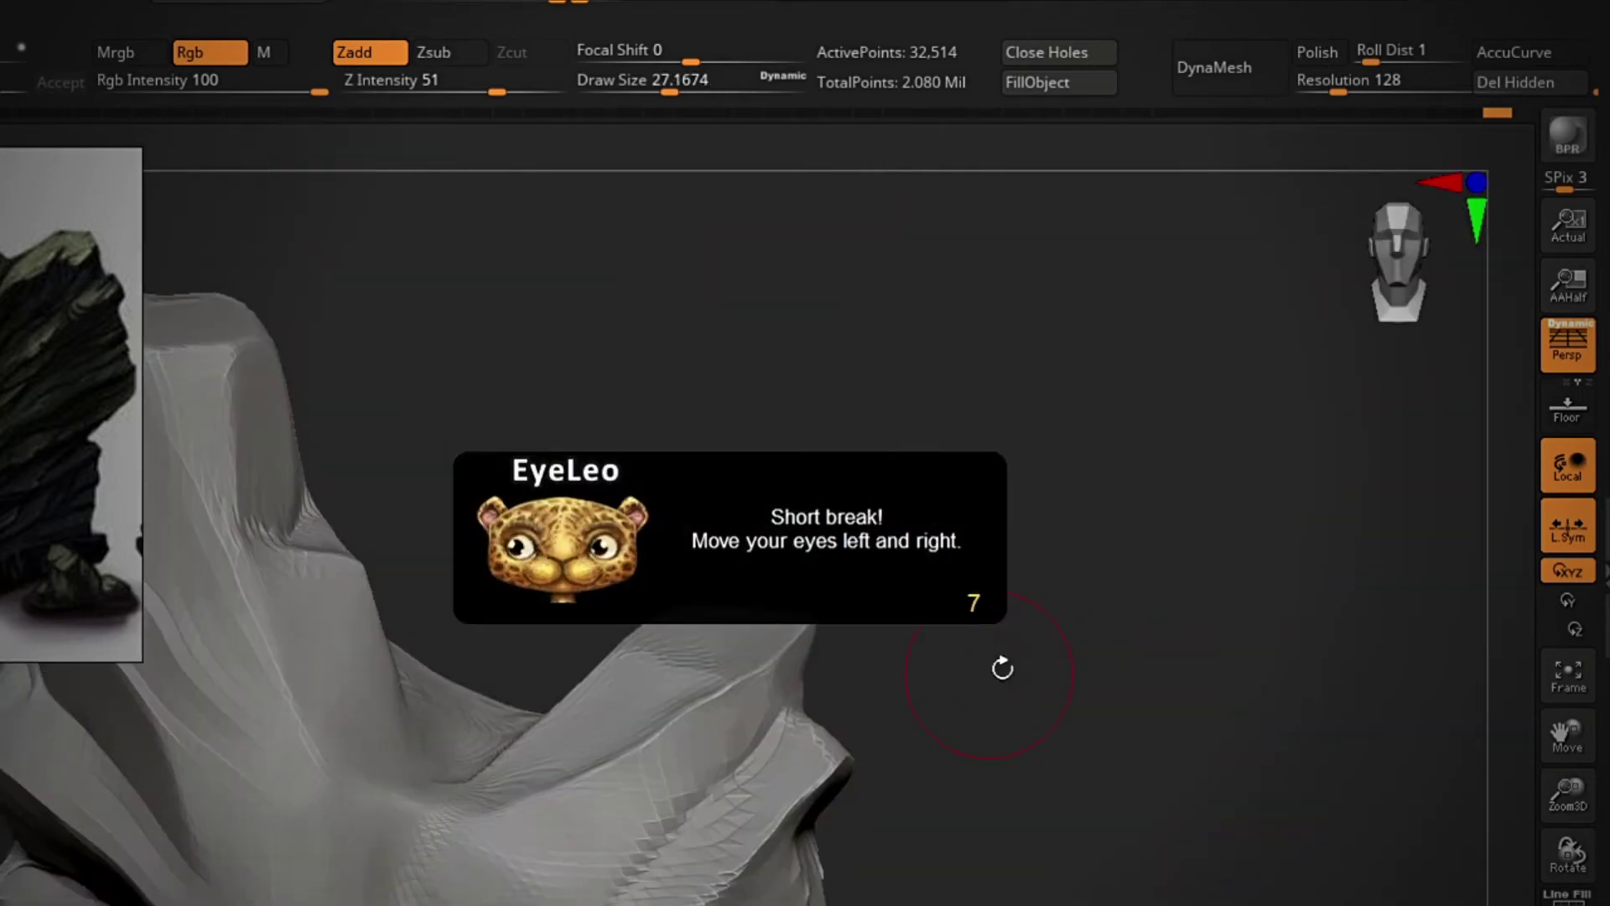
pyautogui.moveTo(791, 557); pyautogui.dragTo(807, 530)
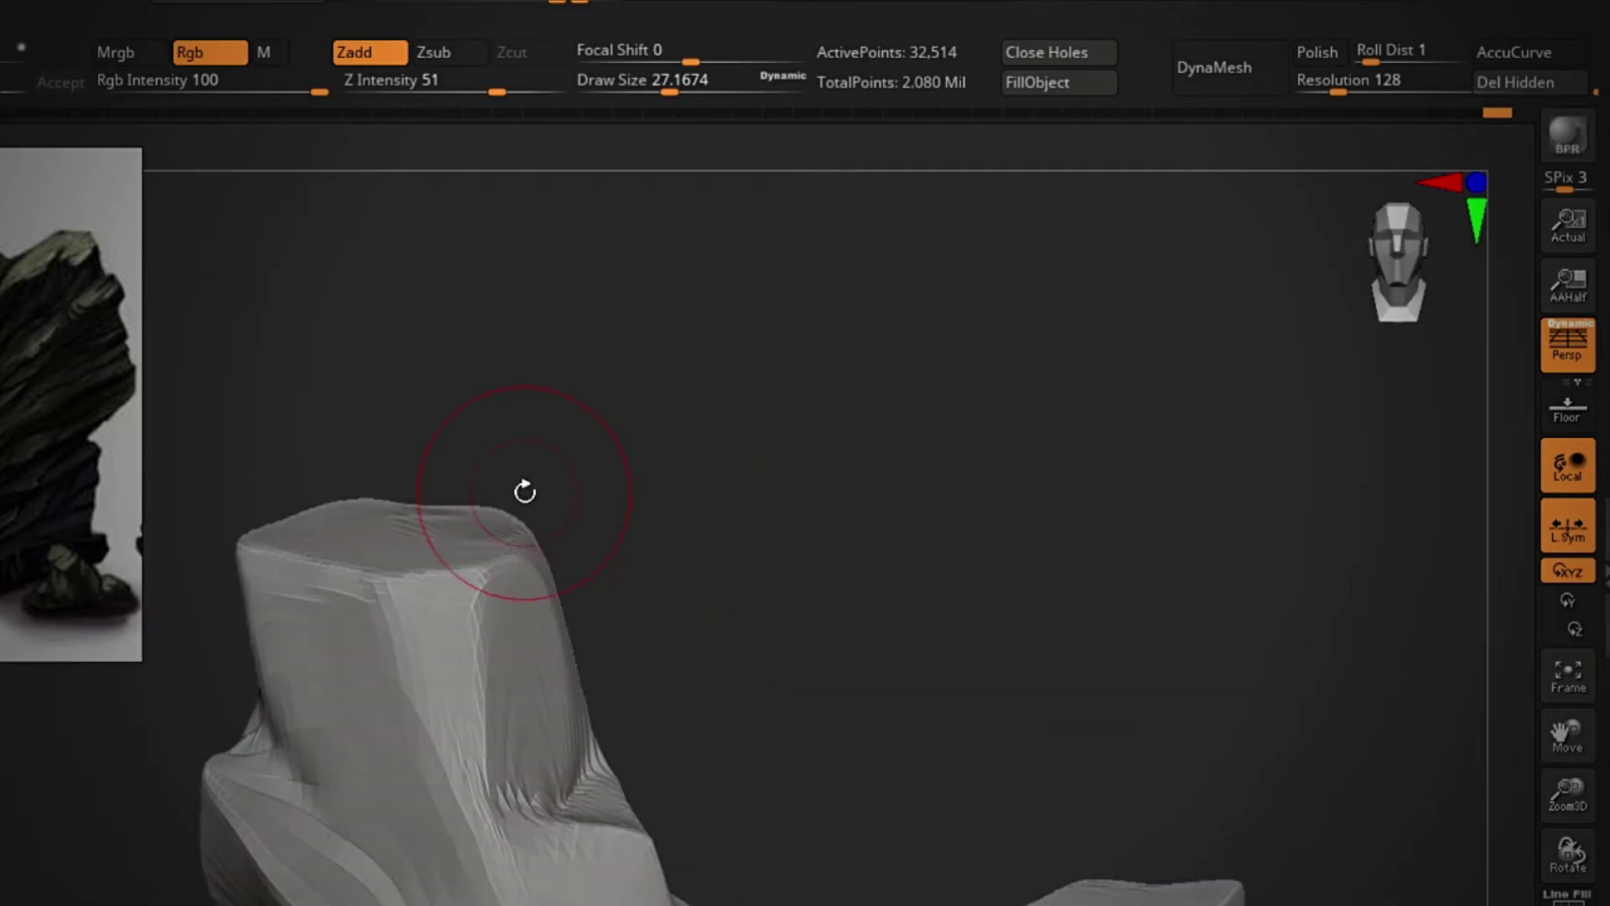
pyautogui.moveTo(586, 280)
pyautogui.mouseDown()
pyautogui.moveTo(682, 376)
pyautogui.moveTo(269, 646)
pyautogui.moveTo(467, 863)
pyautogui.moveTo(492, 640)
pyautogui.moveTo(729, 384)
pyautogui.moveTo(435, 614)
pyautogui.moveTo(708, 586)
pyautogui.moveTo(737, 402)
pyautogui.moveTo(719, 361)
pyautogui.mouseUp()
pyautogui.moveTo(778, 734)
pyautogui.mouseDown()
pyautogui.moveTo(1020, 427)
pyautogui.moveTo(593, 694)
pyautogui.moveTo(989, 406)
pyautogui.moveTo(710, 457)
pyautogui.moveTo(848, 406)
pyautogui.moveTo(838, 525)
pyautogui.moveTo(869, 402)
pyautogui.mouseUp()
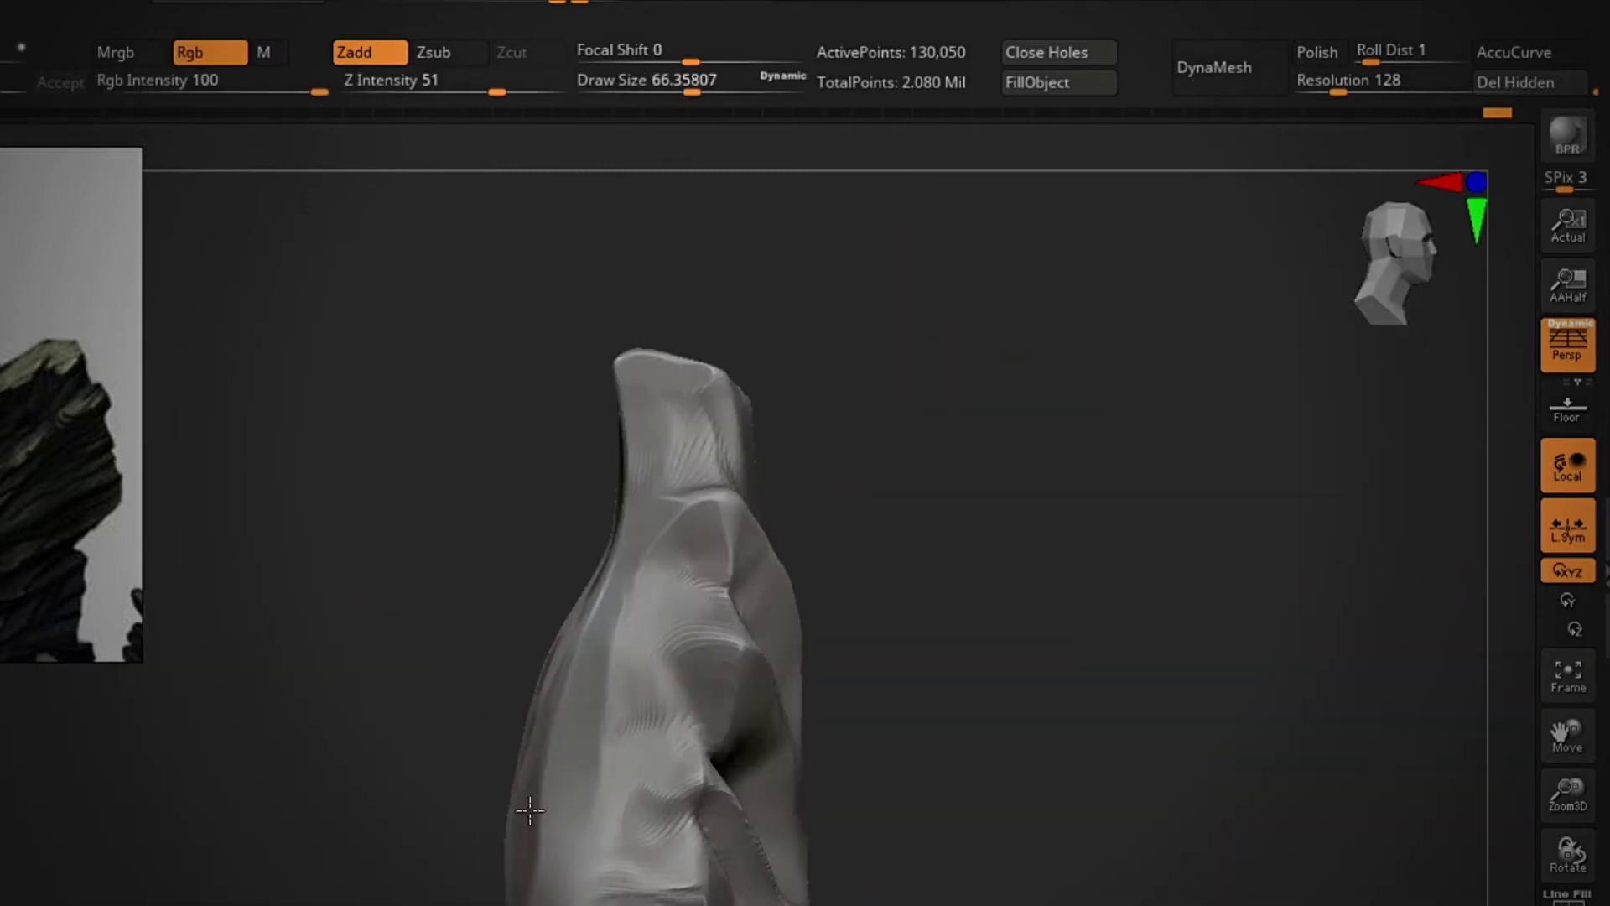
pyautogui.moveTo(581, 779)
pyautogui.mouseDown()
pyautogui.moveTo(671, 629)
pyautogui.moveTo(435, 748)
pyautogui.moveTo(37, 467)
pyautogui.mouseUp()
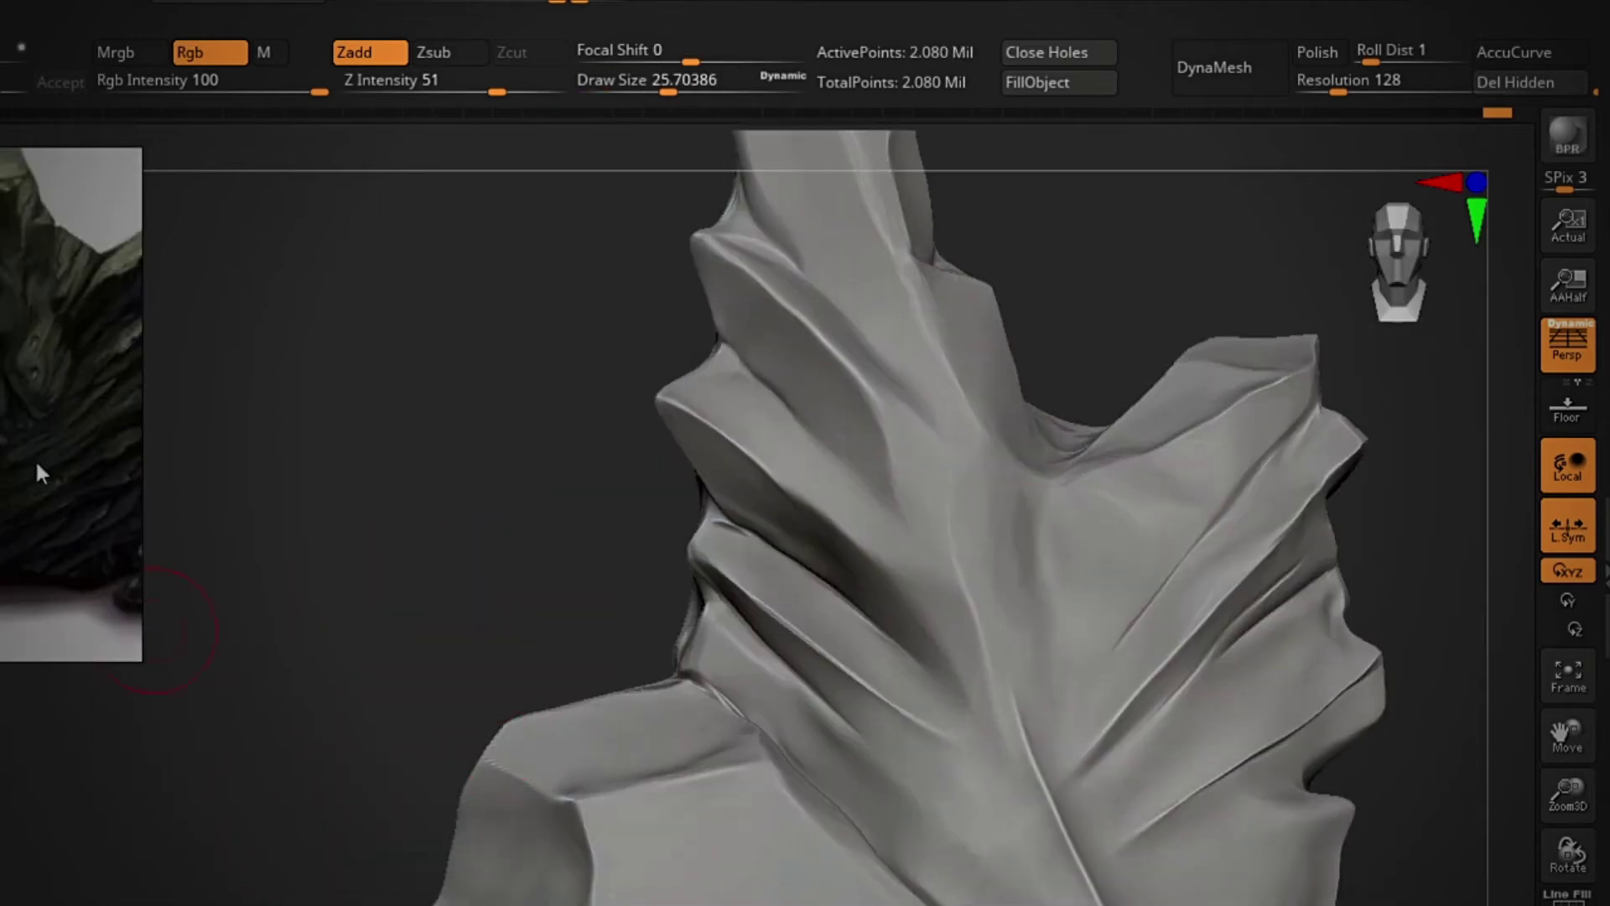
# Step: Resize the brush and orbit around the ridges, ending at the front view
pyautogui.press('s')
pyautogui.moveTo(579, 663)
pyautogui.mouseDown()
pyautogui.moveTo(449, 665)
pyautogui.moveTo(575, 701)
pyautogui.moveTo(381, 901)
pyautogui.moveTo(442, 687)
pyautogui.moveTo(726, 730)
pyautogui.moveTo(266, 586)
pyautogui.moveTo(1095, 516)
pyautogui.mouseUp()
pyautogui.moveTo(355, 668)
pyautogui.mouseDown()
pyautogui.moveTo(125, 895)
pyautogui.moveTo(169, 831)
pyautogui.mouseUp()
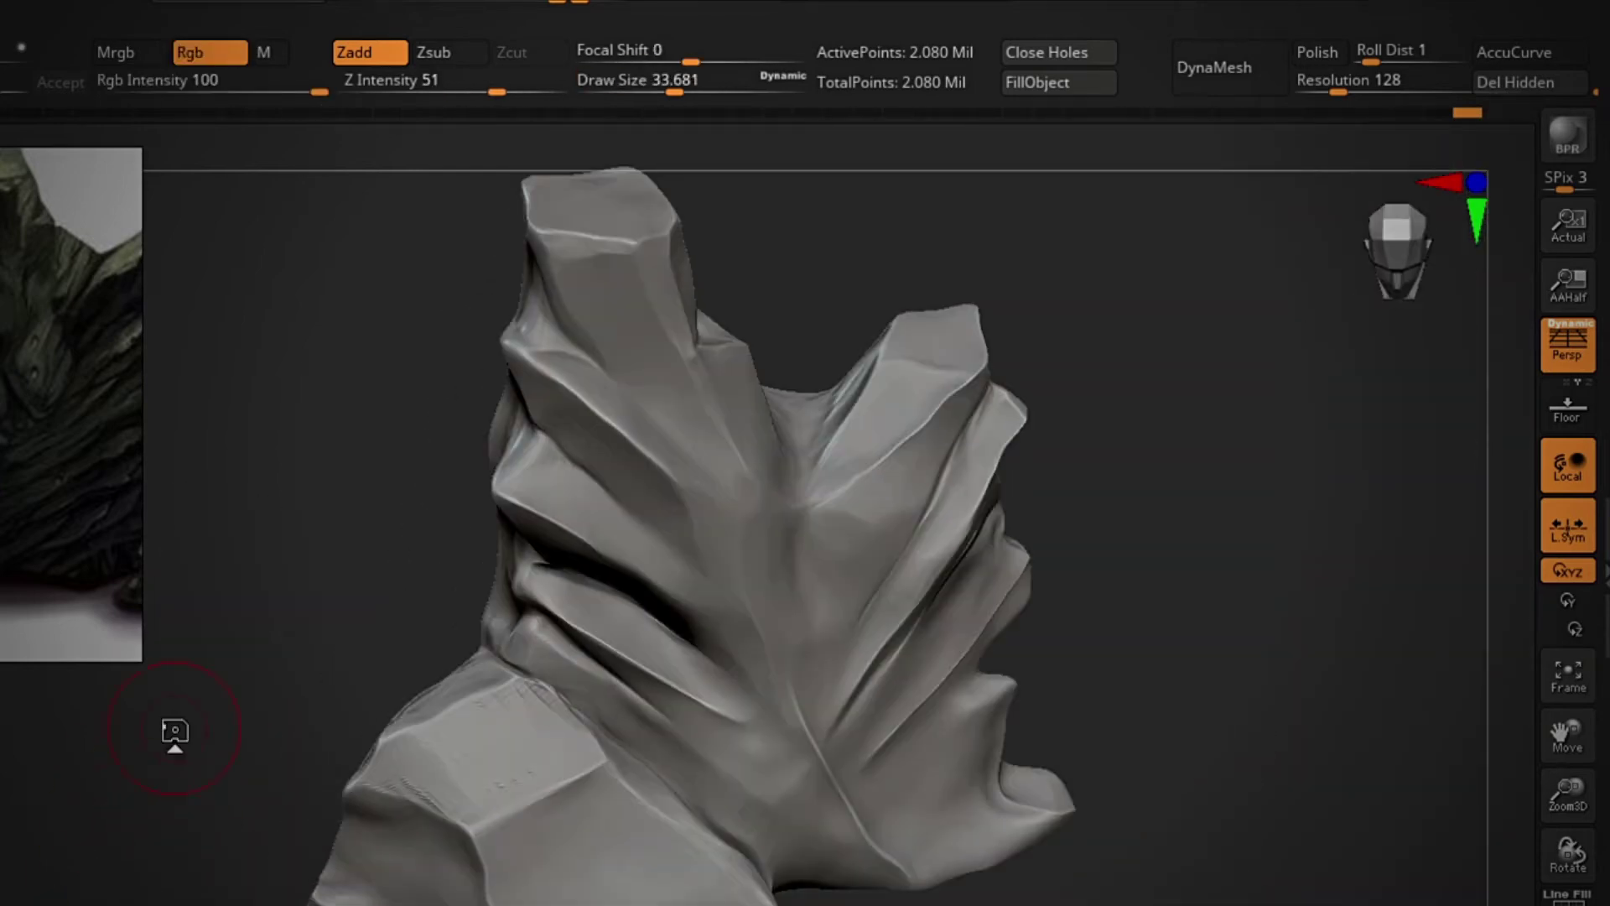
pyautogui.moveTo(342, 715); pyautogui.dragTo(503, 665)
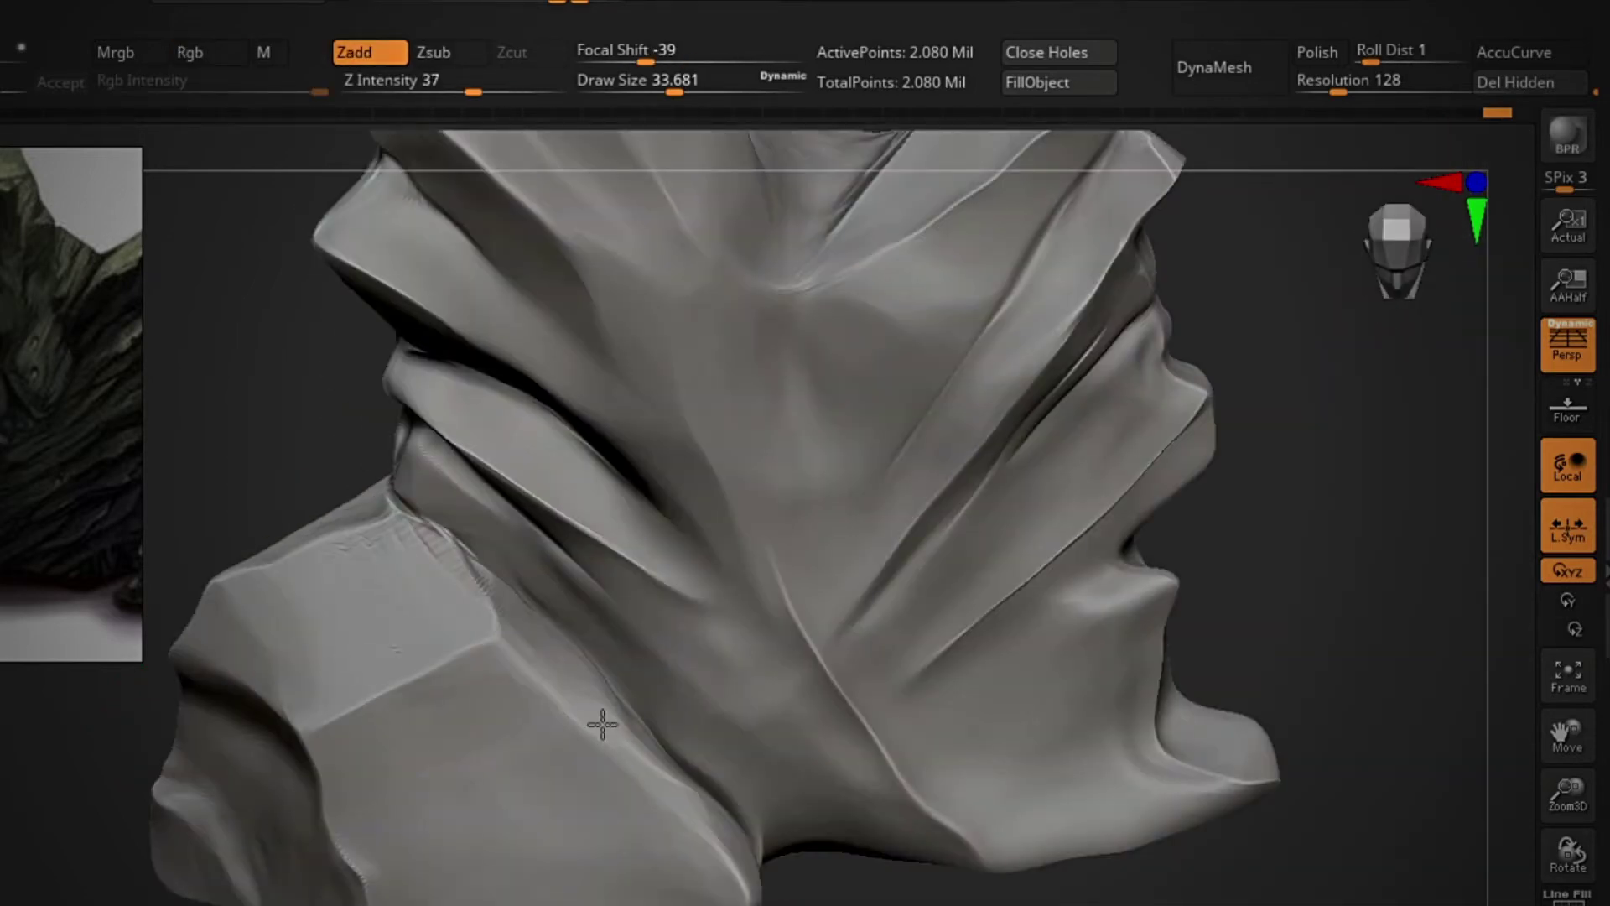
pyautogui.moveTo(600, 719); pyautogui.dragTo(1185, 582)
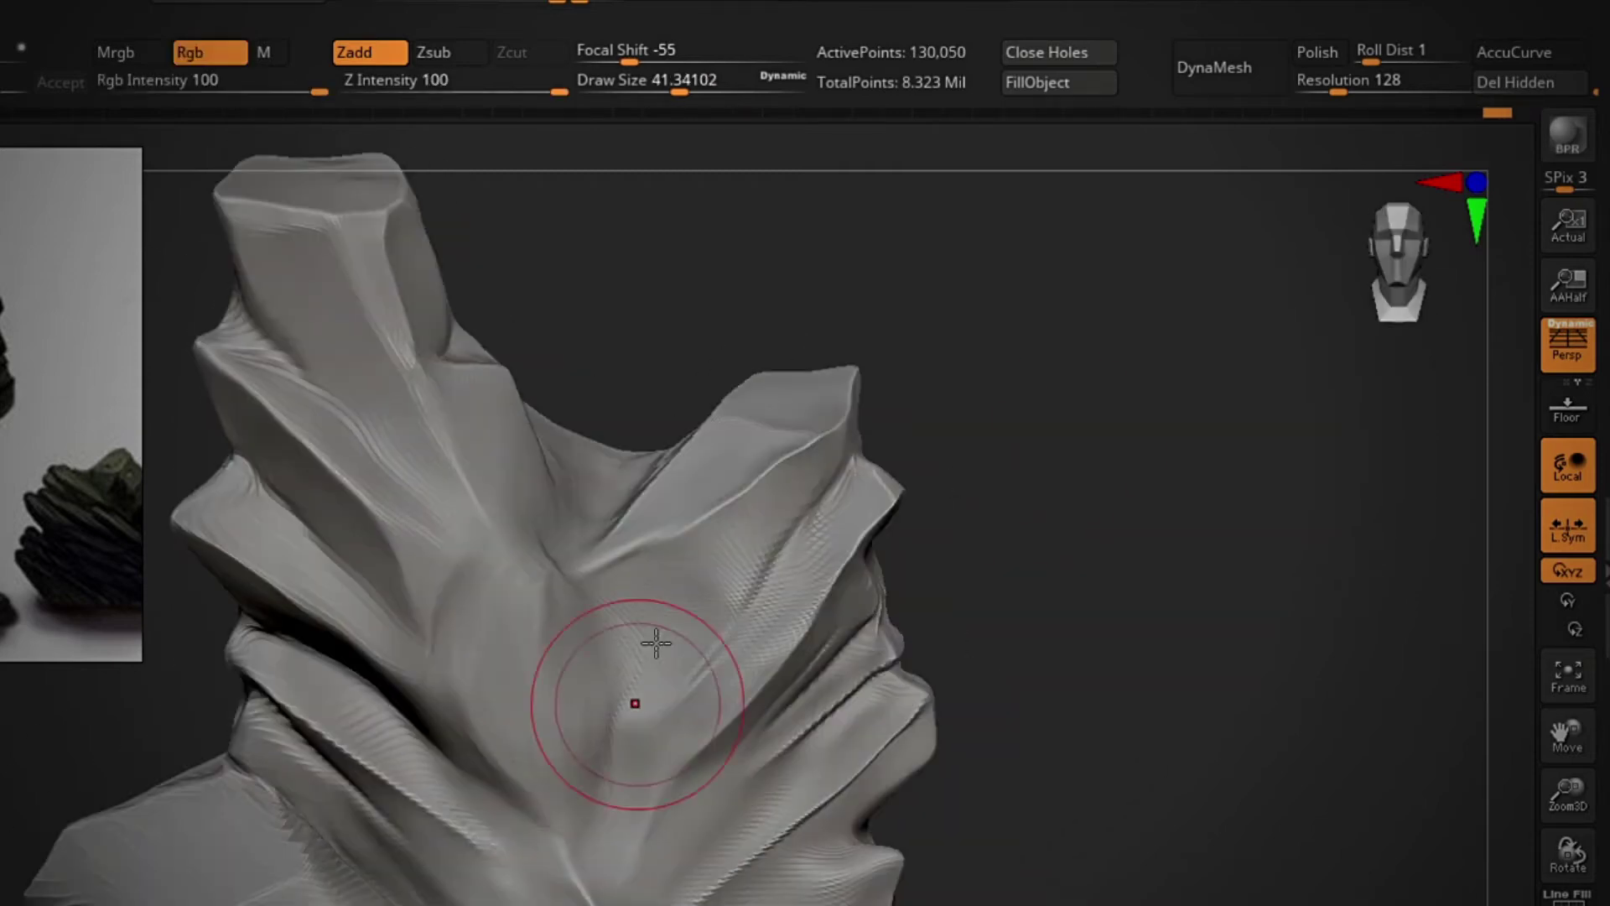
# Step: Orbit and zoom in on the rock surface, then pick a carving brush for facets
pyautogui.moveTo(501, 616); pyautogui.dragTo(763, 380, button='right')
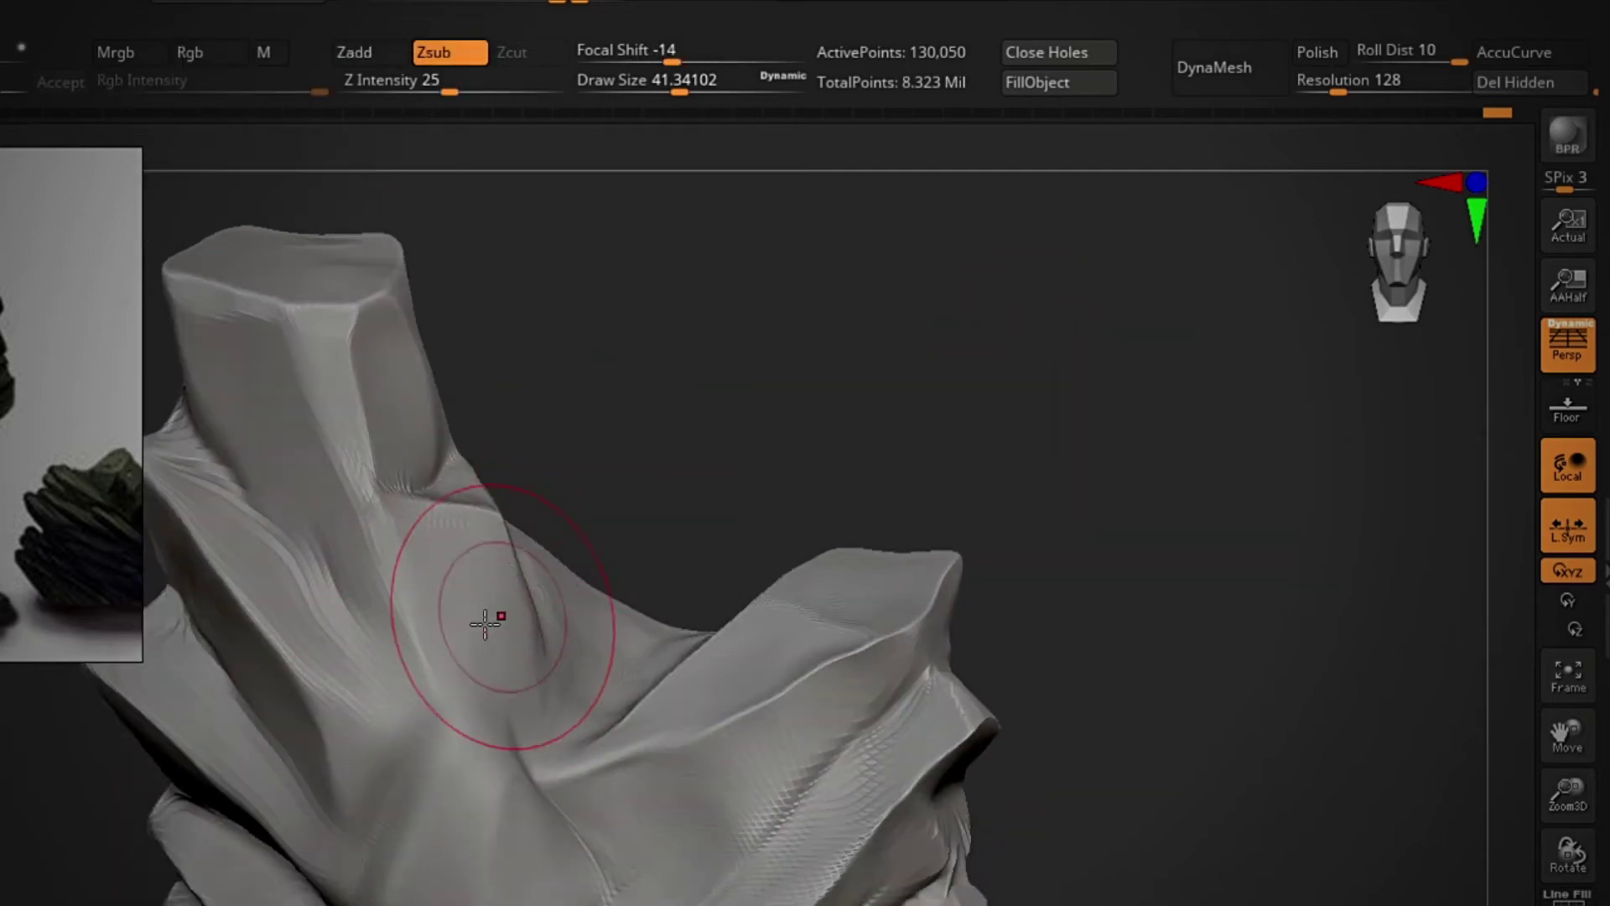
pyautogui.moveTo(485, 622)
pyautogui.mouseDown(button='right')
pyautogui.moveTo(623, 431)
pyautogui.moveTo(1058, 497)
pyautogui.mouseUp(button='right')
pyautogui.moveTo(551, 763)
pyautogui.mouseDown(button='right')
pyautogui.moveTo(587, 687)
pyautogui.moveTo(514, 848)
pyautogui.moveTo(601, 766)
pyautogui.moveTo(1168, 557)
pyautogui.moveTo(588, 460)
pyautogui.moveTo(712, 841)
pyautogui.moveTo(959, 374)
pyautogui.moveTo(844, 496)
pyautogui.moveTo(586, 593)
pyautogui.moveTo(770, 604)
pyautogui.mouseUp(button='right')
pyautogui.press('b')
pyautogui.press('c')
pyautogui.press('b')
pyautogui.press('b')
# Step: Switch to a surface-building brush with the B-S-T hotkeys and orbit upright to the pillars
pyautogui.press('s')
pyautogui.press('t')
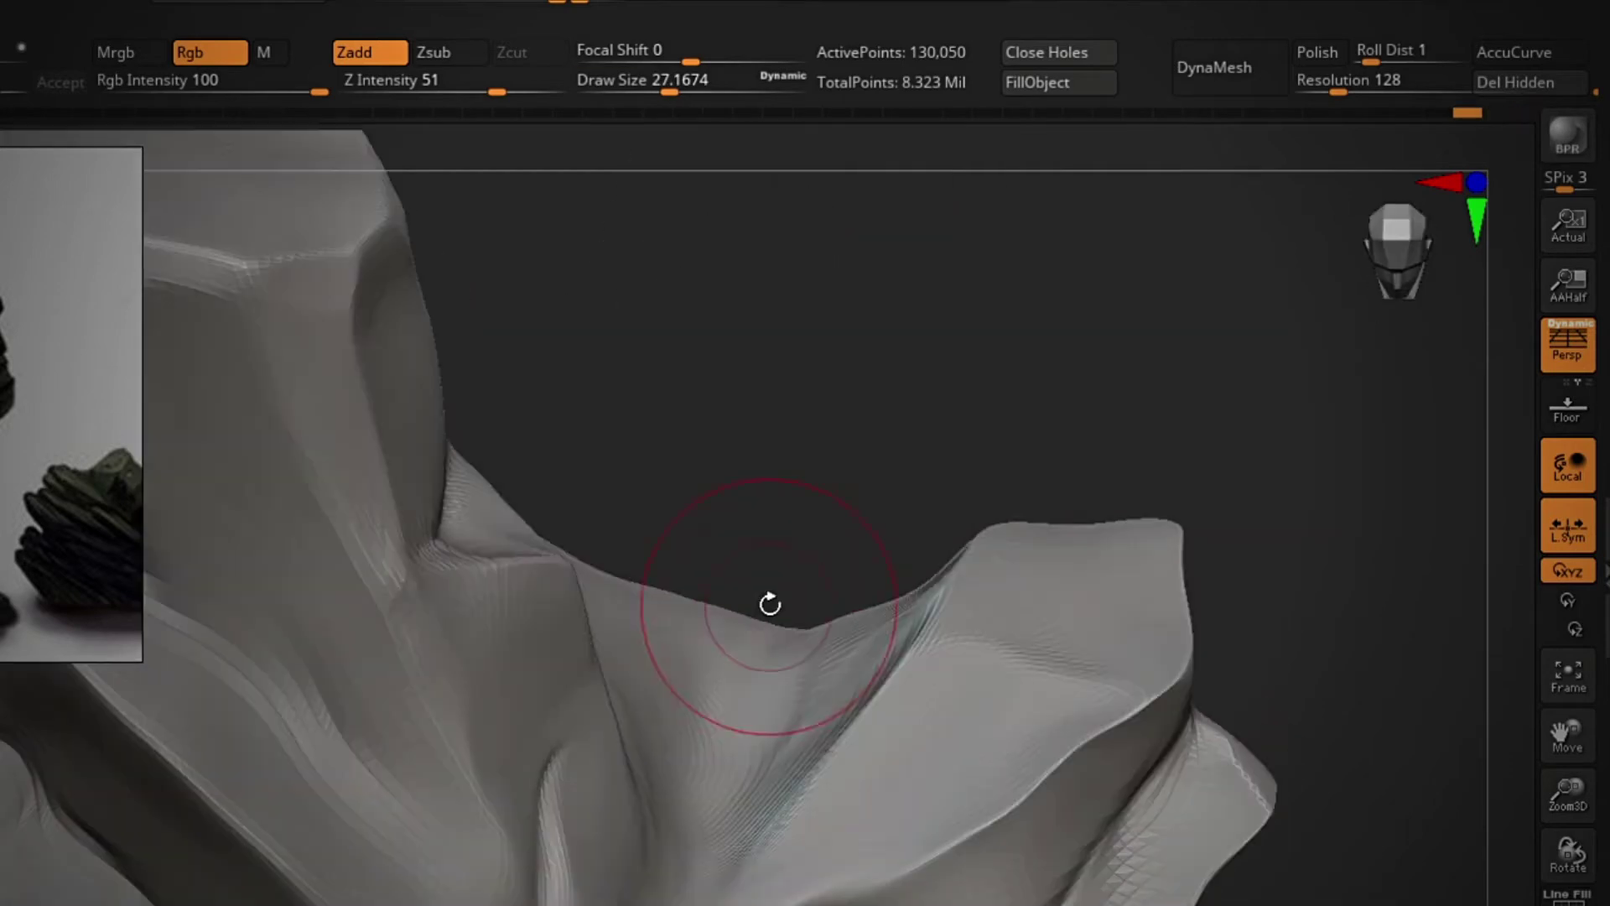
pyautogui.moveTo(865, 513)
pyautogui.mouseDown(button='right')
pyautogui.moveTo(629, 576)
pyautogui.moveTo(815, 573)
pyautogui.mouseUp(button='right')
pyautogui.moveTo(640, 736)
pyautogui.mouseDown(button='right')
pyautogui.moveTo(1132, 730)
pyautogui.moveTo(665, 855)
pyautogui.moveTo(704, 691)
pyautogui.mouseUp(button='right')
pyautogui.press('b')
pyautogui.press('s')
pyautogui.press('t')
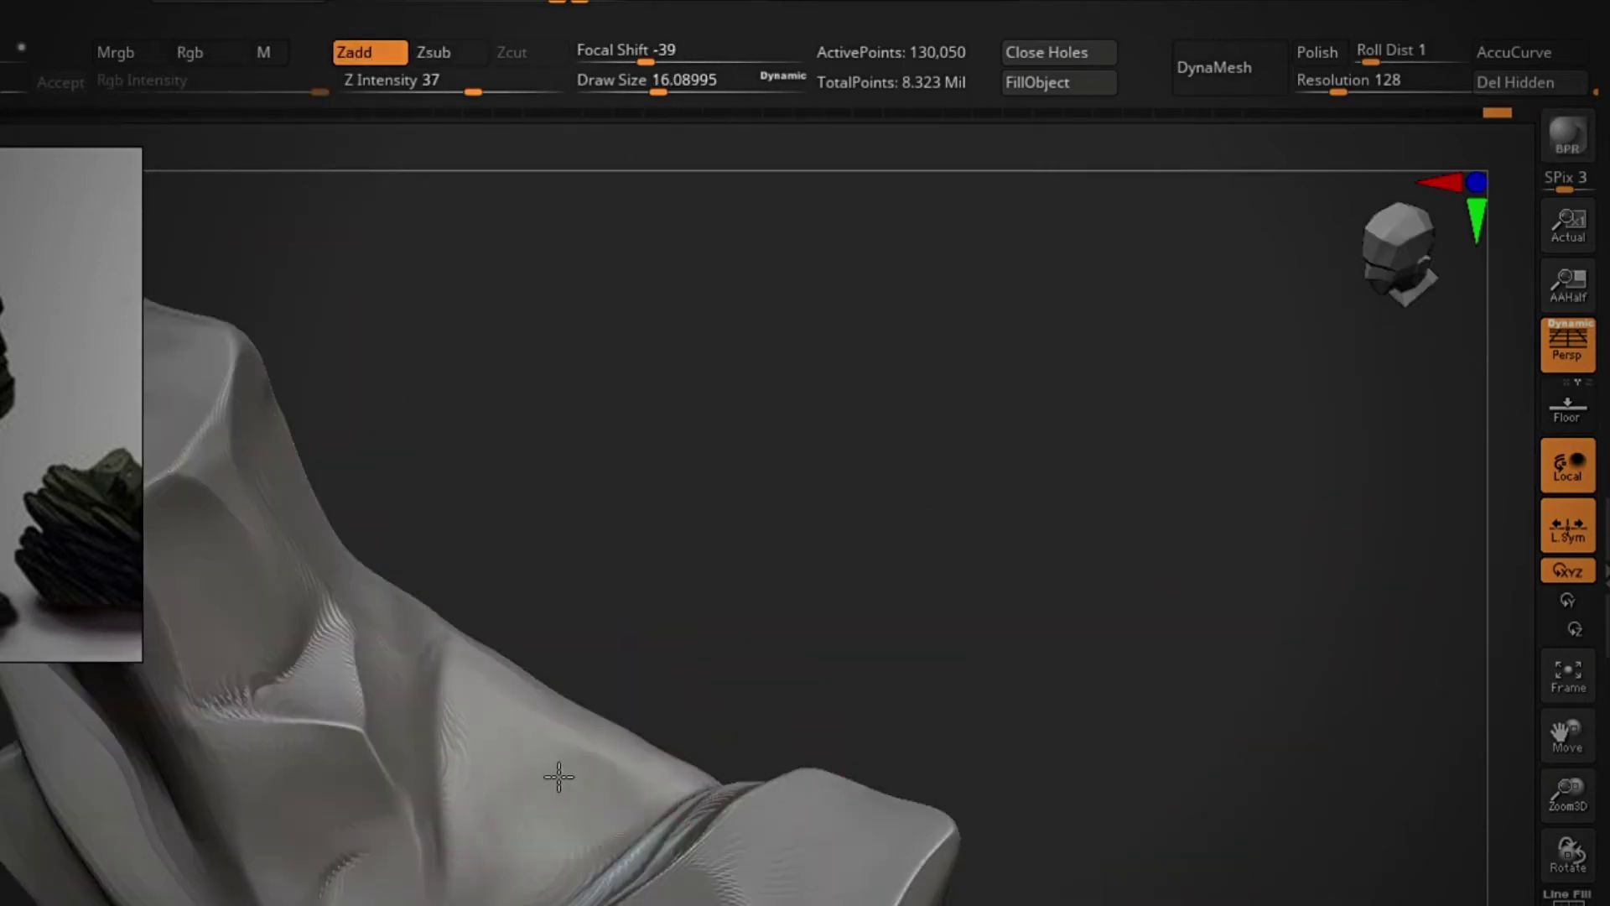
# Step: Orbit around the pillars to inspect the carved facets and pillar tops
pyautogui.moveTo(533, 802)
pyautogui.mouseDown(button='right')
pyautogui.moveTo(618, 610)
pyautogui.moveTo(810, 499)
pyautogui.mouseUp(button='right')
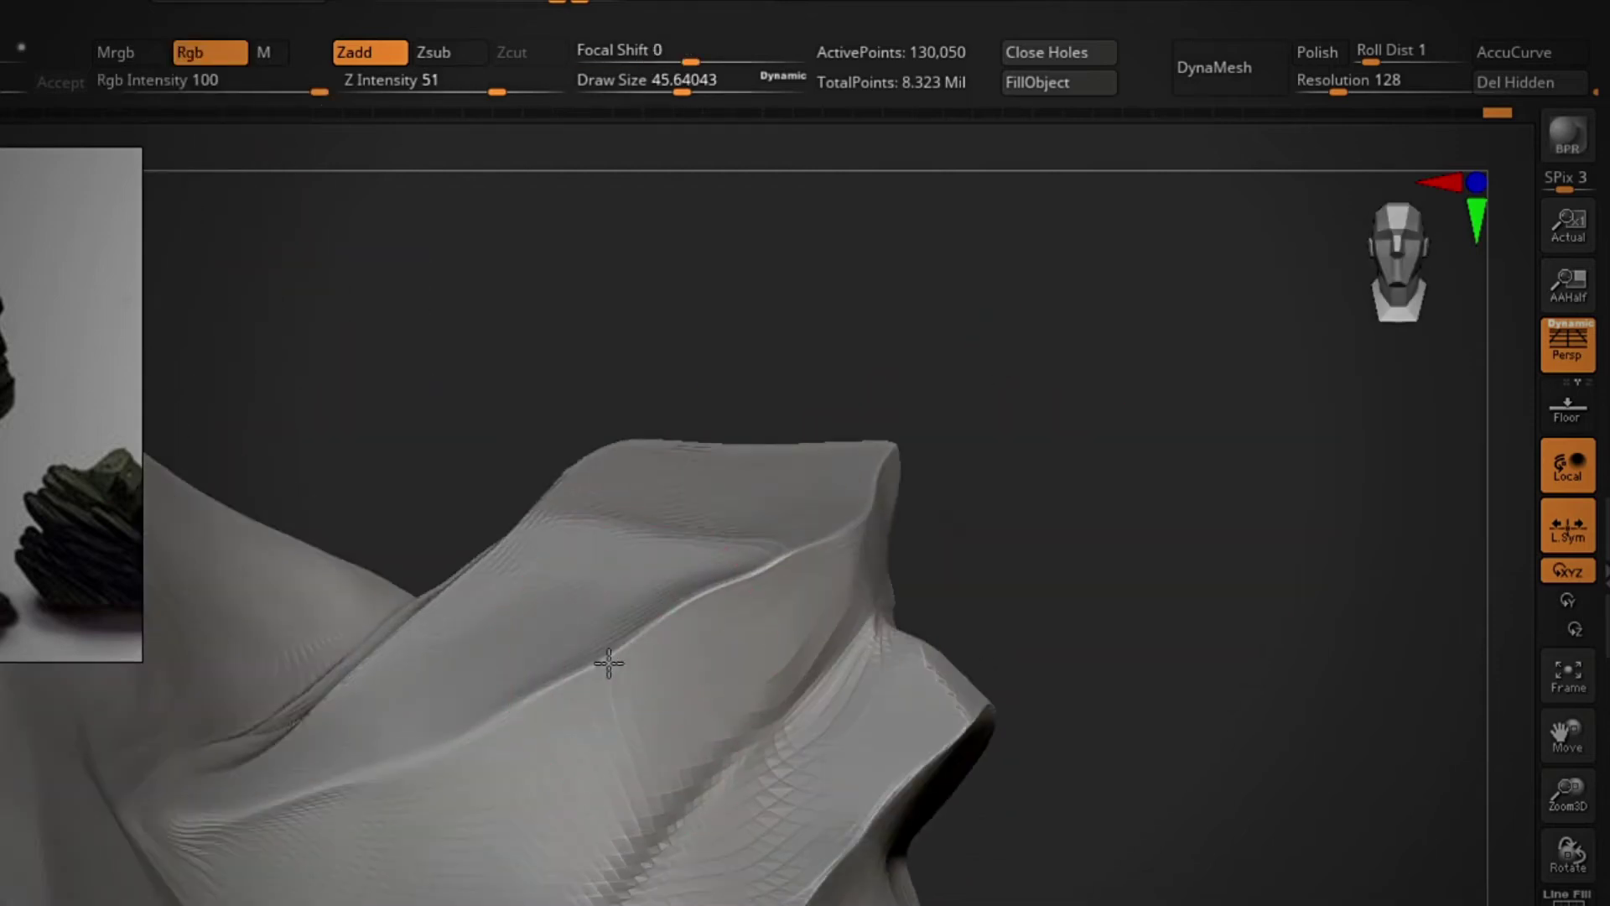
pyautogui.moveTo(801, 590)
pyautogui.mouseDown(button='right')
pyautogui.moveTo(1096, 503)
pyautogui.moveTo(341, 708)
pyautogui.mouseUp(button='right')
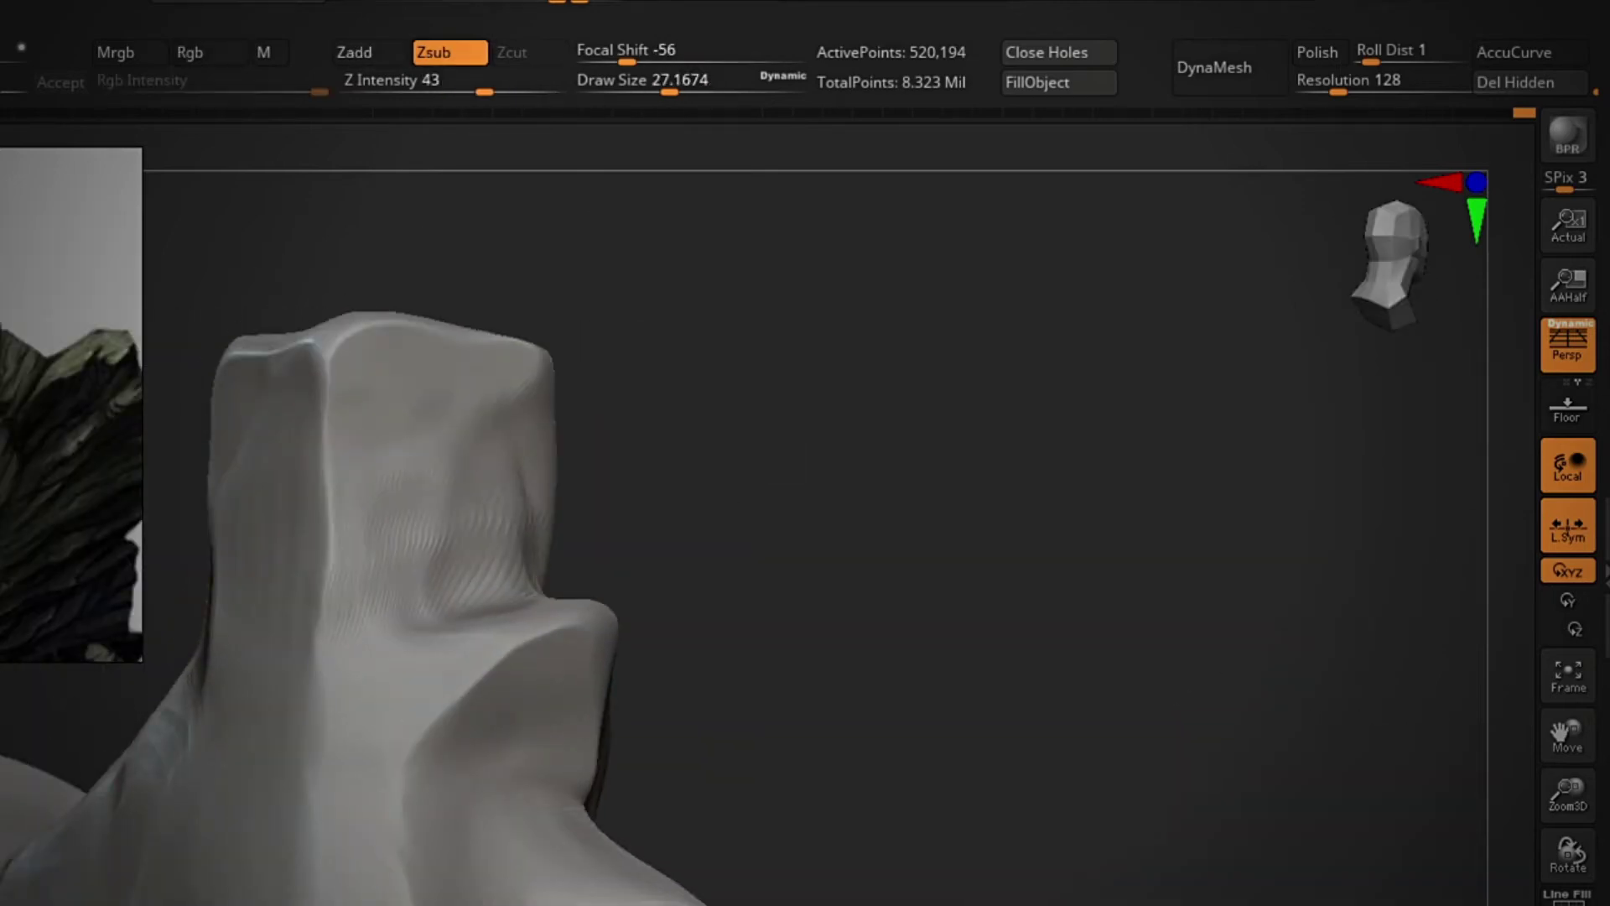
pyautogui.moveTo(578, 424)
pyautogui.mouseDown(button='right')
pyautogui.moveTo(1079, 510)
pyautogui.moveTo(927, 478)
pyautogui.moveTo(914, 442)
pyautogui.mouseUp(button='right')
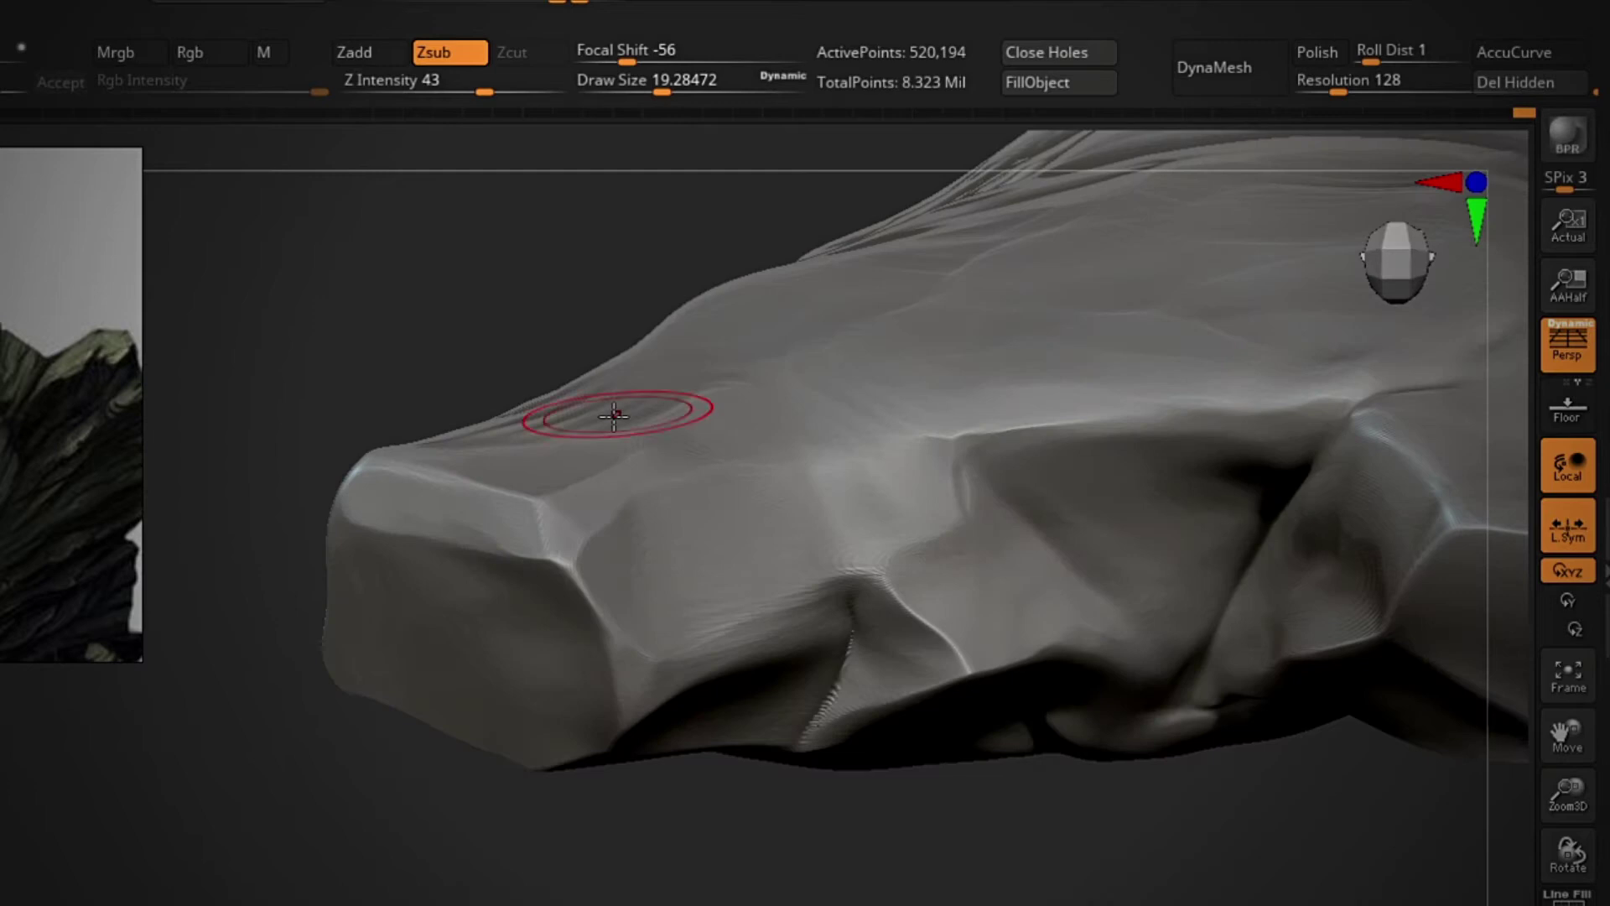
pyautogui.moveTo(614, 414)
pyautogui.mouseDown(button='right')
pyautogui.moveTo(870, 399)
pyautogui.moveTo(758, 391)
pyautogui.moveTo(927, 503)
pyautogui.mouseUp(button='right')
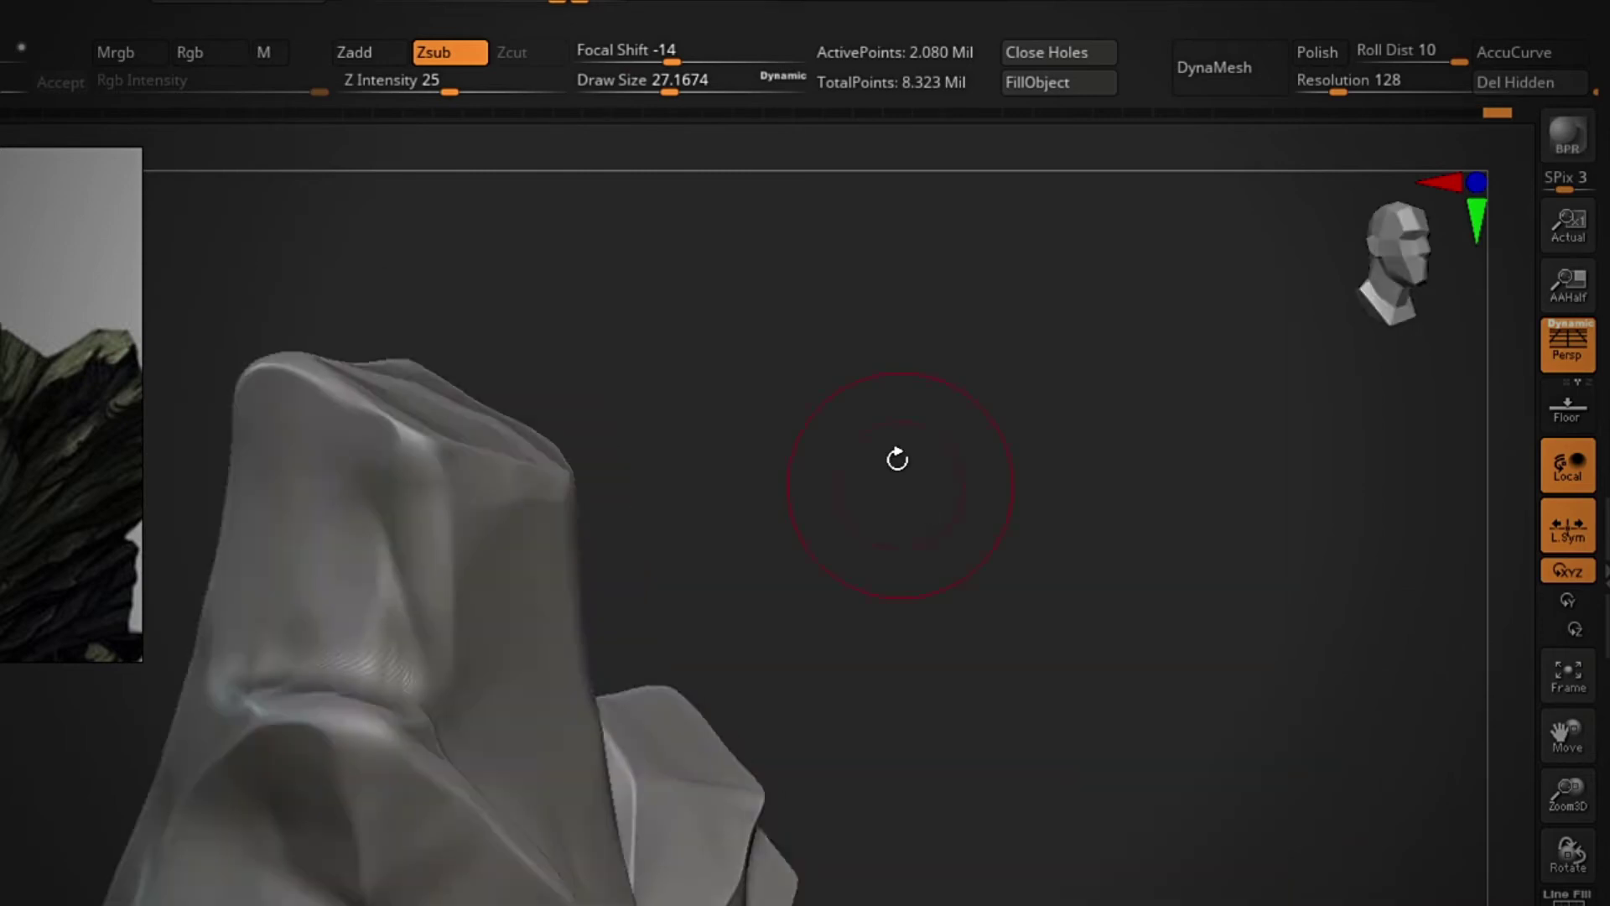
pyautogui.moveTo(898, 456)
pyautogui.mouseDown(button='right')
pyautogui.moveTo(424, 744)
pyautogui.moveTo(414, 551)
pyautogui.mouseUp(button='right')
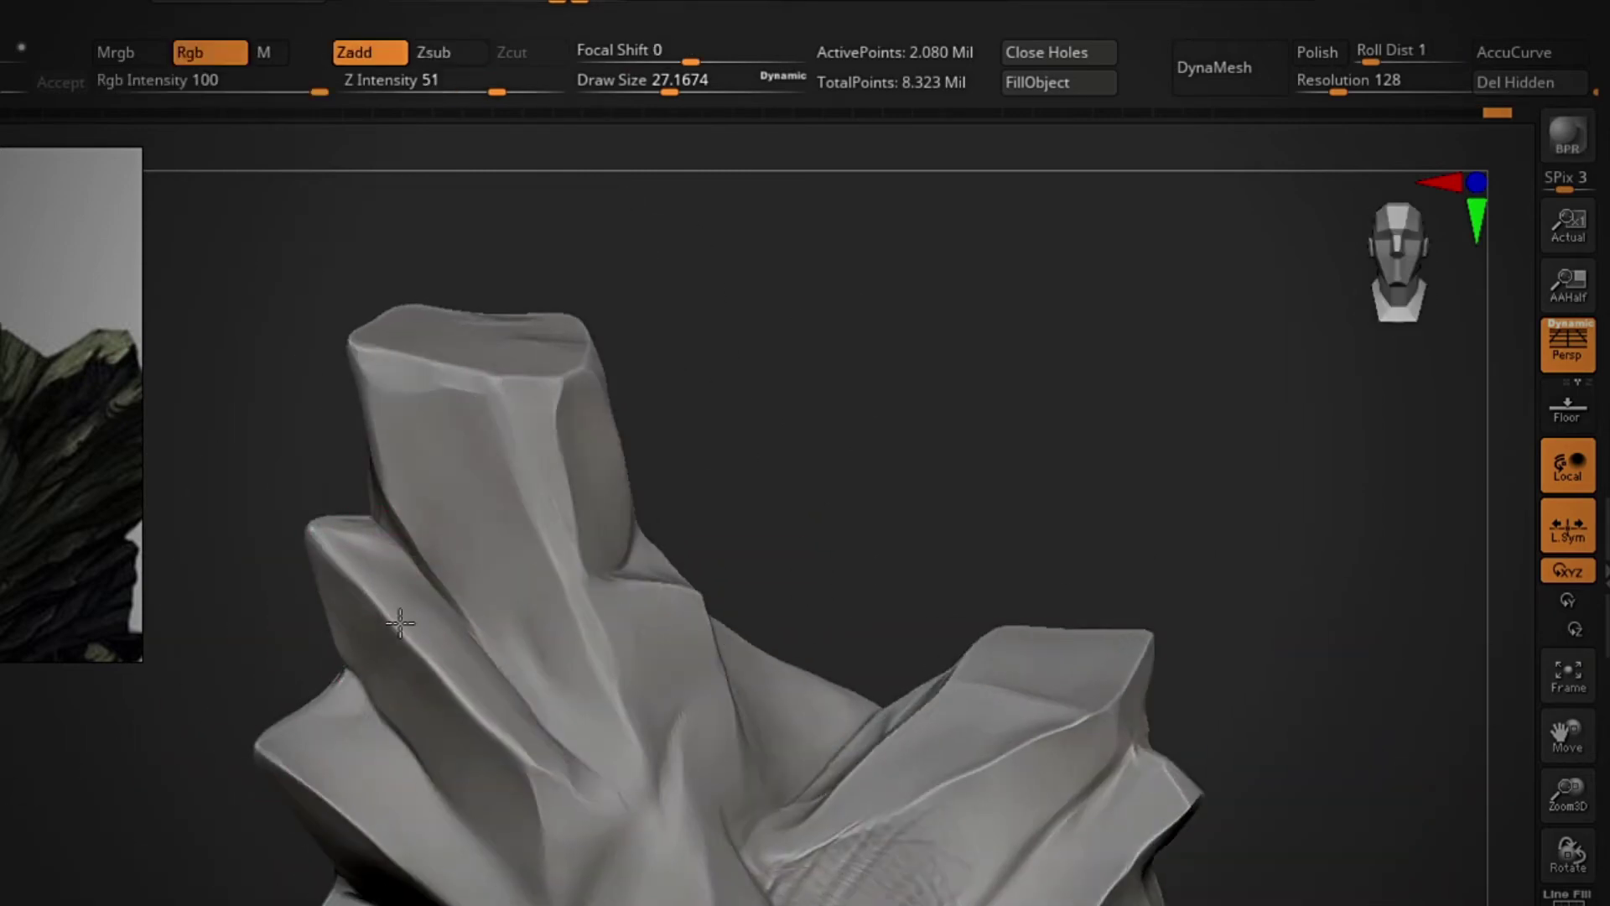
pyautogui.moveTo(908, 365); pyautogui.dragTo(327, 549, button='right')
# Step: Enlarge the brush to about 48 and orbit the rock through several angles
pyautogui.press('s')
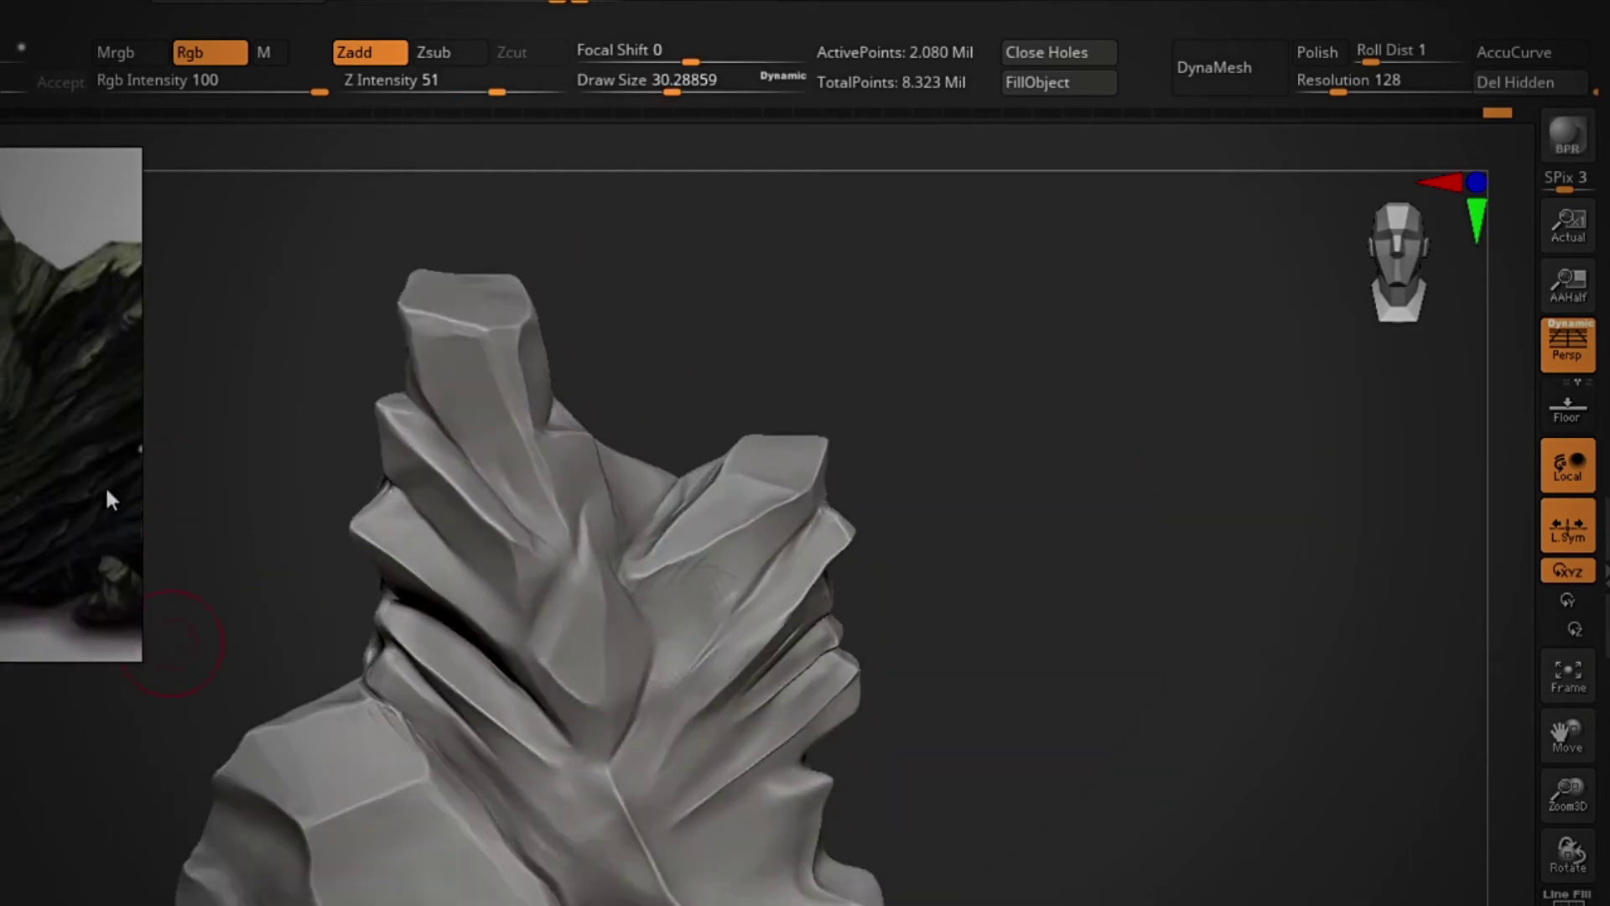
pyautogui.press('s')
pyautogui.moveTo(503, 665); pyautogui.dragTo(541, 665)
pyautogui.moveTo(541, 665)
pyautogui.mouseDown(button='right')
pyautogui.moveTo(863, 287)
pyautogui.moveTo(725, 514)
pyautogui.mouseUp(button='right')
pyautogui.moveTo(552, 337)
pyautogui.mouseDown(button='right')
pyautogui.moveTo(662, 266)
pyautogui.moveTo(603, 359)
pyautogui.moveTo(536, 363)
pyautogui.moveTo(897, 410)
pyautogui.moveTo(377, 576)
pyautogui.moveTo(360, 621)
pyautogui.moveTo(313, 657)
pyautogui.moveTo(381, 548)
pyautogui.mouseUp(button='right')
# Step: Switch to a different carving brush and work around the rock's sides and base
pyautogui.press('b')
pyautogui.press('c')
pyautogui.press('b')
pyautogui.moveTo(777, 861)
pyautogui.mouseDown(button='right')
pyautogui.moveTo(727, 539)
pyautogui.moveTo(503, 495)
pyautogui.moveTo(952, 424)
pyautogui.moveTo(939, 419)
pyautogui.moveTo(999, 773)
pyautogui.moveTo(226, 766)
pyautogui.moveTo(305, 815)
pyautogui.moveTo(314, 484)
pyautogui.moveTo(938, 611)
pyautogui.moveTo(760, 316)
pyautogui.moveTo(457, 341)
pyautogui.moveTo(934, 417)
pyautogui.mouseUp(button='right')
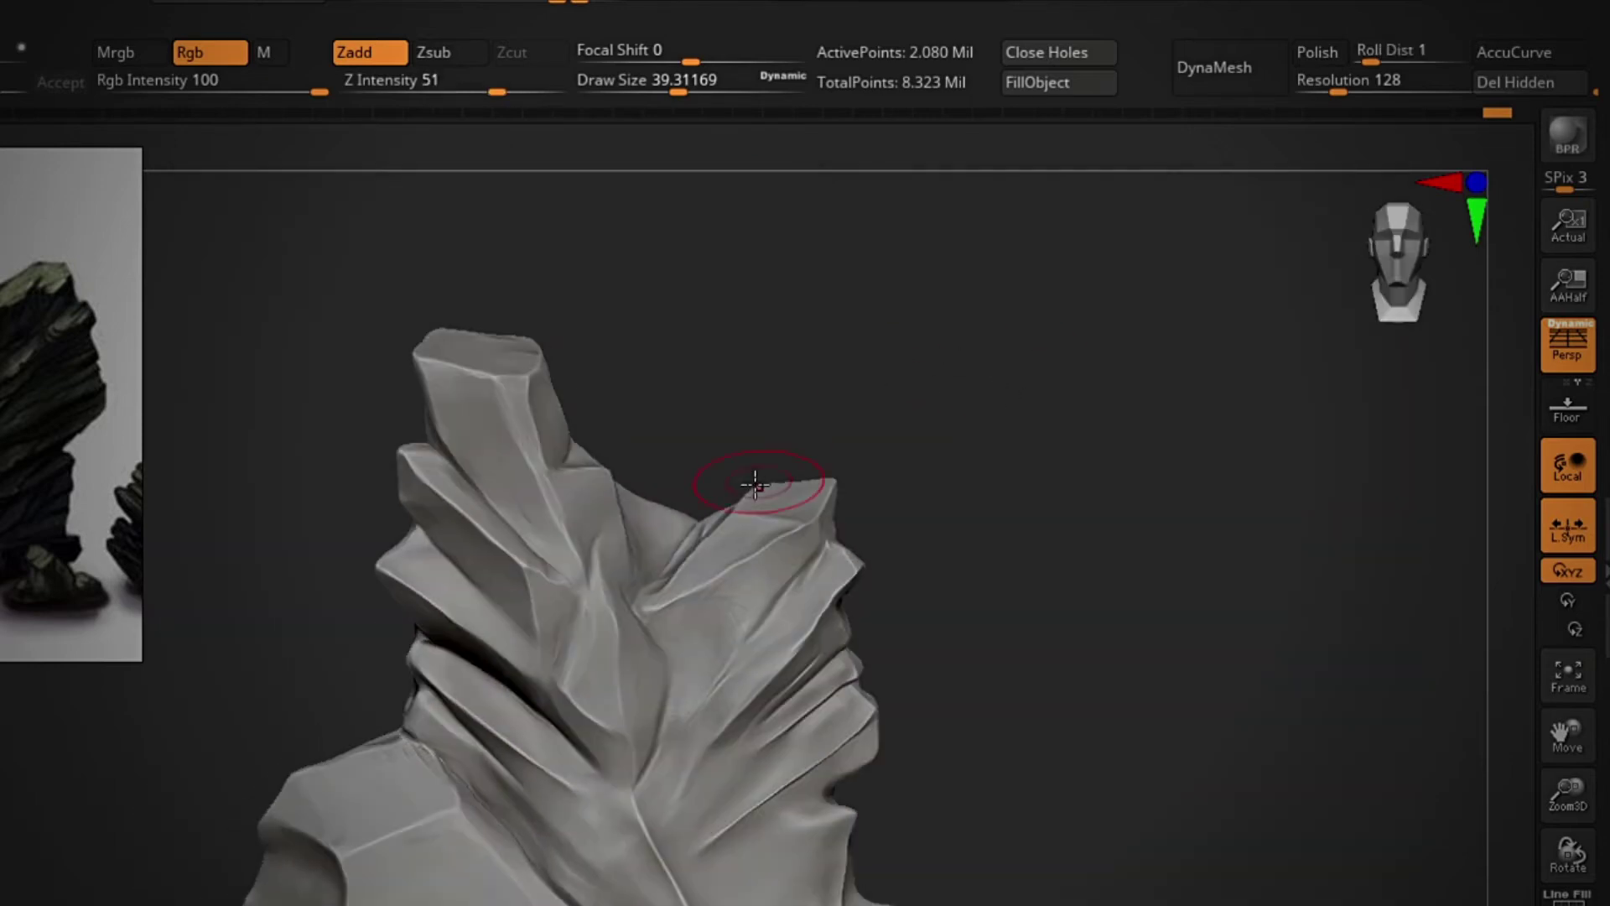
pyautogui.moveTo(755, 484)
pyautogui.mouseDown(button='right')
pyautogui.moveTo(1042, 406)
pyautogui.moveTo(316, 755)
pyautogui.moveTo(363, 665)
pyautogui.moveTo(504, 682)
pyautogui.moveTo(467, 754)
pyautogui.moveTo(683, 747)
pyautogui.moveTo(1198, 555)
pyautogui.moveTo(781, 724)
pyautogui.mouseUp(button='right')
pyautogui.moveTo(558, 708)
pyautogui.mouseDown(button='right')
pyautogui.moveTo(834, 730)
pyautogui.moveTo(1085, 557)
pyautogui.moveTo(557, 707)
pyautogui.moveTo(605, 762)
pyautogui.moveTo(591, 698)
pyautogui.mouseUp(button='right')
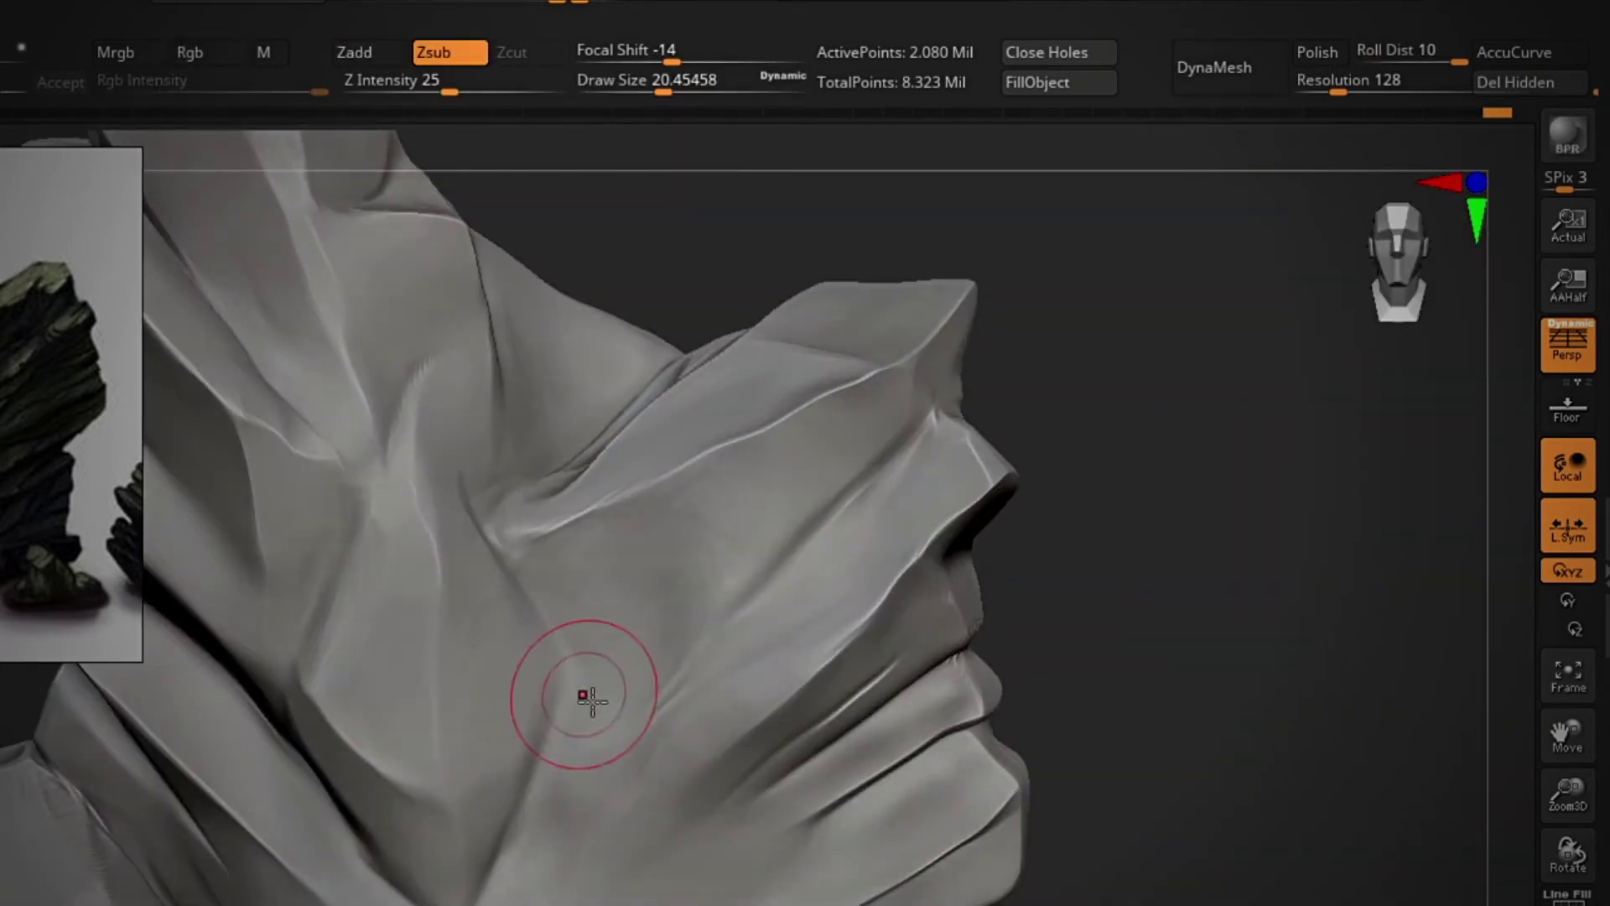
pyautogui.moveTo(594, 849)
pyautogui.mouseDown(button='right')
pyautogui.moveTo(766, 467)
pyautogui.moveTo(575, 540)
pyautogui.moveTo(998, 450)
pyautogui.moveTo(698, 675)
pyautogui.mouseUp(button='right')
pyautogui.moveTo(679, 735)
pyautogui.mouseDown(button='right')
pyautogui.moveTo(737, 676)
pyautogui.moveTo(1114, 416)
pyautogui.moveTo(880, 483)
pyautogui.moveTo(556, 436)
pyautogui.moveTo(841, 395)
pyautogui.moveTo(710, 459)
pyautogui.moveTo(791, 460)
pyautogui.moveTo(1143, 431)
pyautogui.moveTo(1233, 396)
pyautogui.moveTo(810, 274)
pyautogui.mouseUp(button='right')
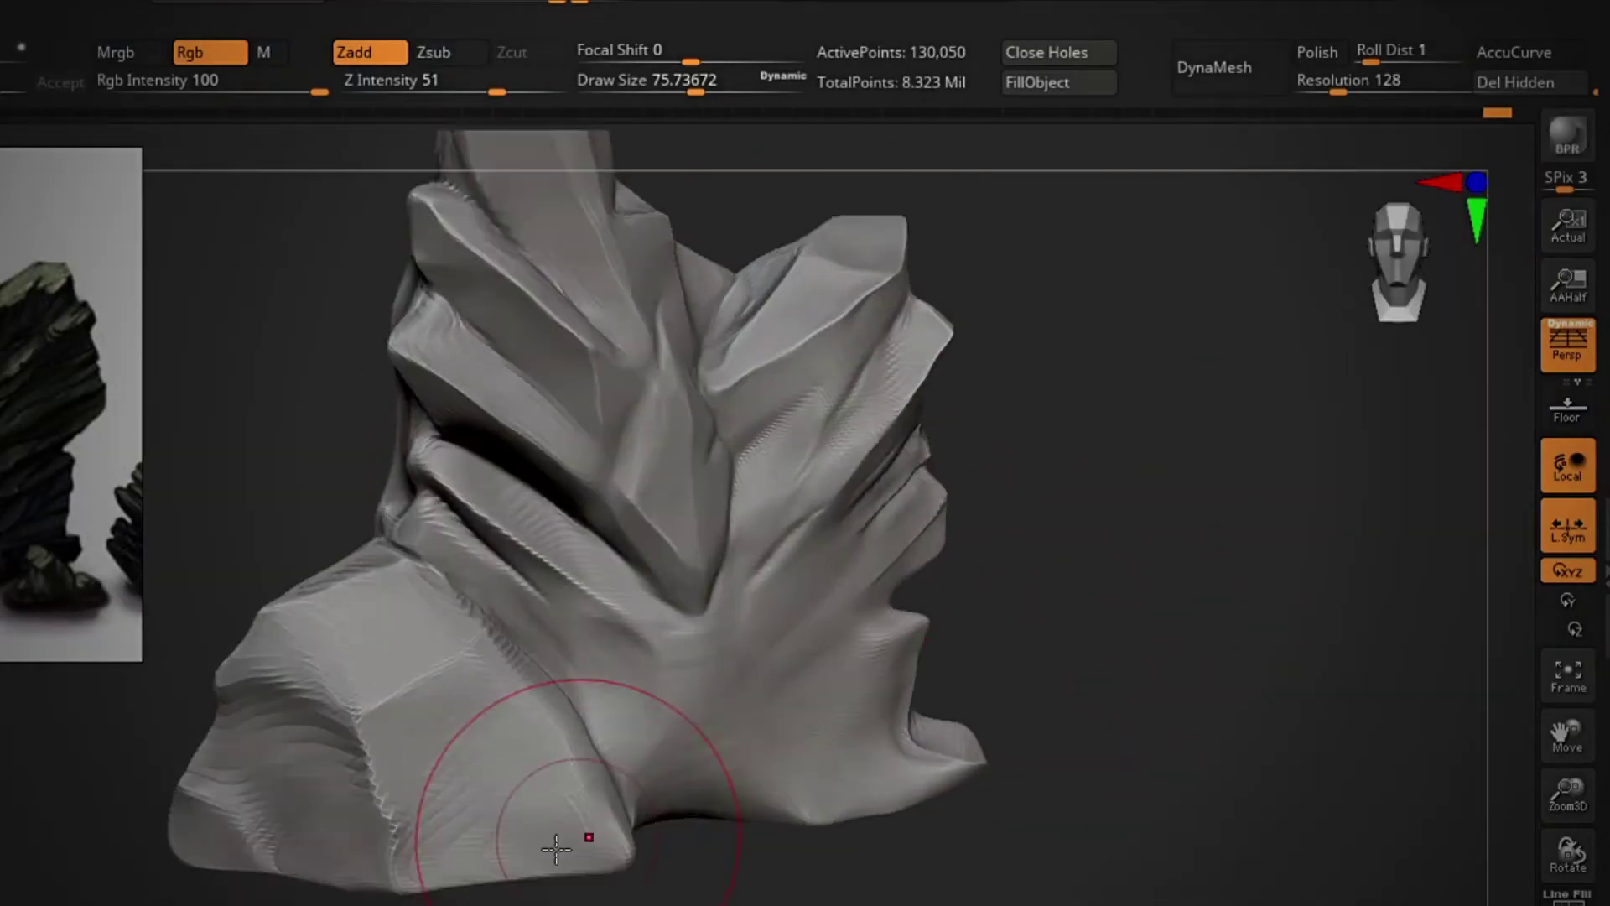
# Step: Orbit the rock and step down one subdivision level, framing it larger
pyautogui.moveTo(556, 849)
pyautogui.mouseDown(button='right')
pyautogui.moveTo(578, 880)
pyautogui.moveTo(640, 733)
pyautogui.moveTo(683, 682)
pyautogui.moveTo(739, 795)
pyautogui.moveTo(729, 881)
pyautogui.moveTo(593, 891)
pyautogui.moveTo(1139, 575)
pyautogui.mouseUp(button='right')
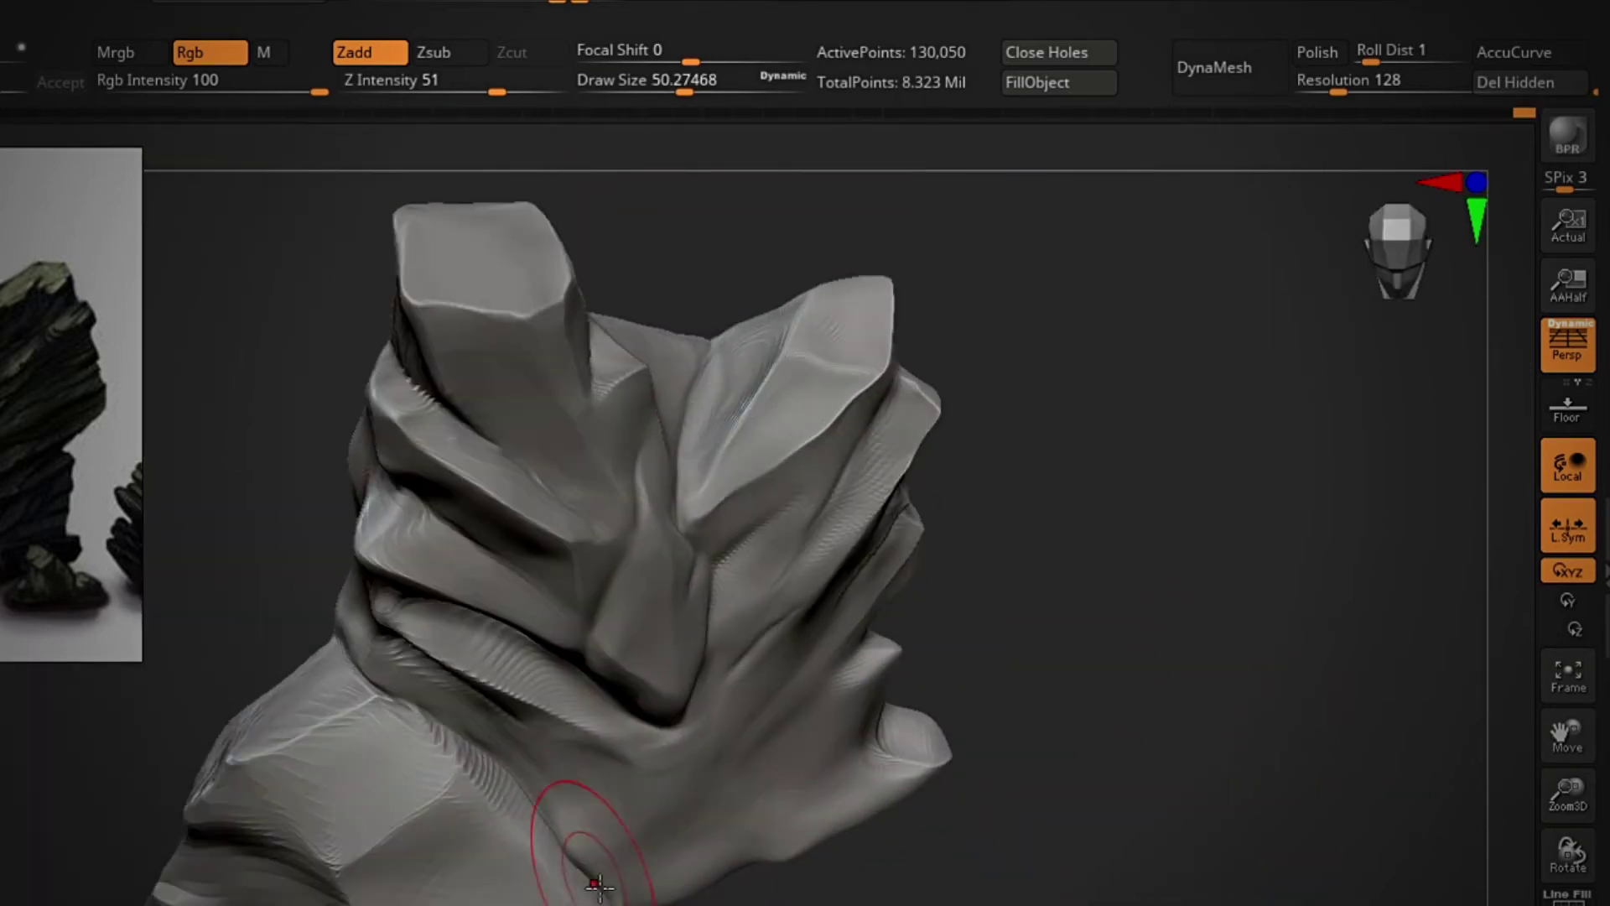
pyautogui.moveTo(509, 862)
pyautogui.mouseDown(button='right')
pyautogui.moveTo(305, 701)
pyautogui.moveTo(244, 892)
pyautogui.moveTo(1240, 743)
pyautogui.mouseUp(button='right')
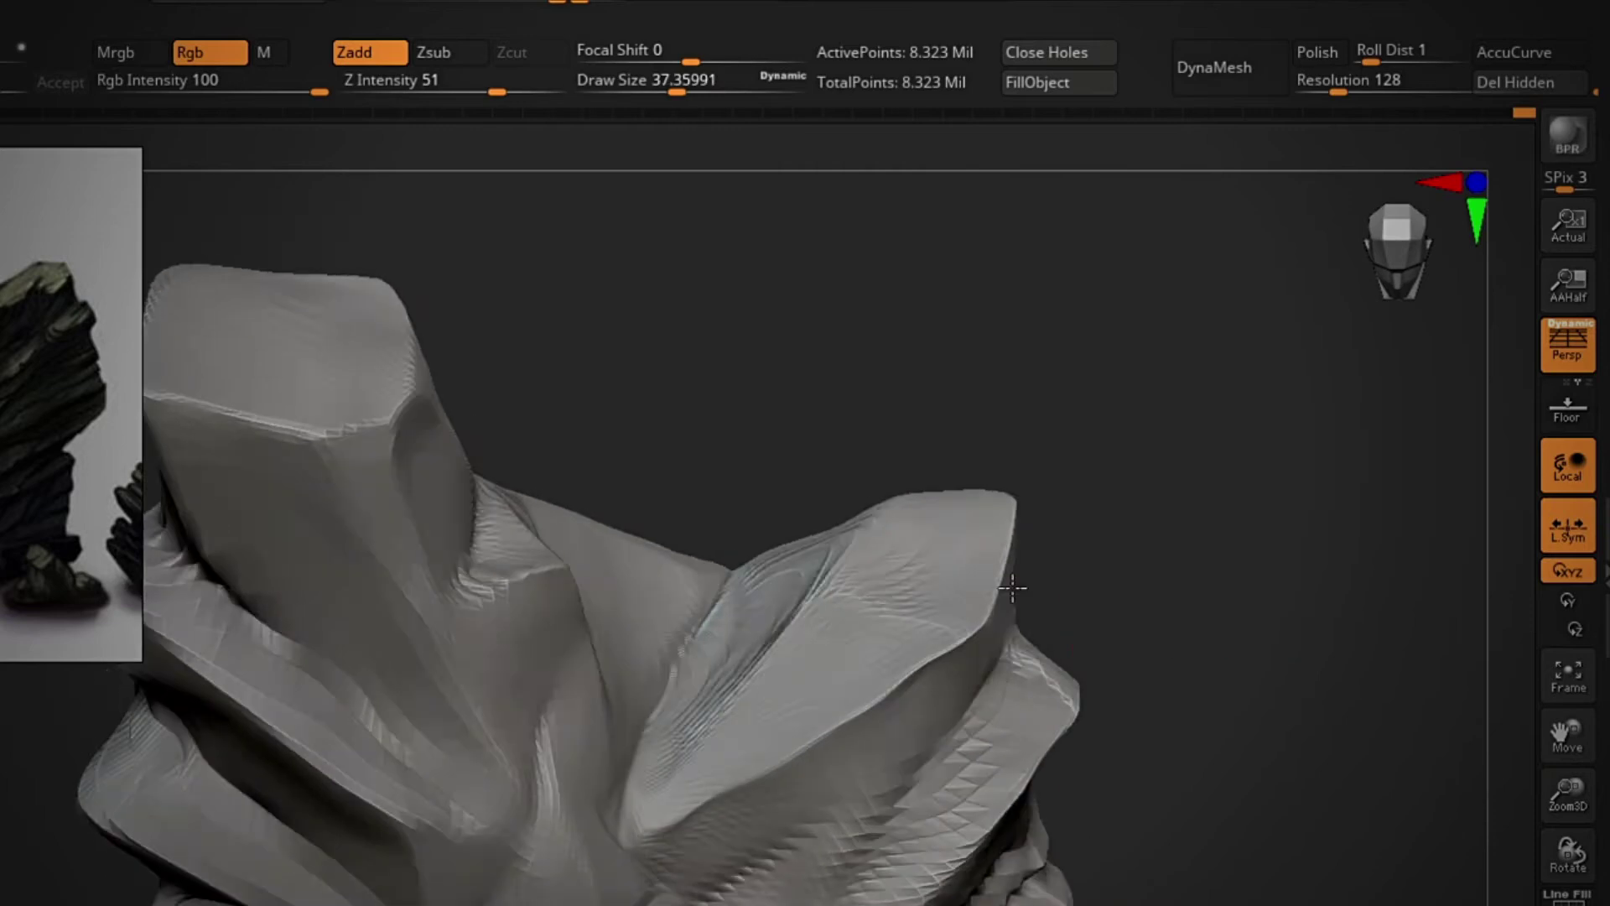
pyautogui.moveTo(1012, 589); pyautogui.dragTo(401, 453, button='right')
pyautogui.hotkey('shift', 'd')
pyautogui.hotkey('shift', 'd')
pyautogui.moveTo(646, 346)
pyautogui.mouseDown(button='right')
pyautogui.moveTo(586, 507)
pyautogui.moveTo(324, 467)
pyautogui.moveTo(495, 363)
pyautogui.moveTo(764, 524)
pyautogui.moveTo(643, 476)
pyautogui.mouseUp(button='right')
pyautogui.moveTo(638, 386)
pyautogui.mouseDown(button='right')
pyautogui.moveTo(283, 420)
pyautogui.moveTo(787, 456)
pyautogui.moveTo(891, 601)
pyautogui.moveTo(694, 828)
pyautogui.moveTo(818, 528)
pyautogui.mouseUp(button='right')
# Step: Return to the highest subdivision level and switch to a surface-building brush
pyautogui.press('d')
pyautogui.press('d')
pyautogui.press('d')
pyautogui.press('d')
pyautogui.press('b')
pyautogui.press('c')
pyautogui.press('b')
pyautogui.press('b')
pyautogui.press('s')
pyautogui.press('t')
pyautogui.moveTo(800, 456)
pyautogui.mouseDown(button='right')
pyautogui.moveTo(360, 503)
pyautogui.moveTo(788, 495)
pyautogui.mouseUp(button='right')
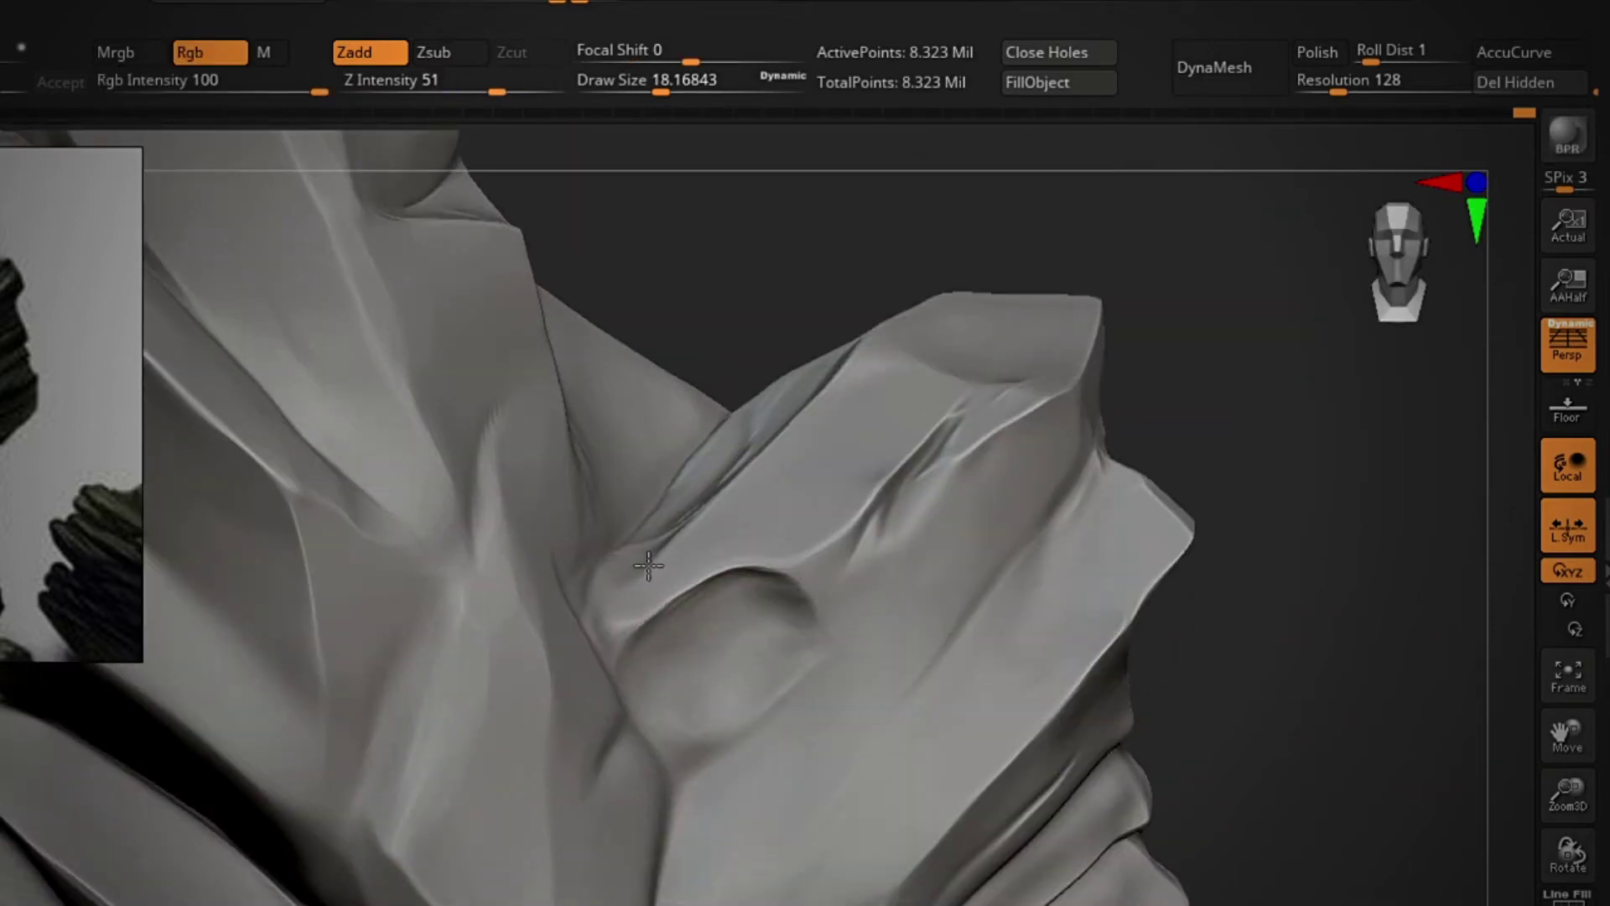
# Step: Orbit to inspect the carved cracks and the pillar top, finishing facing the front
pyautogui.moveTo(1190, 554)
pyautogui.mouseDown()
pyautogui.moveTo(1218, 535)
pyautogui.moveTo(1174, 587)
pyautogui.mouseUp()
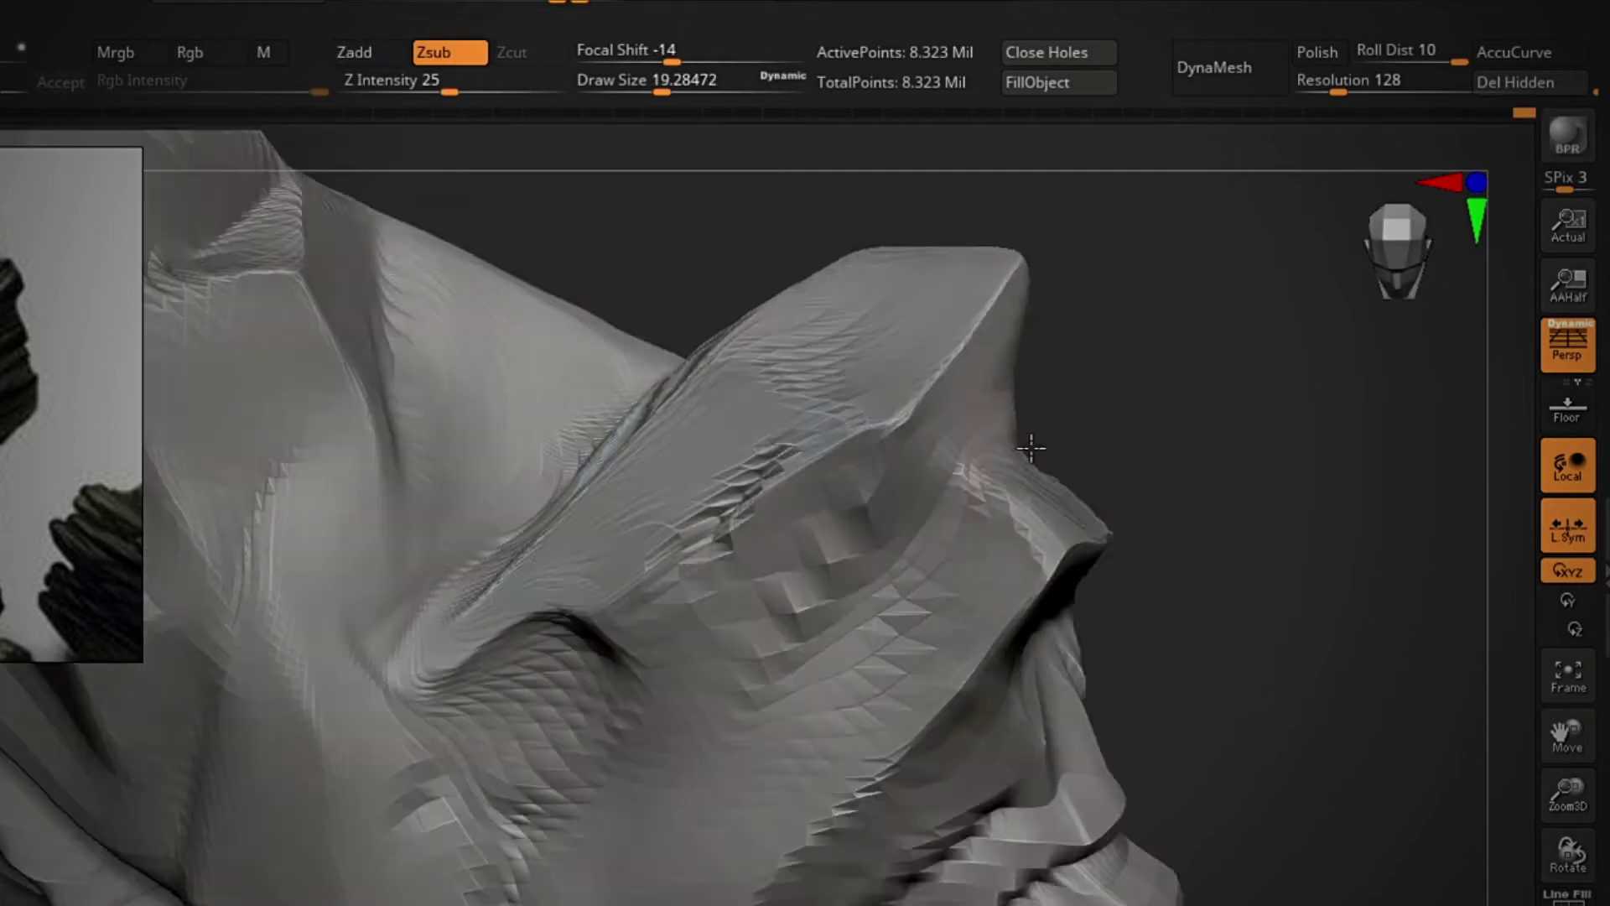
pyautogui.moveTo(1035, 445); pyautogui.dragTo(611, 693)
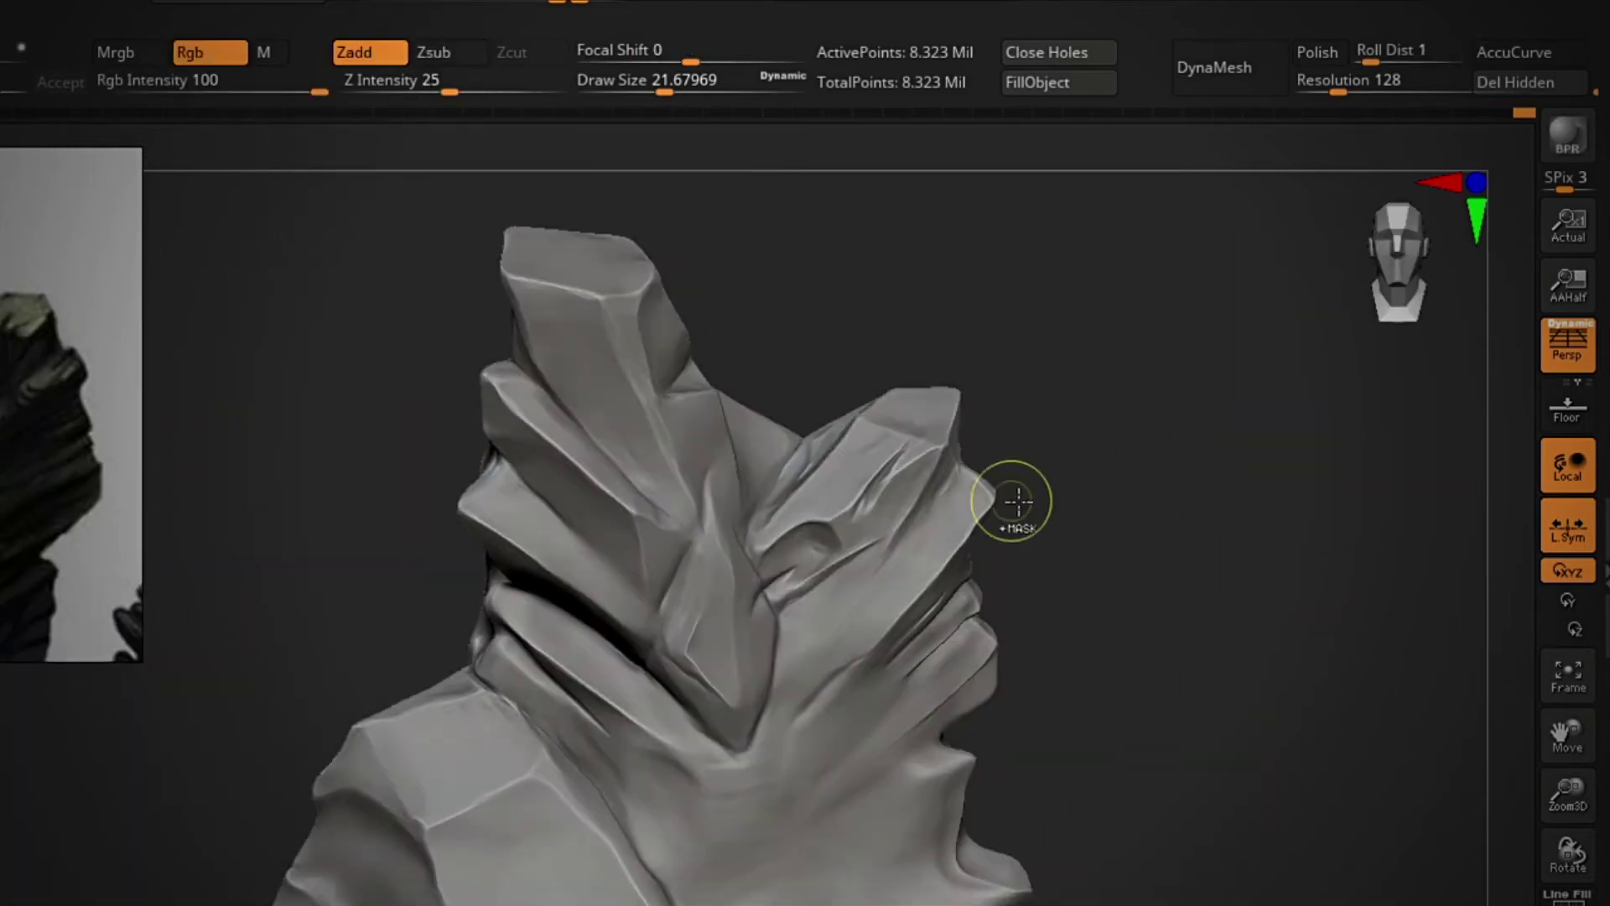
pyautogui.scroll(-5, 133, 749)
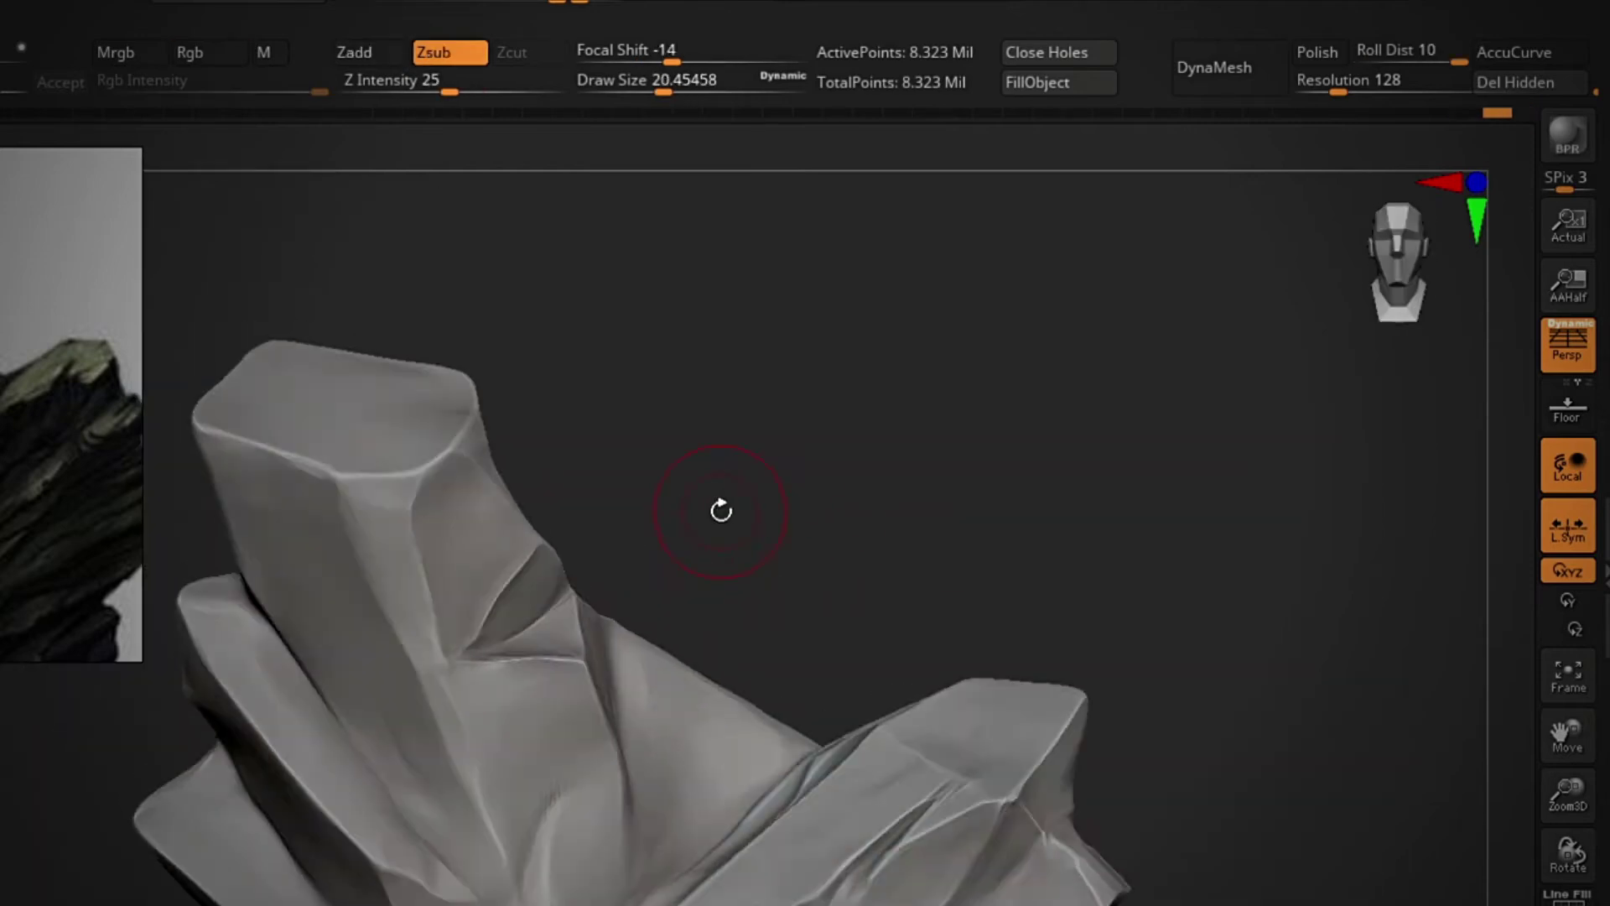
pyautogui.moveTo(722, 511); pyautogui.dragTo(868, 465)
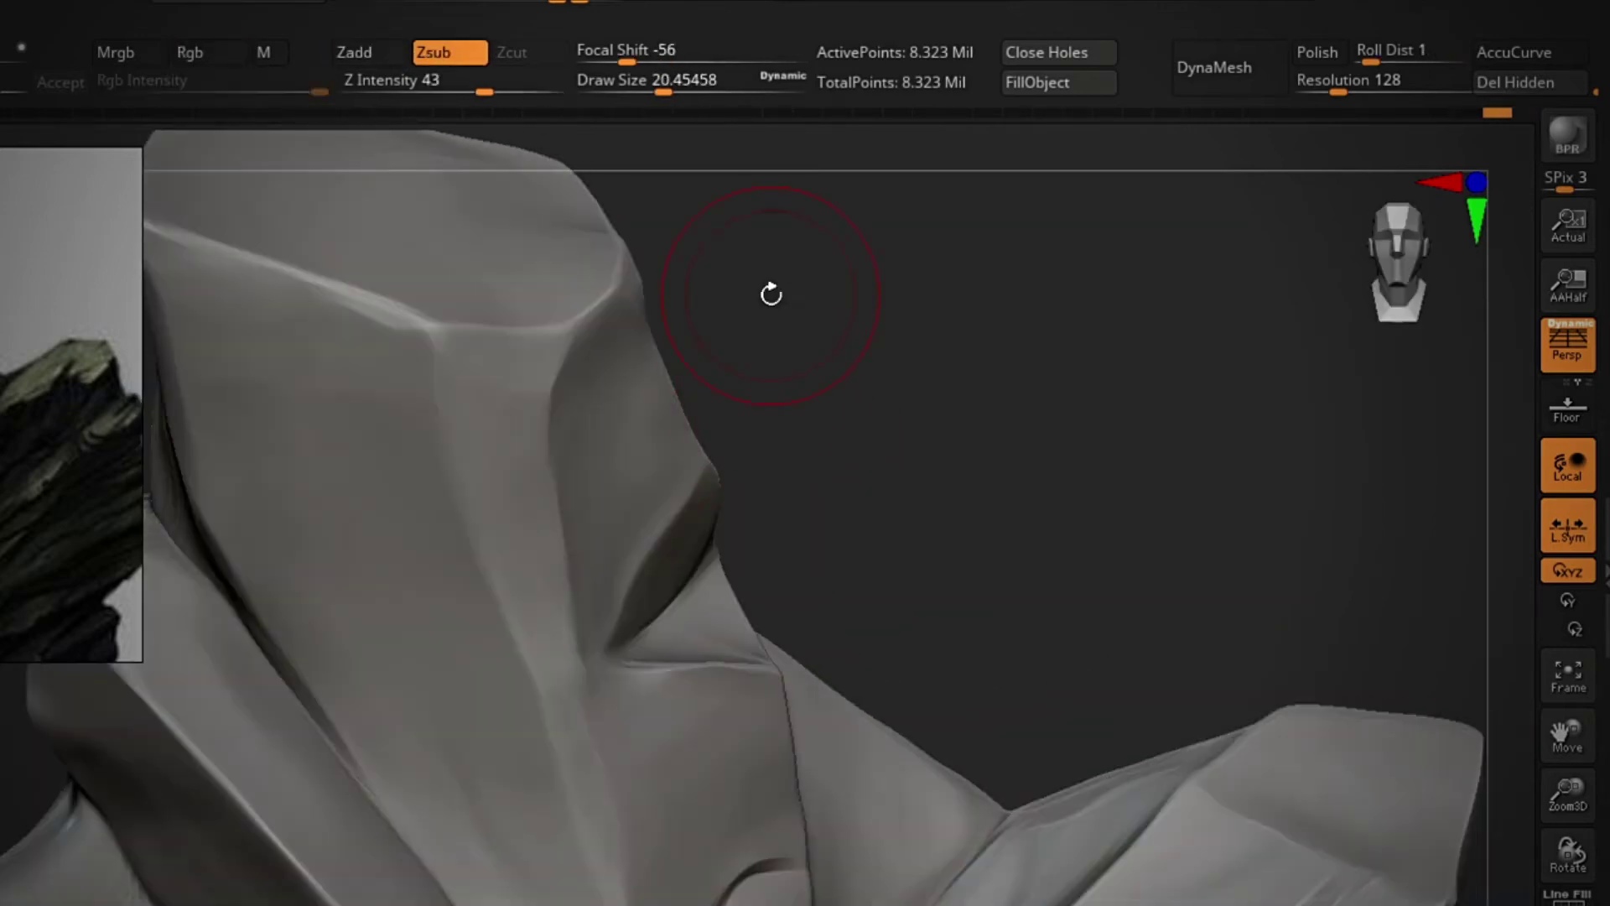
pyautogui.moveTo(772, 291)
pyautogui.mouseDown()
pyautogui.moveTo(643, 370)
pyautogui.moveTo(503, 360)
pyautogui.moveTo(360, 503)
pyautogui.moveTo(882, 359)
pyautogui.mouseUp()
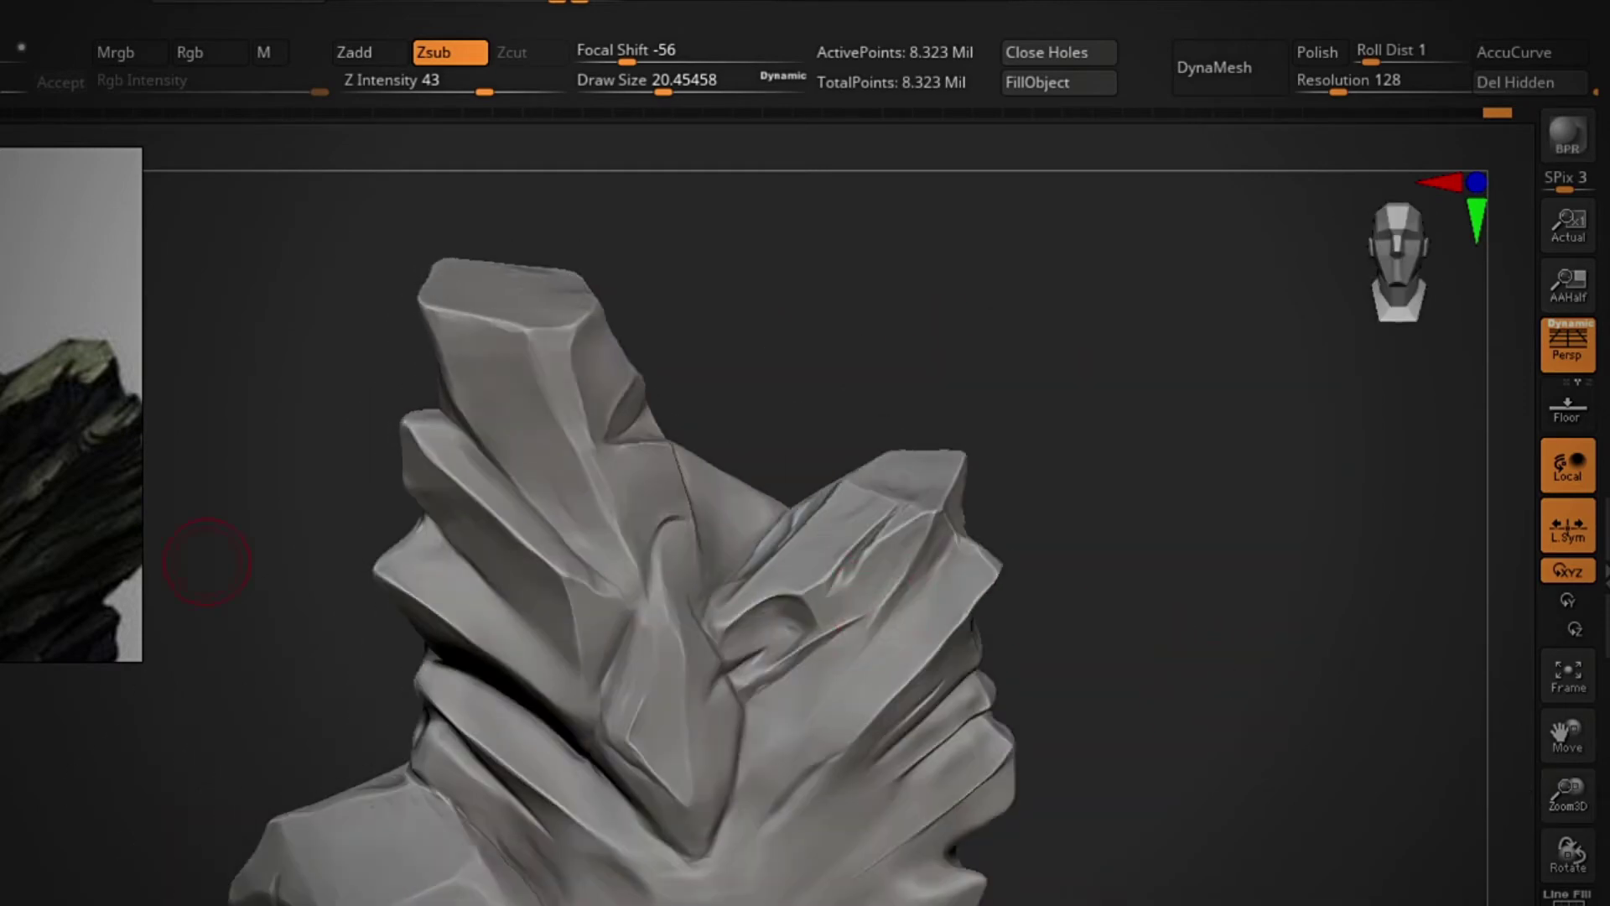
# Step: Orbit around the rock's front and sides, zooming out to see the whole sculpt
pyautogui.moveTo(467, 654); pyautogui.dragTo(1041, 329)
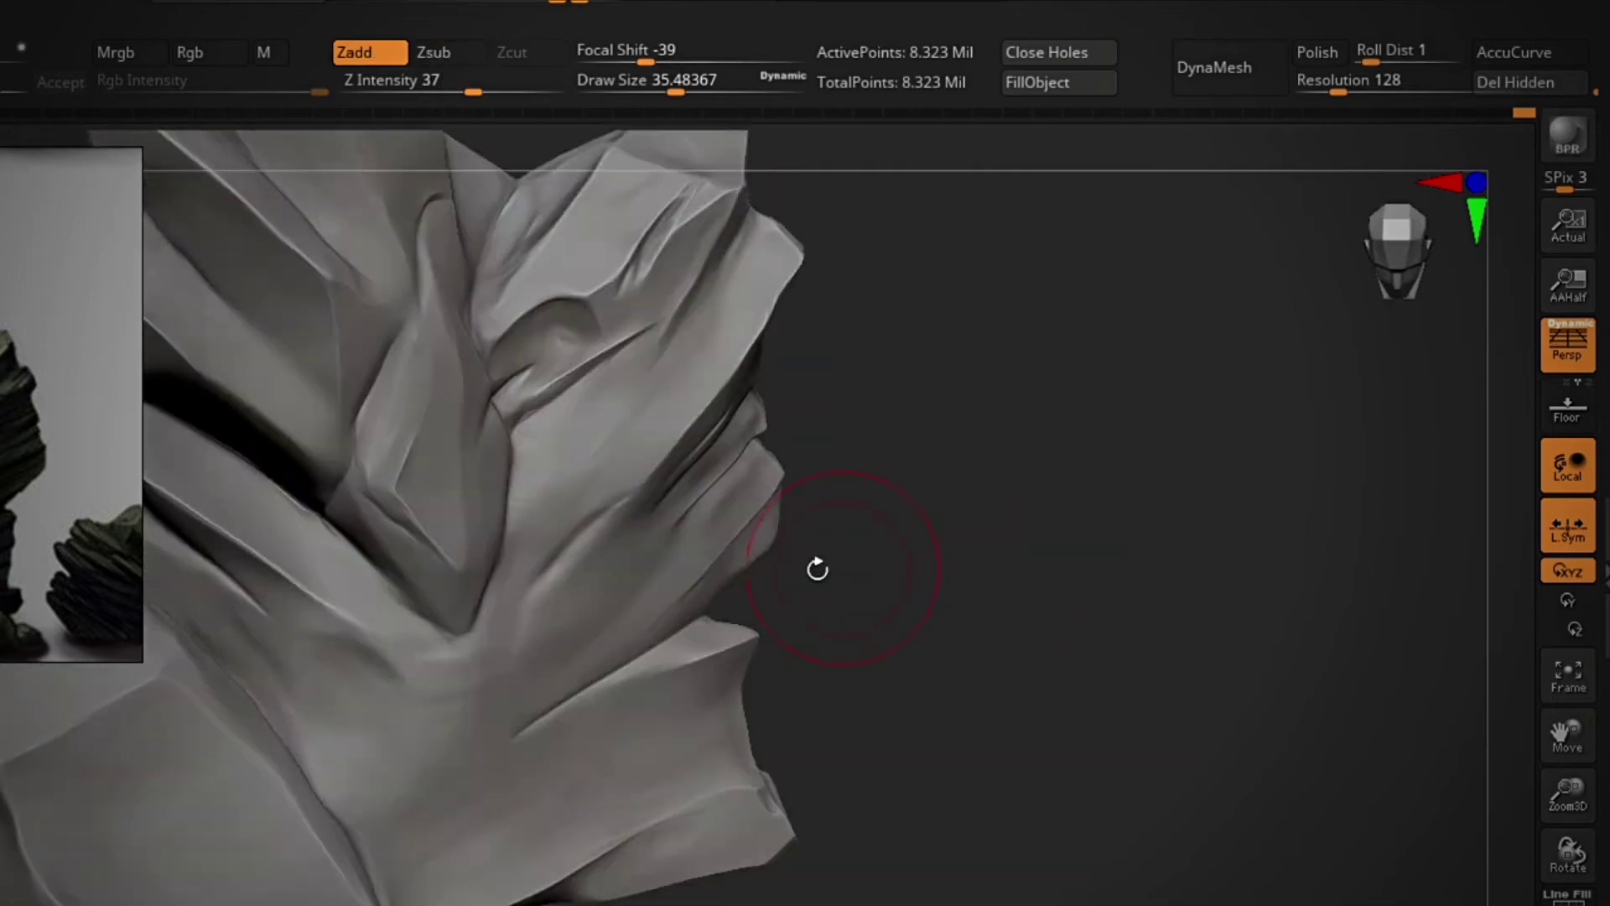
pyautogui.moveTo(819, 568); pyautogui.dragTo(1064, 621)
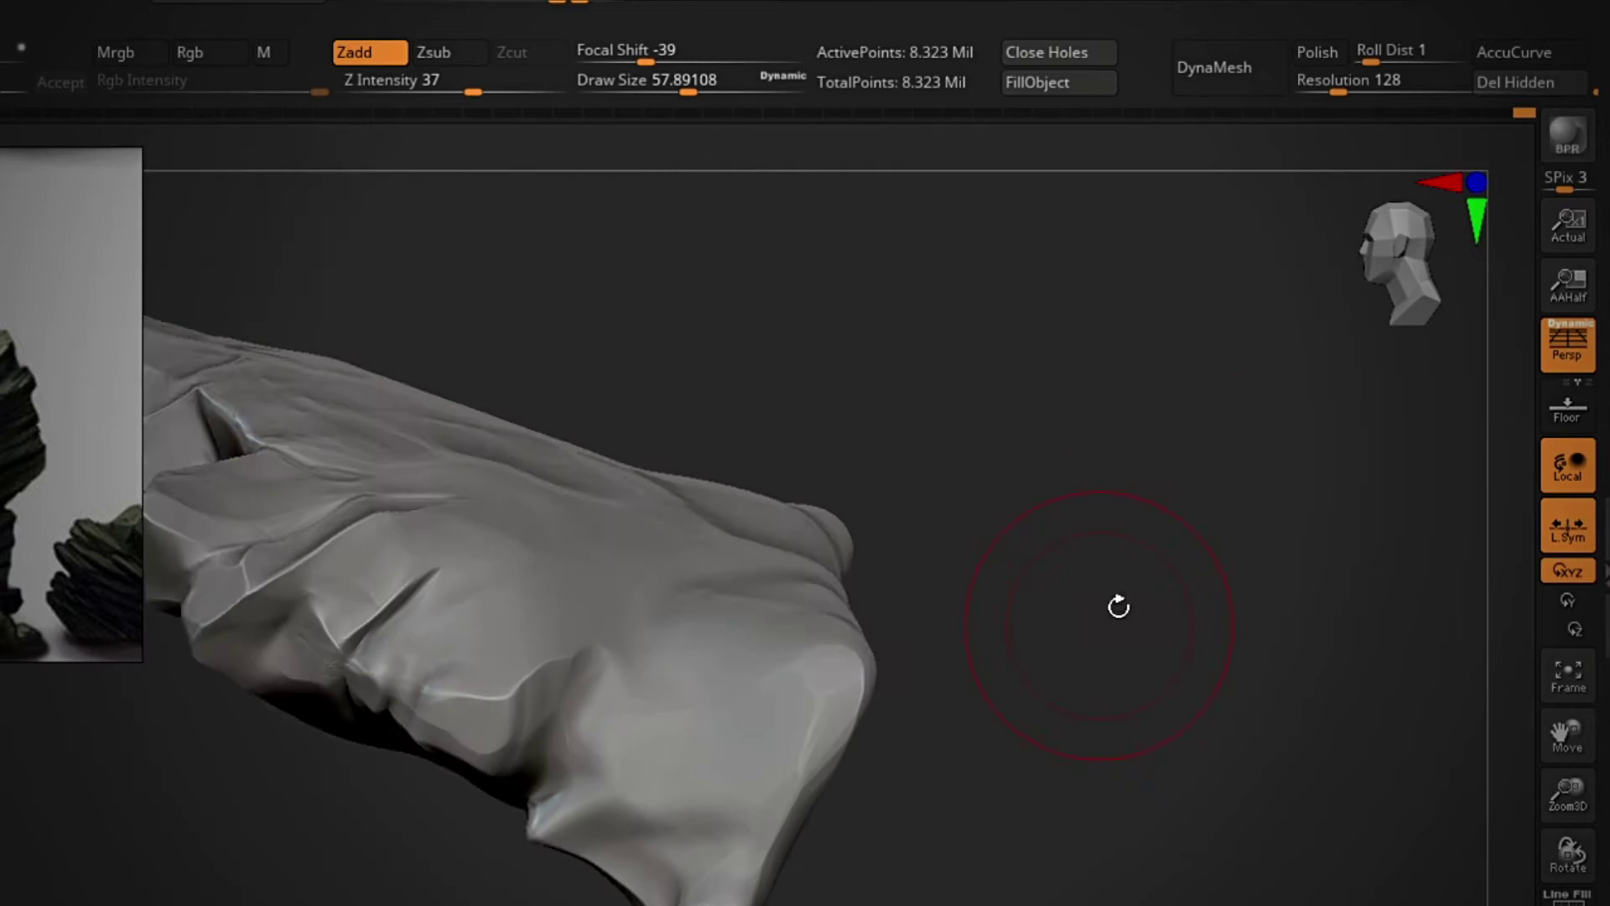
pyautogui.moveTo(1118, 604)
pyautogui.mouseDown()
pyautogui.moveTo(1277, 467)
pyautogui.moveTo(1258, 503)
pyautogui.moveTo(1059, 506)
pyautogui.mouseUp()
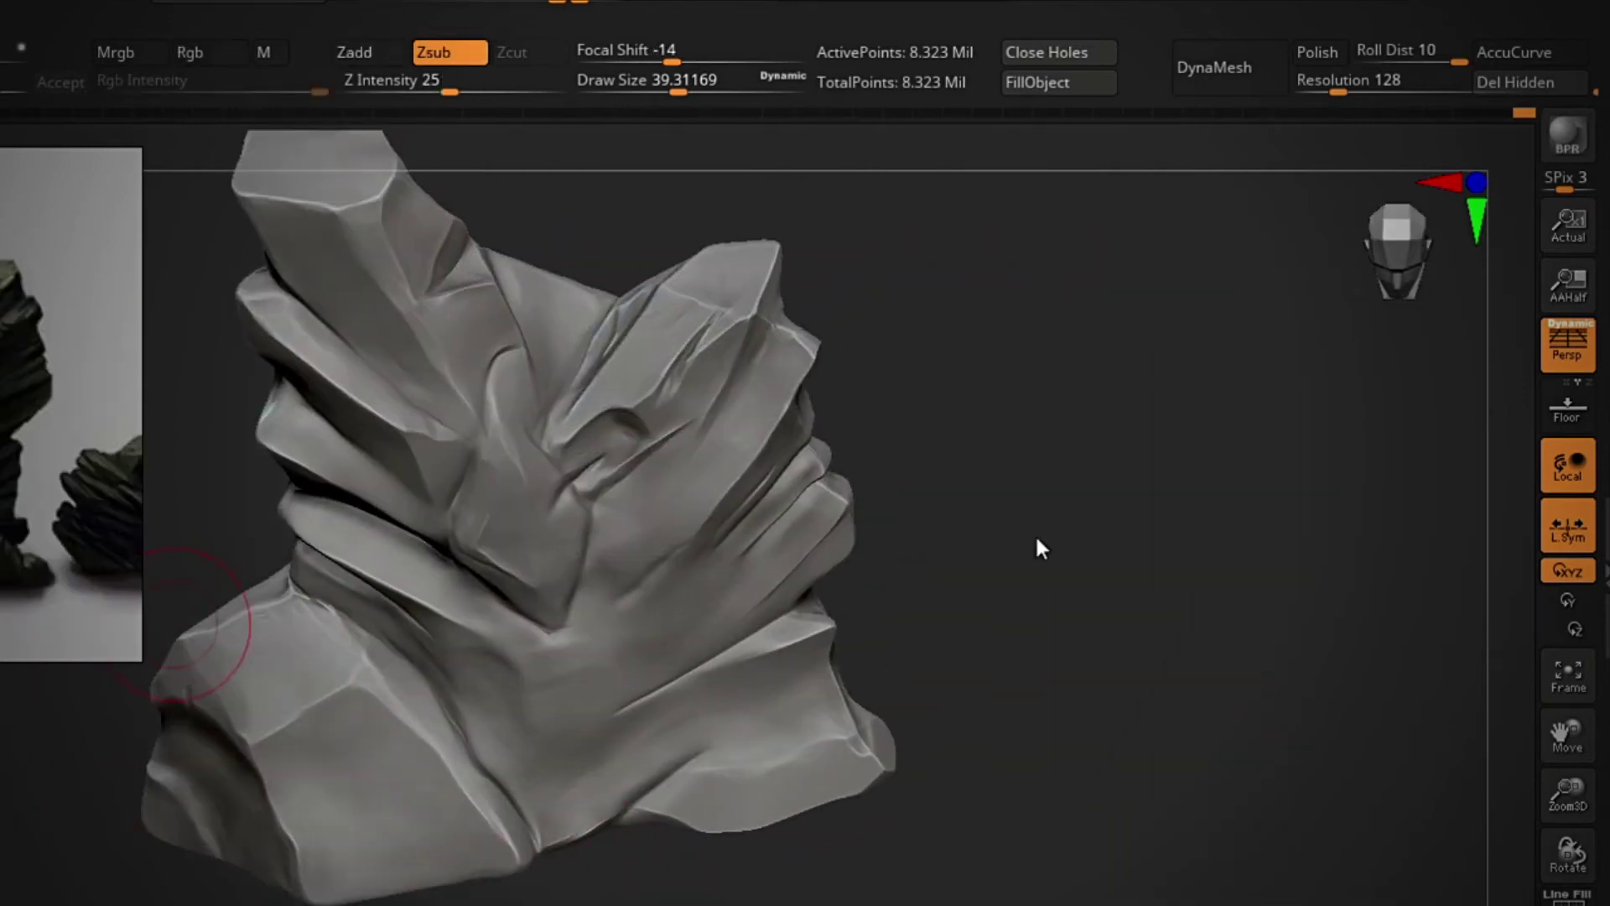
pyautogui.moveTo(1040, 548); pyautogui.dragTo(1043, 576)
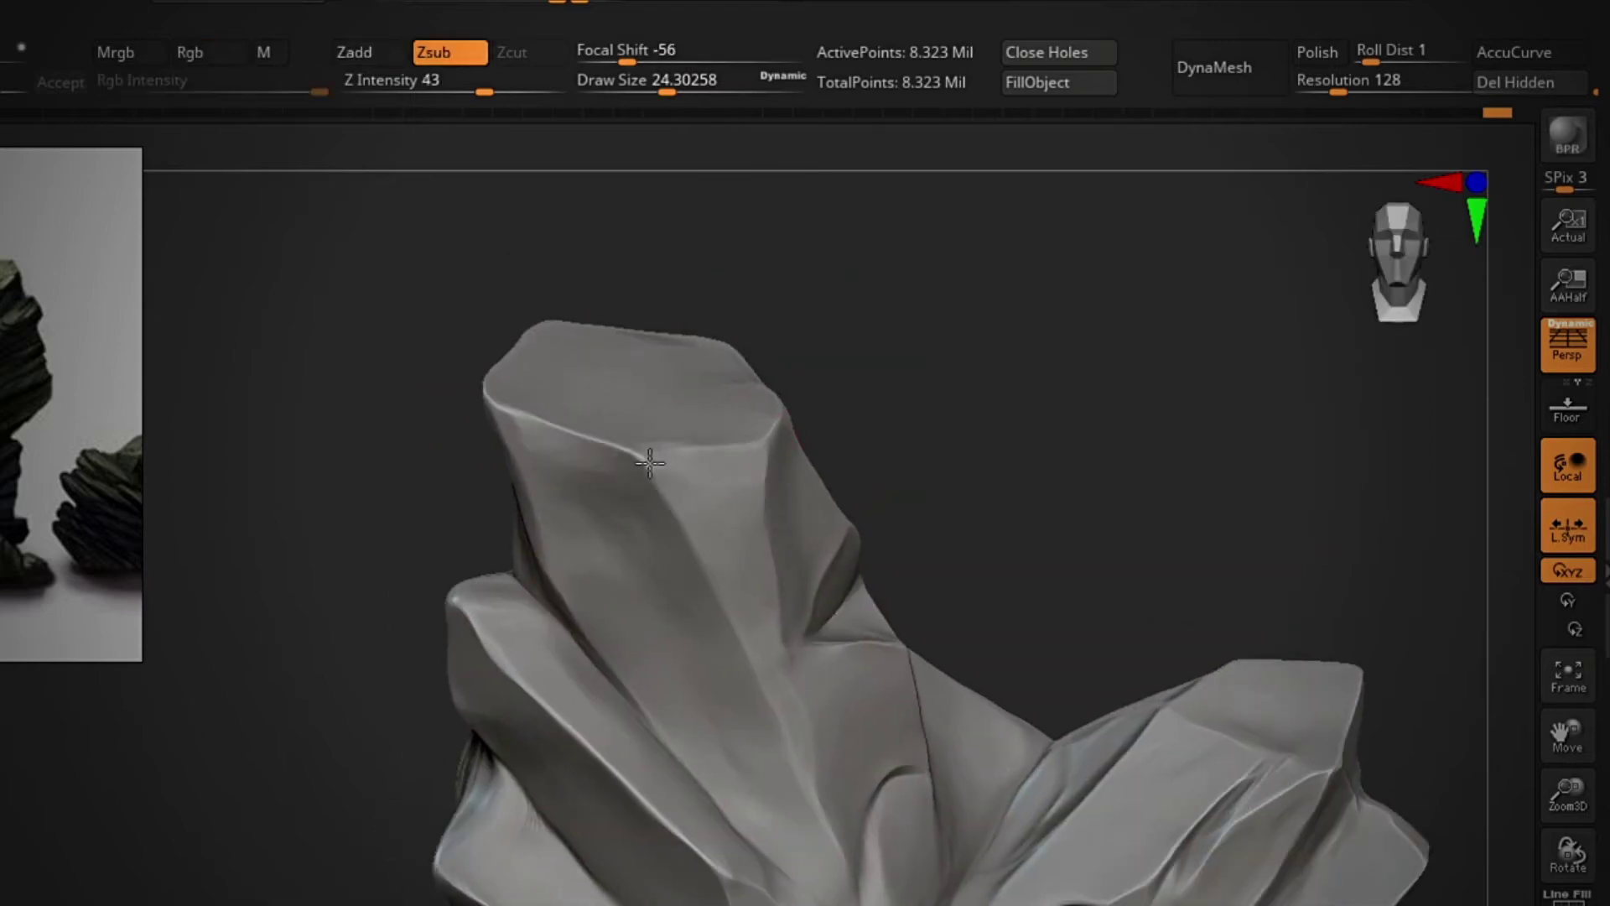
pyautogui.moveTo(964, 386); pyautogui.dragTo(929, 530)
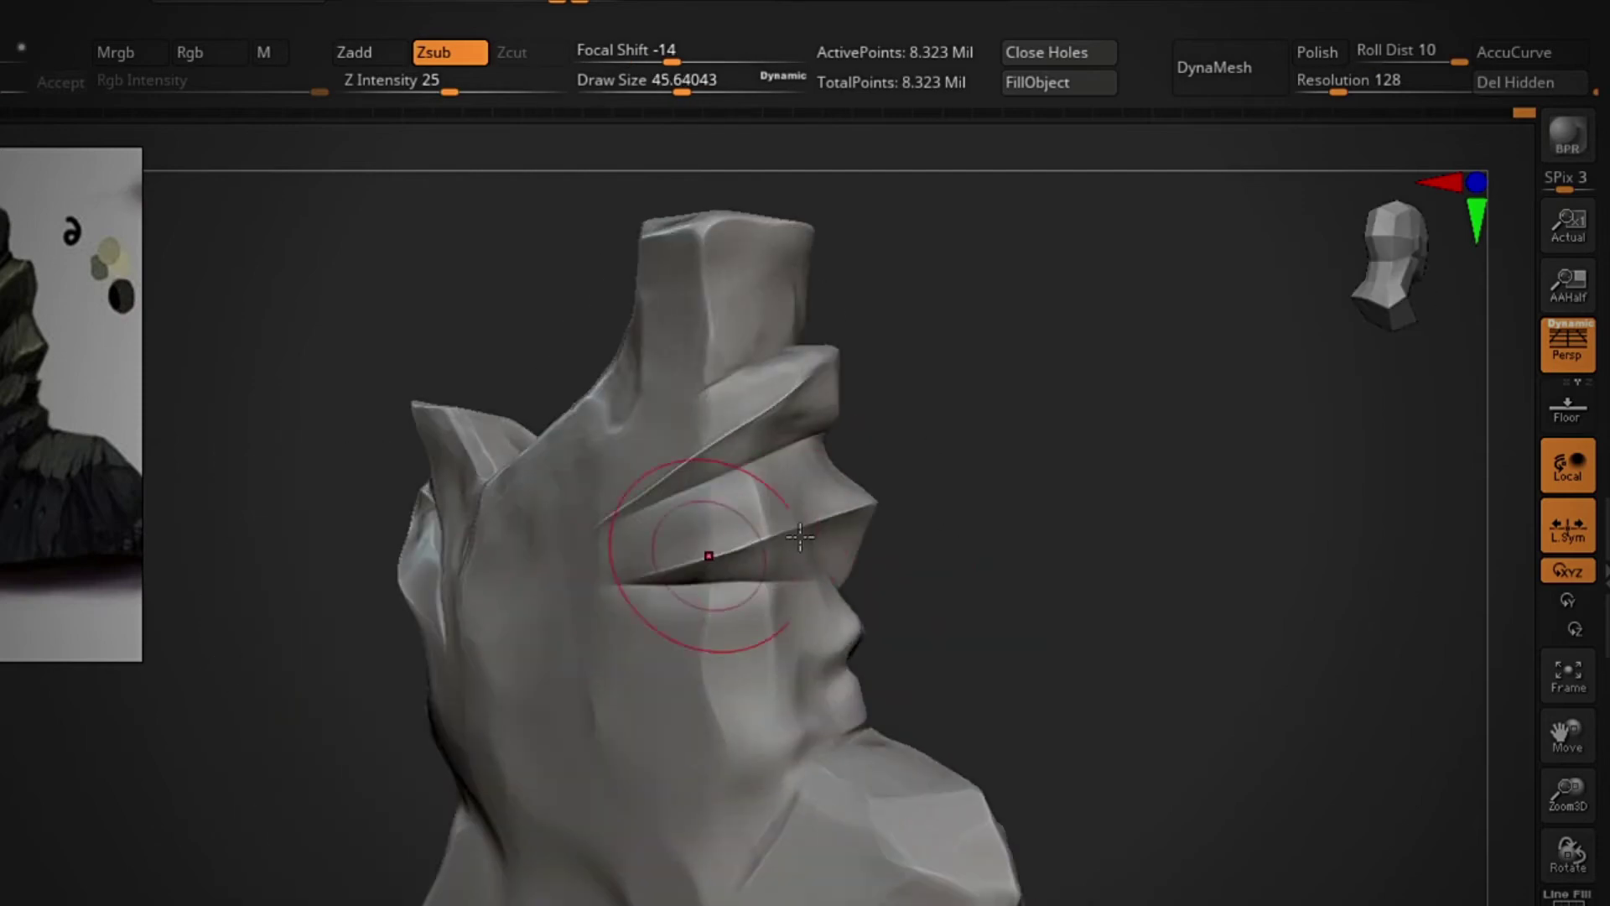
pyautogui.moveTo(799, 537)
pyautogui.mouseDown()
pyautogui.moveTo(916, 370)
pyautogui.moveTo(974, 433)
pyautogui.mouseUp()
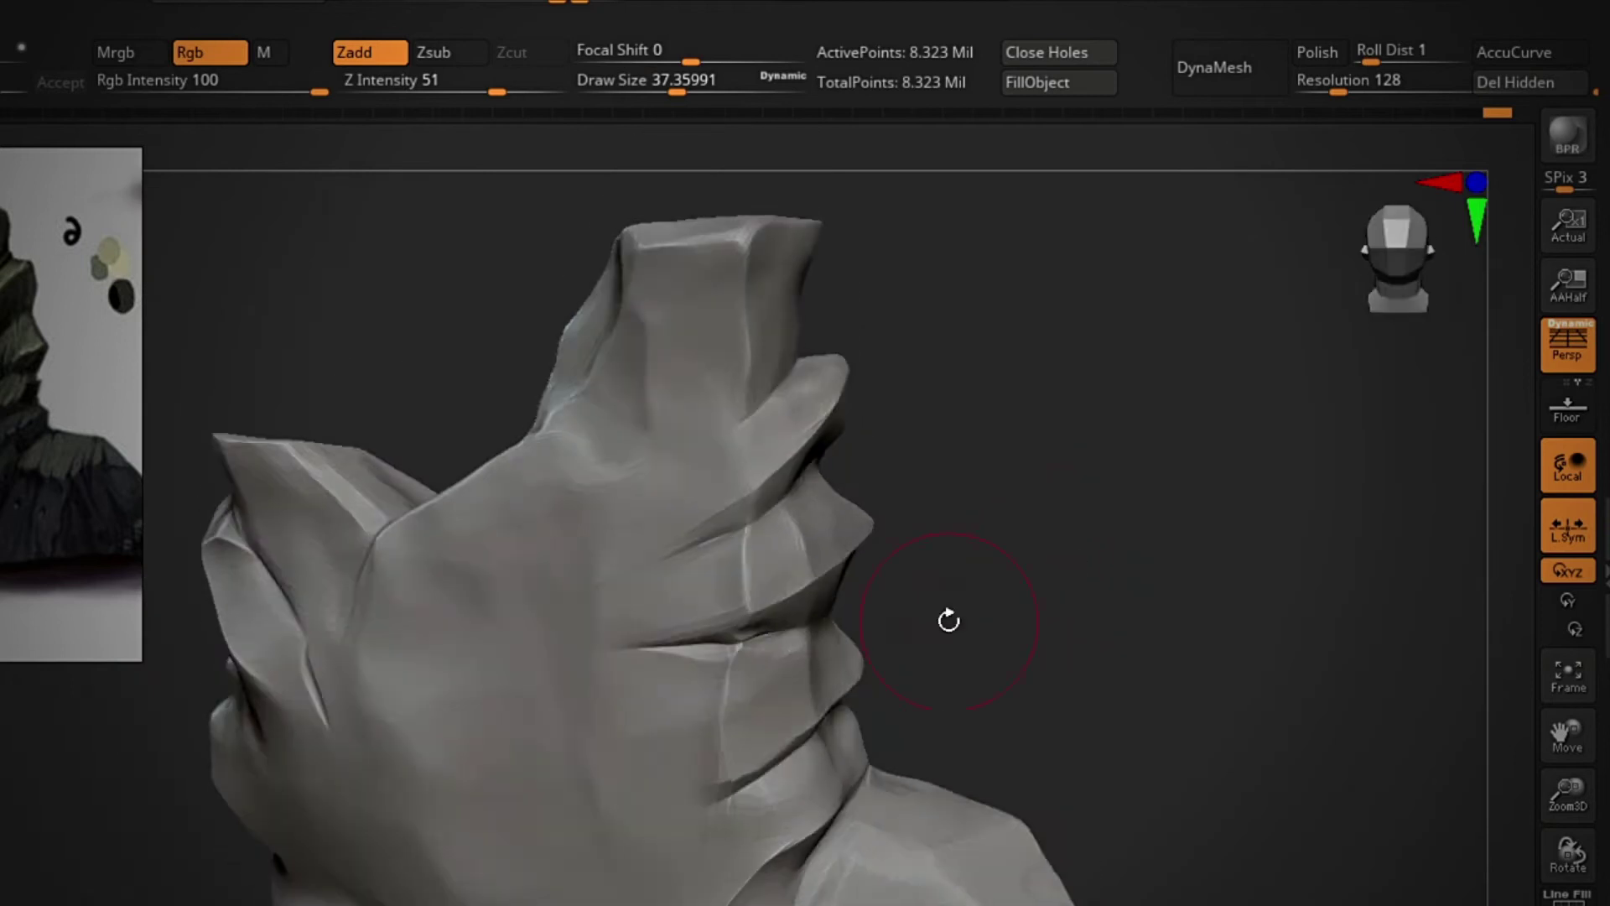
# Step: Carve facets into the rock's side and rotate to inspect its faces and column
pyautogui.moveTo(948, 620)
pyautogui.mouseDown()
pyautogui.moveTo(1128, 535)
pyautogui.moveTo(819, 484)
pyautogui.mouseUp()
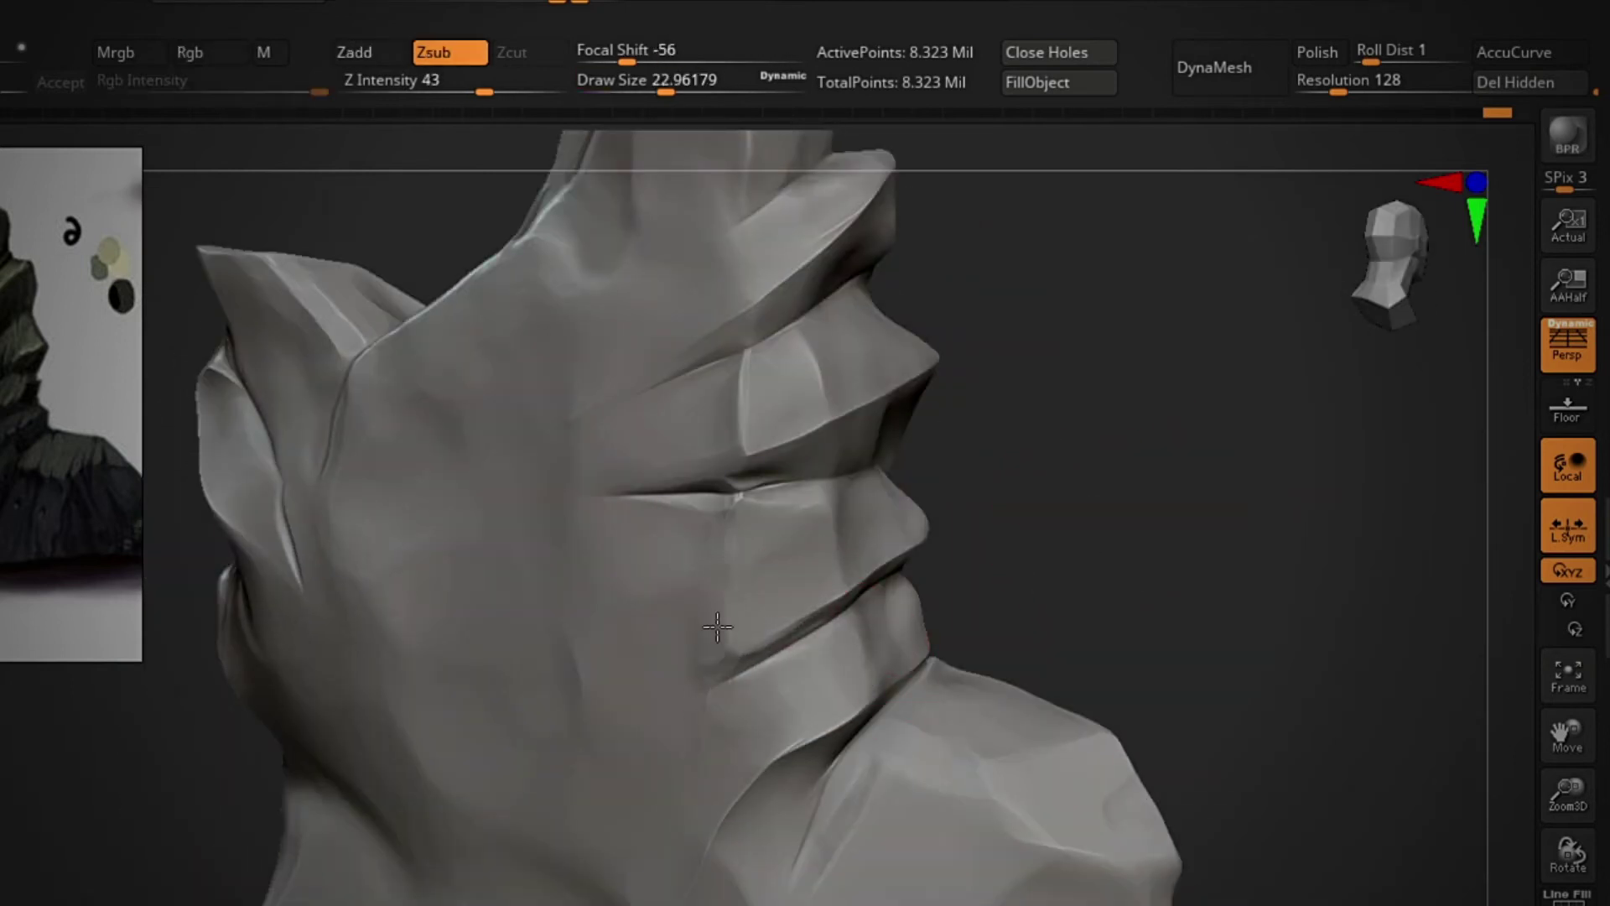
pyautogui.moveTo(1070, 500); pyautogui.dragTo(1078, 539)
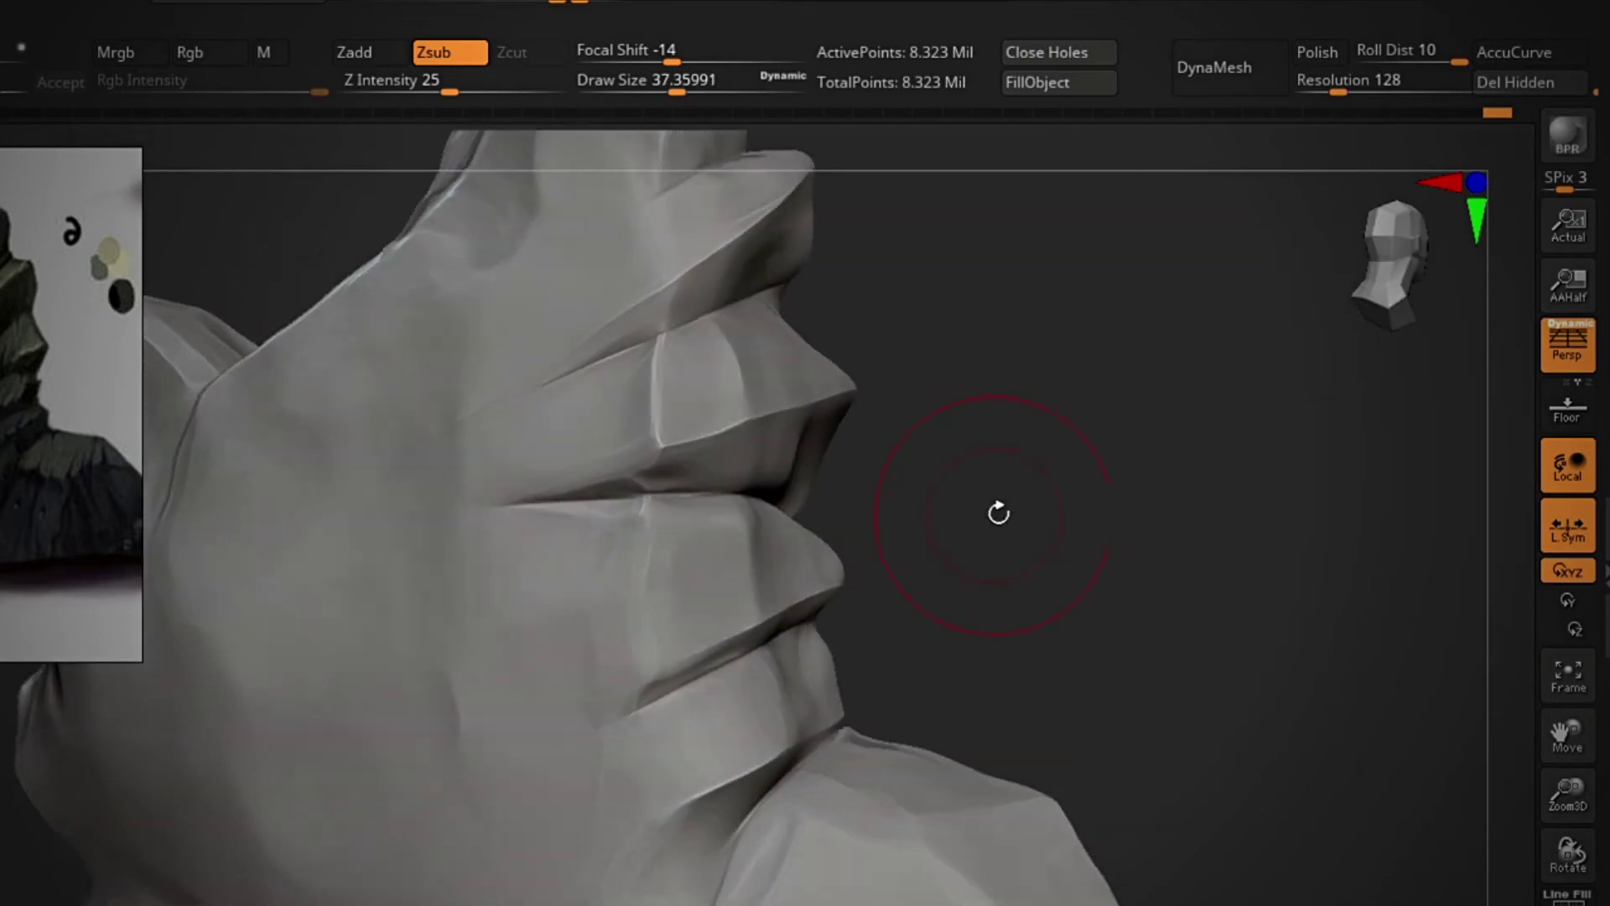
pyautogui.moveTo(996, 511); pyautogui.dragTo(484, 450)
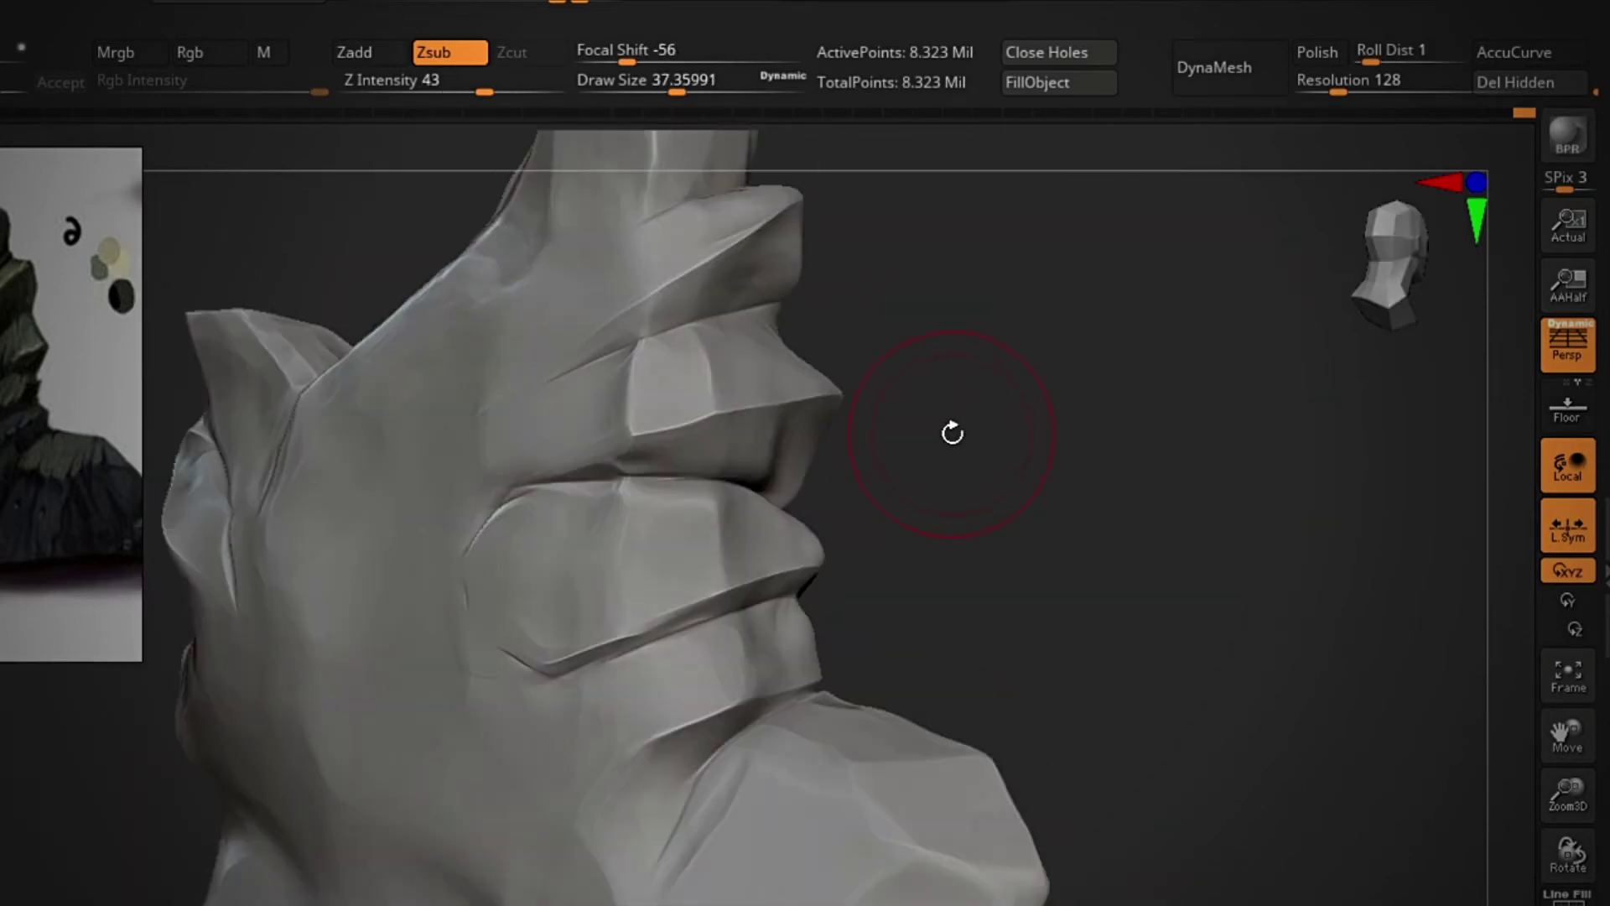
pyautogui.moveTo(953, 431)
pyautogui.mouseDown()
pyautogui.moveTo(1104, 431)
pyautogui.moveTo(1157, 410)
pyautogui.mouseUp()
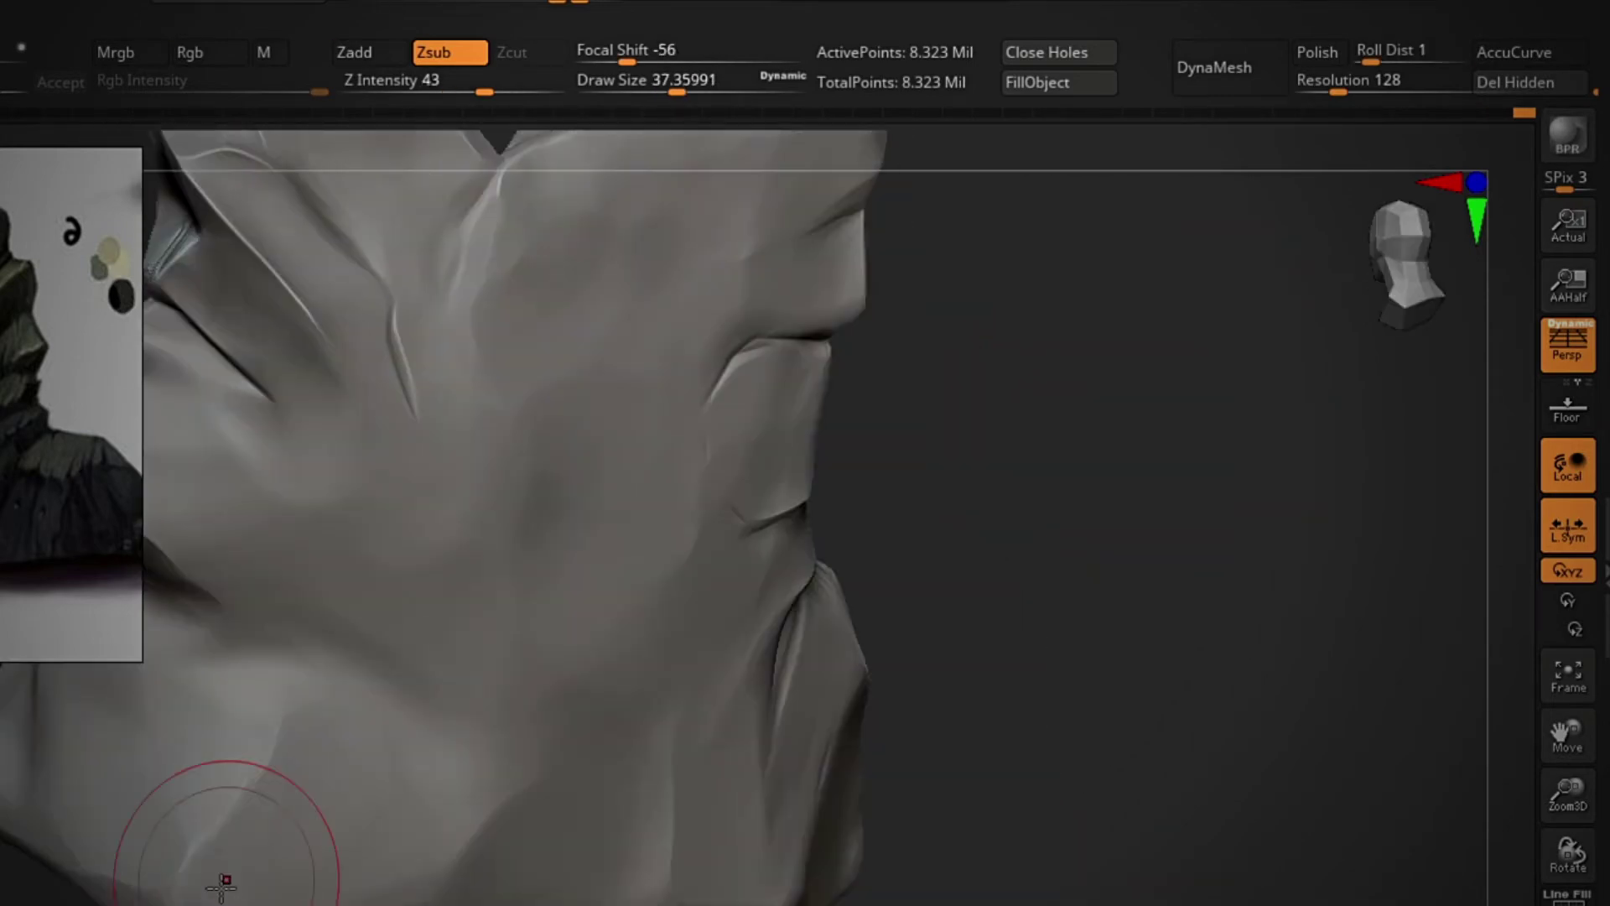
pyautogui.moveTo(225, 881)
pyautogui.mouseDown()
pyautogui.moveTo(554, 889)
pyautogui.moveTo(1035, 629)
pyautogui.moveTo(959, 470)
pyautogui.moveTo(791, 392)
pyautogui.moveTo(686, 852)
pyautogui.mouseUp()
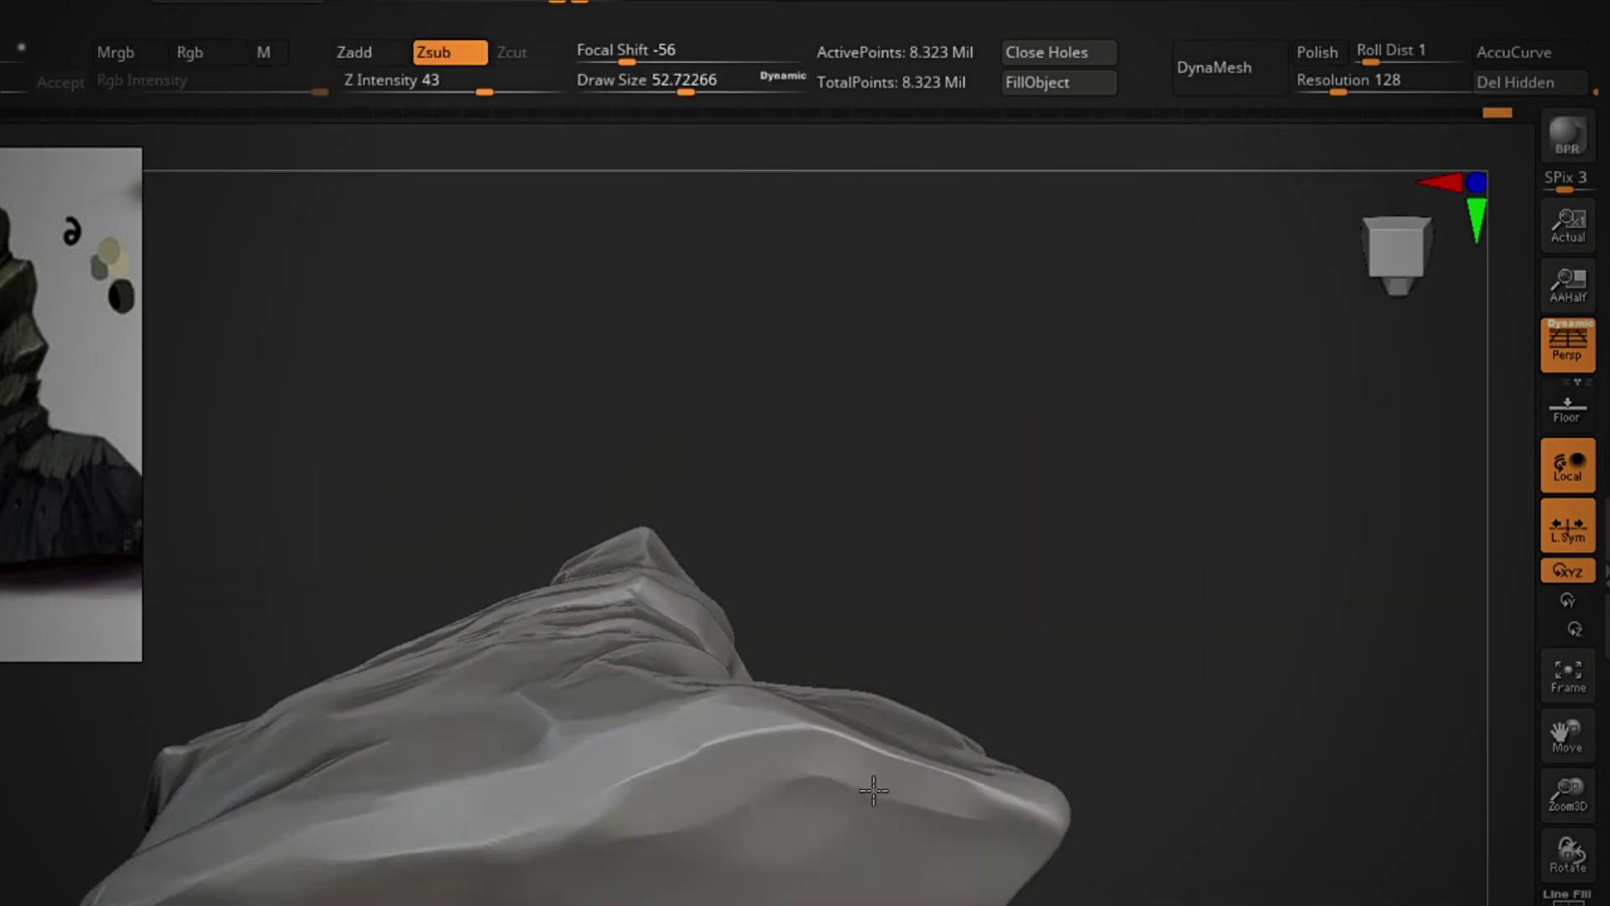
pyautogui.moveTo(521, 736); pyautogui.dragTo(674, 673)
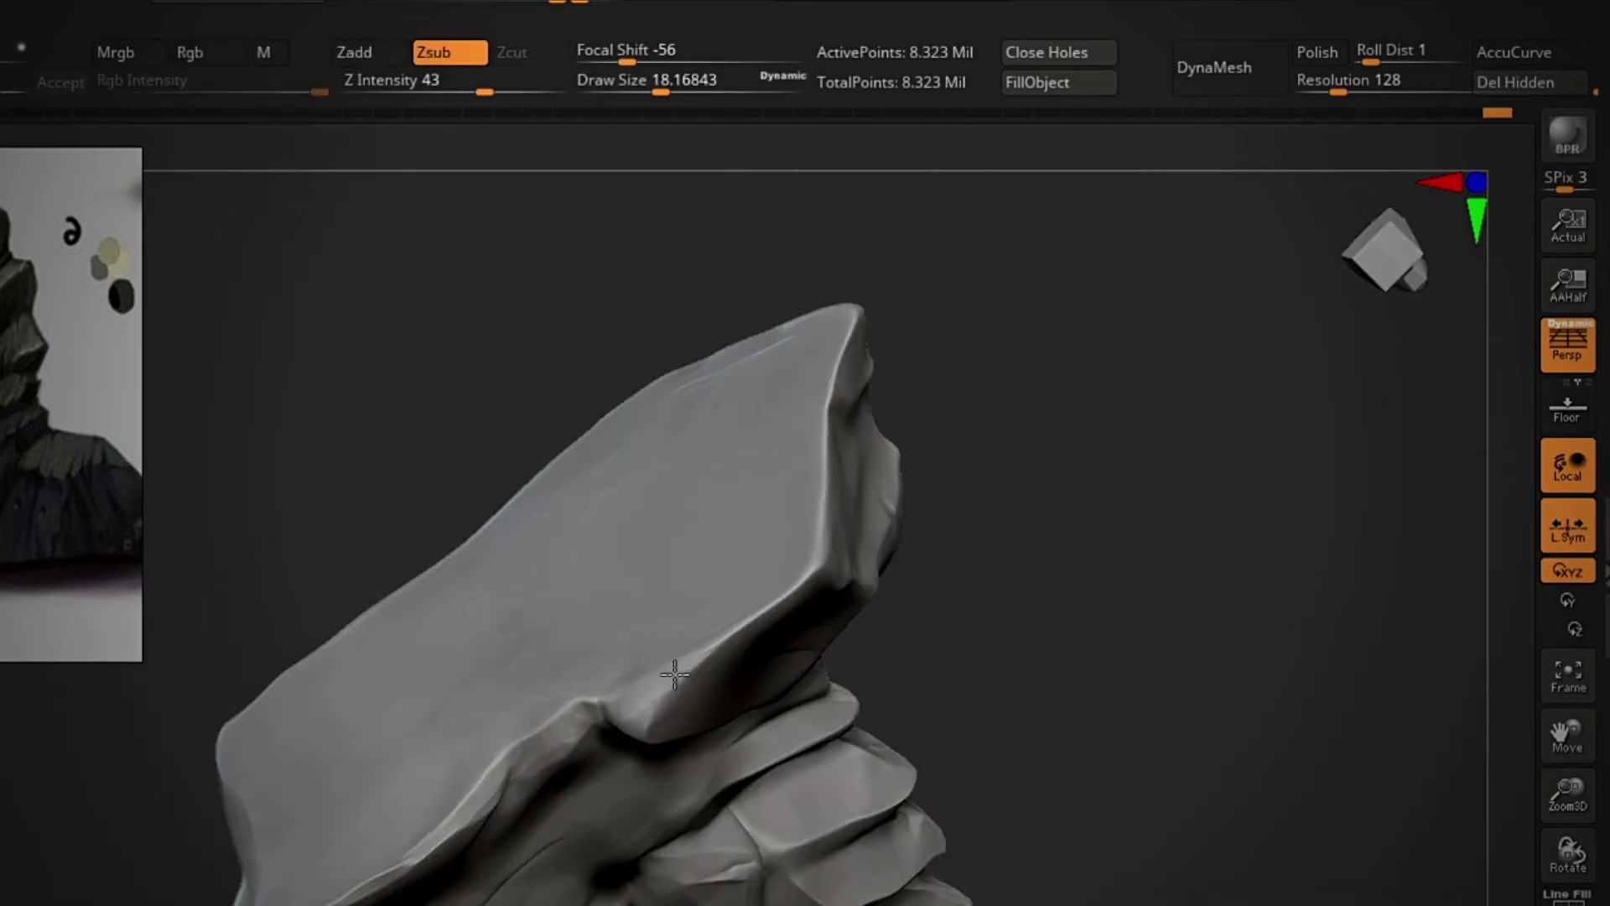
pyautogui.moveTo(674, 581)
pyautogui.mouseDown()
pyautogui.moveTo(852, 651)
pyautogui.moveTo(898, 688)
pyautogui.moveTo(1330, 675)
pyautogui.moveTo(890, 438)
pyautogui.moveTo(1115, 359)
pyautogui.moveTo(525, 618)
pyautogui.moveTo(344, 776)
pyautogui.moveTo(255, 694)
pyautogui.mouseUp()
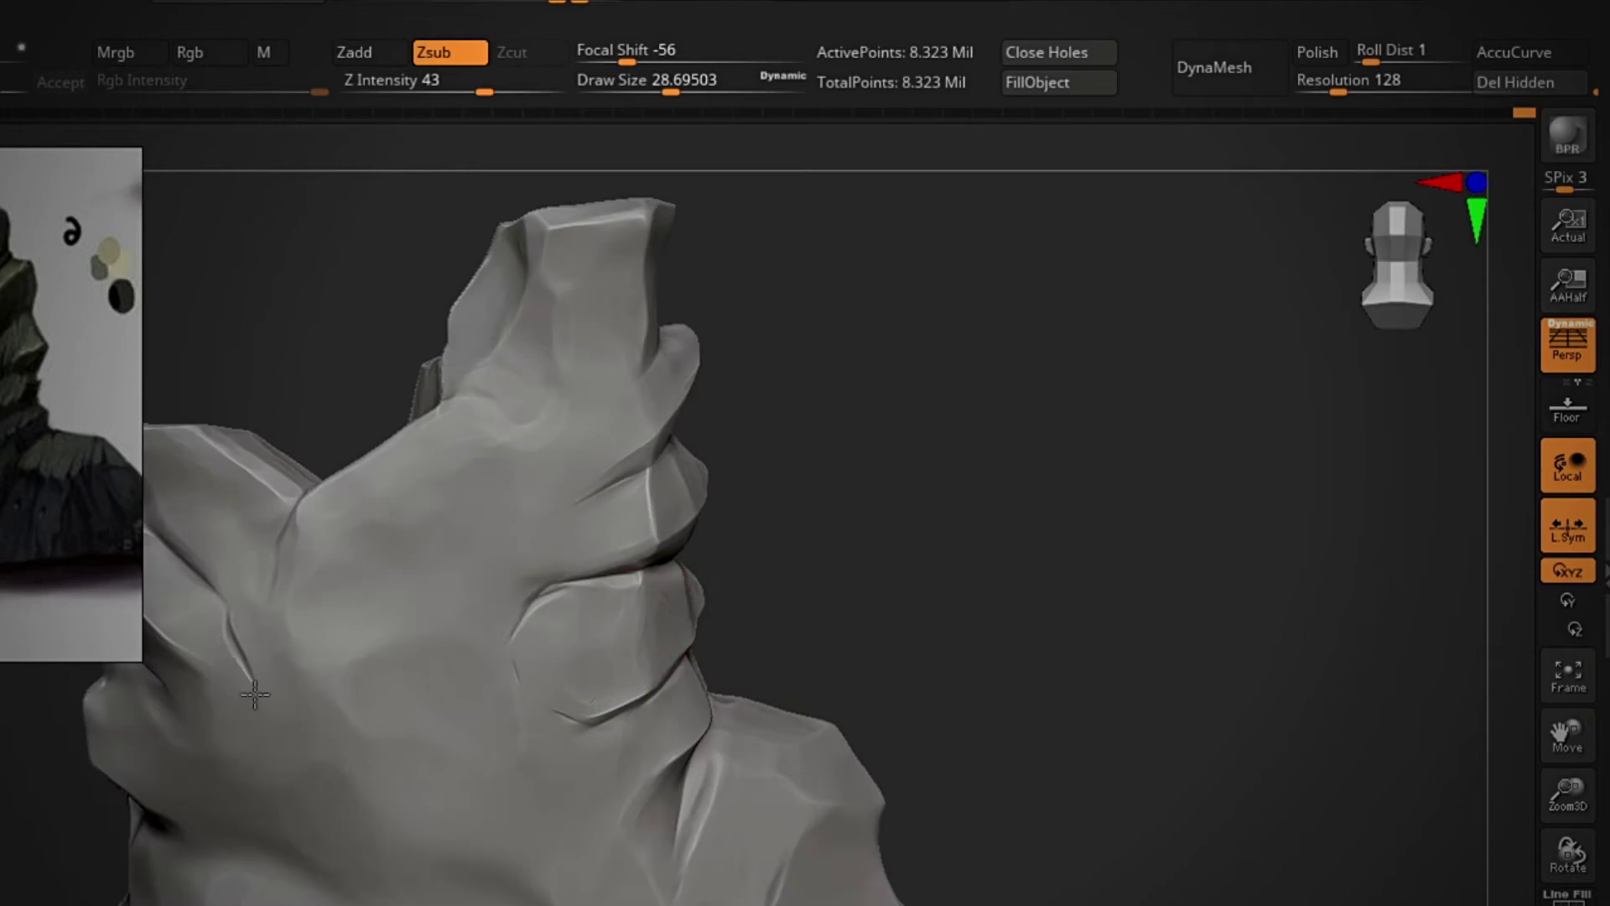
pyautogui.moveTo(612, 629); pyautogui.dragTo(1102, 446)
# Step: Turn the rock to its other sides and review the enlarged sculpt up close
pyautogui.moveTo(484, 793)
pyautogui.mouseDown()
pyautogui.moveTo(1179, 377)
pyautogui.moveTo(360, 863)
pyautogui.mouseUp()
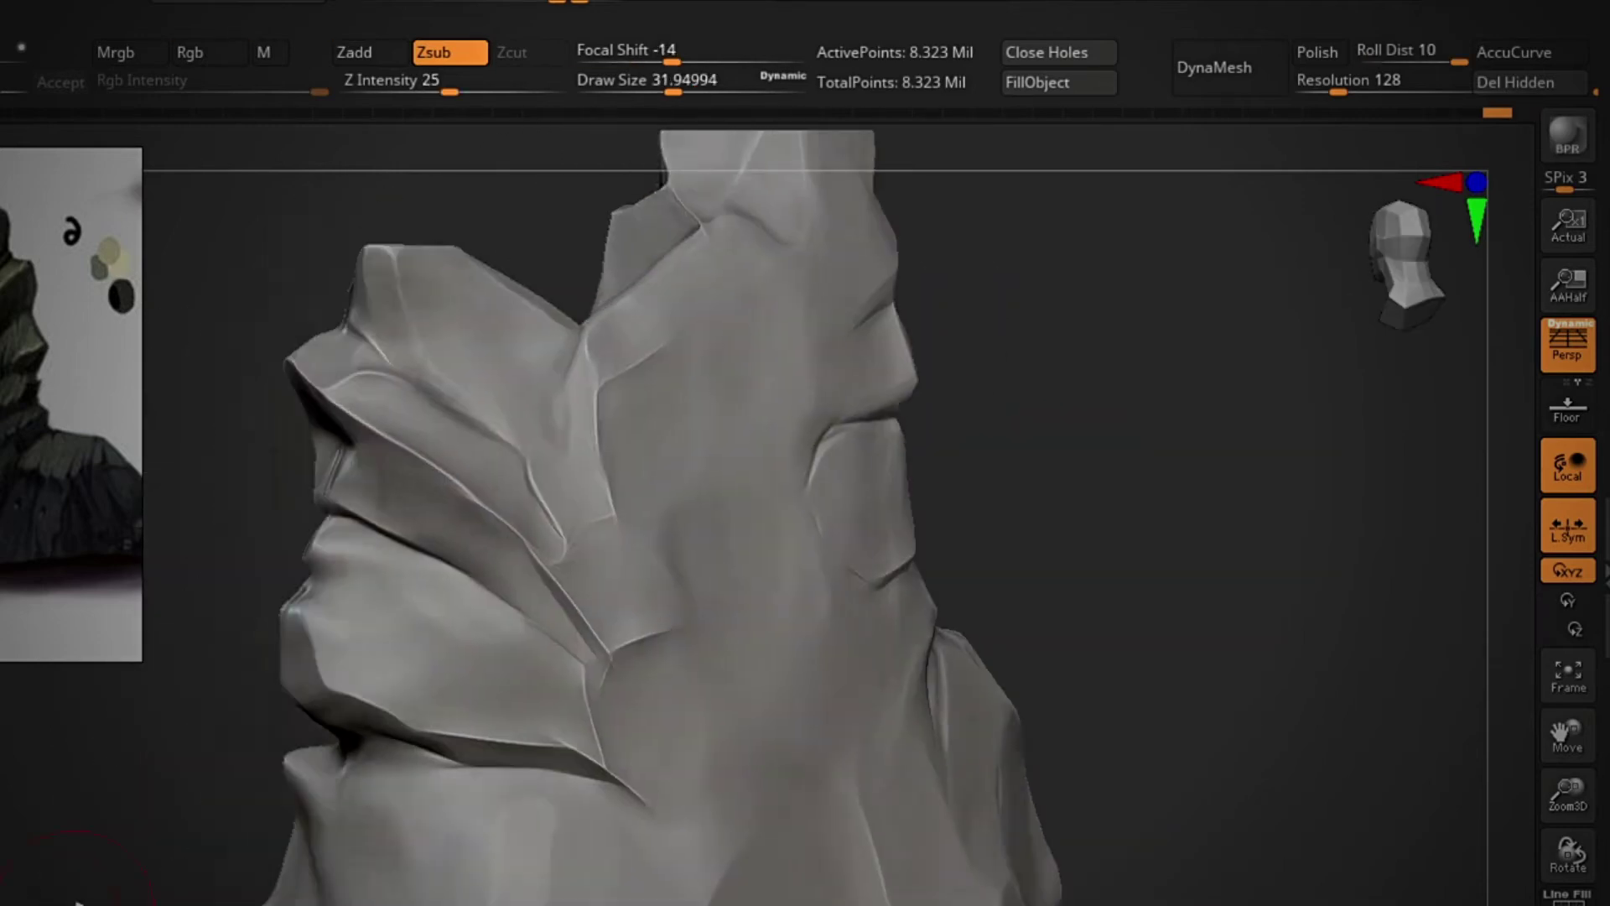
pyautogui.moveTo(75, 902); pyautogui.dragTo(457, 486)
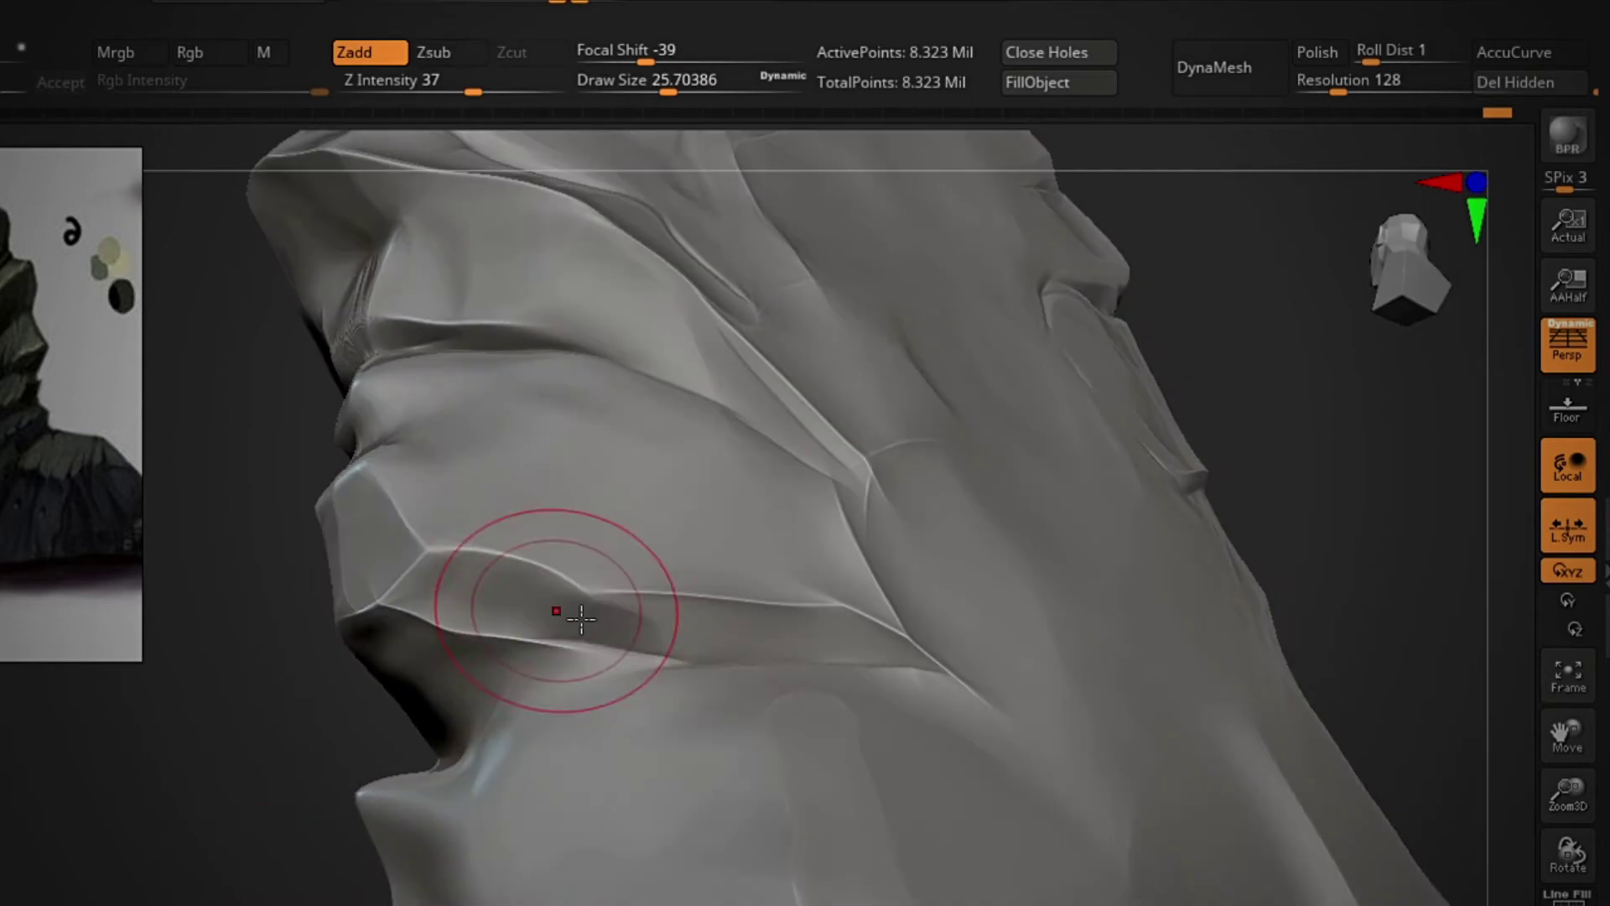
pyautogui.moveTo(532, 611)
pyautogui.mouseDown()
pyautogui.moveTo(198, 789)
pyautogui.moveTo(460, 635)
pyautogui.moveTo(1160, 489)
pyautogui.mouseUp()
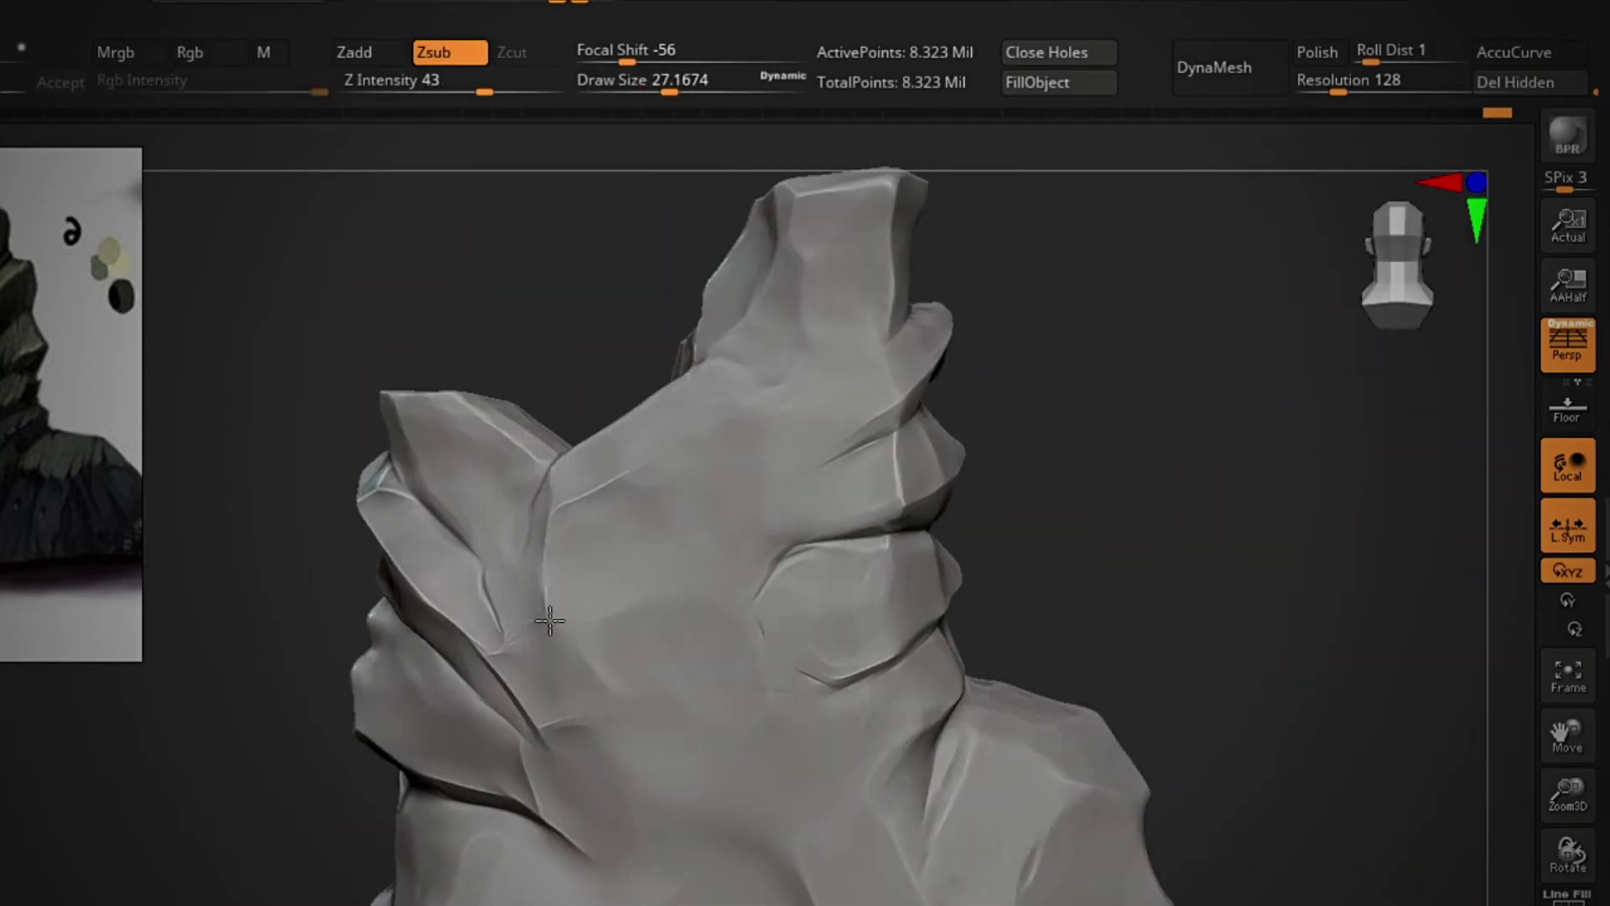
pyautogui.moveTo(539, 532)
pyautogui.mouseDown()
pyautogui.moveTo(427, 696)
pyautogui.moveTo(675, 672)
pyautogui.moveTo(1211, 532)
pyautogui.mouseUp()
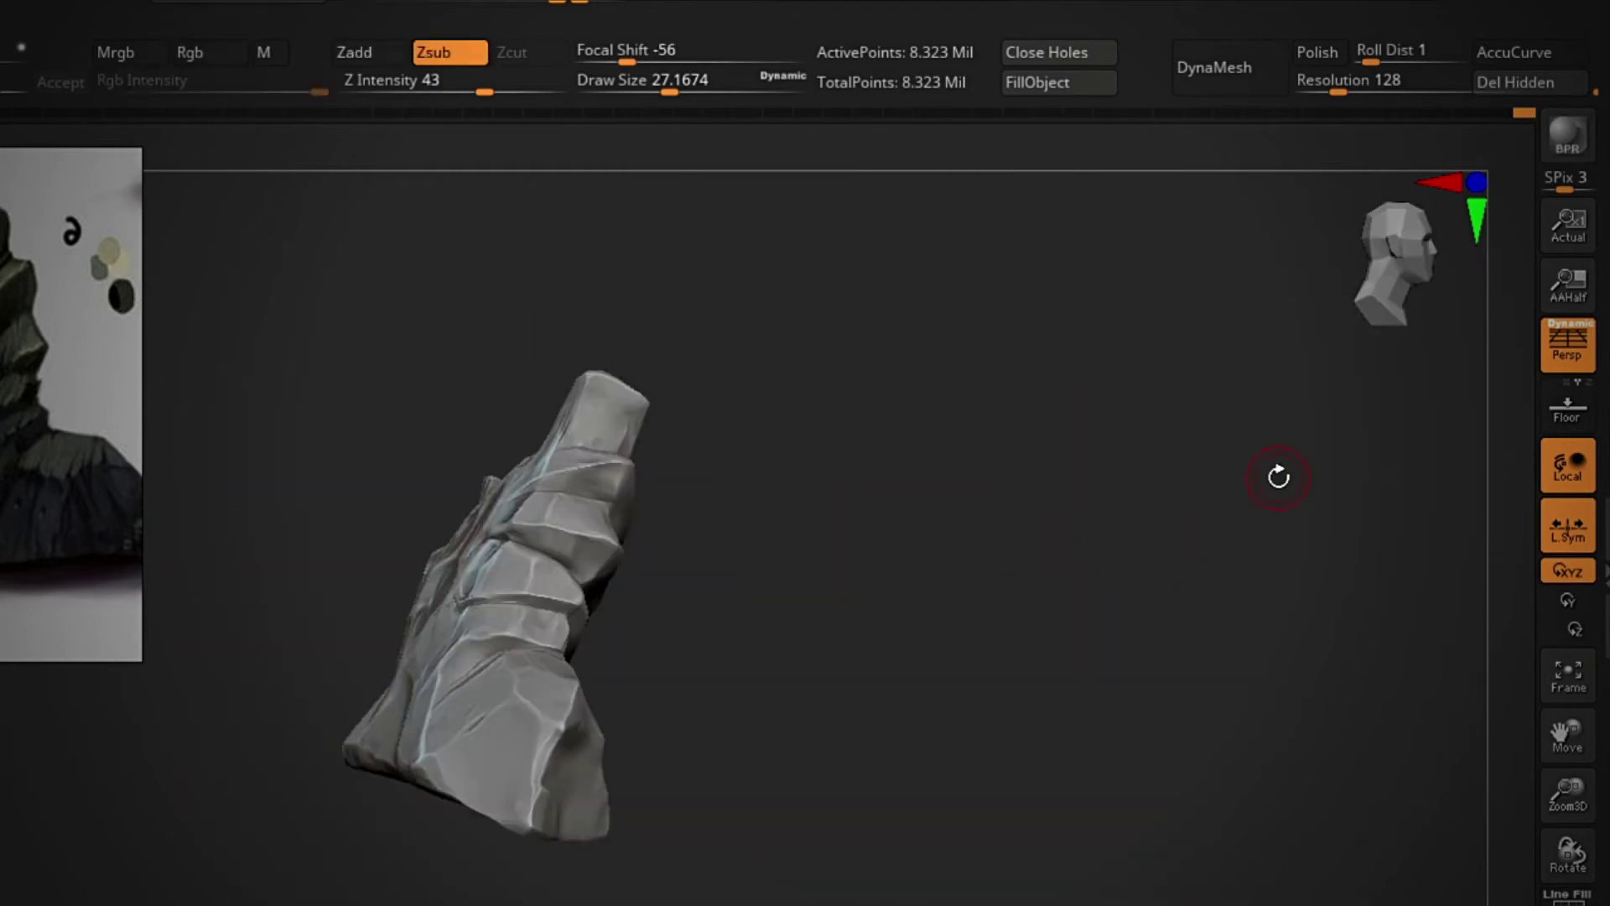
pyautogui.moveTo(860, 675)
pyautogui.mouseDown()
pyautogui.moveTo(1229, 647)
pyautogui.moveTo(988, 632)
pyautogui.moveTo(212, 501)
pyautogui.moveTo(972, 490)
pyautogui.mouseUp()
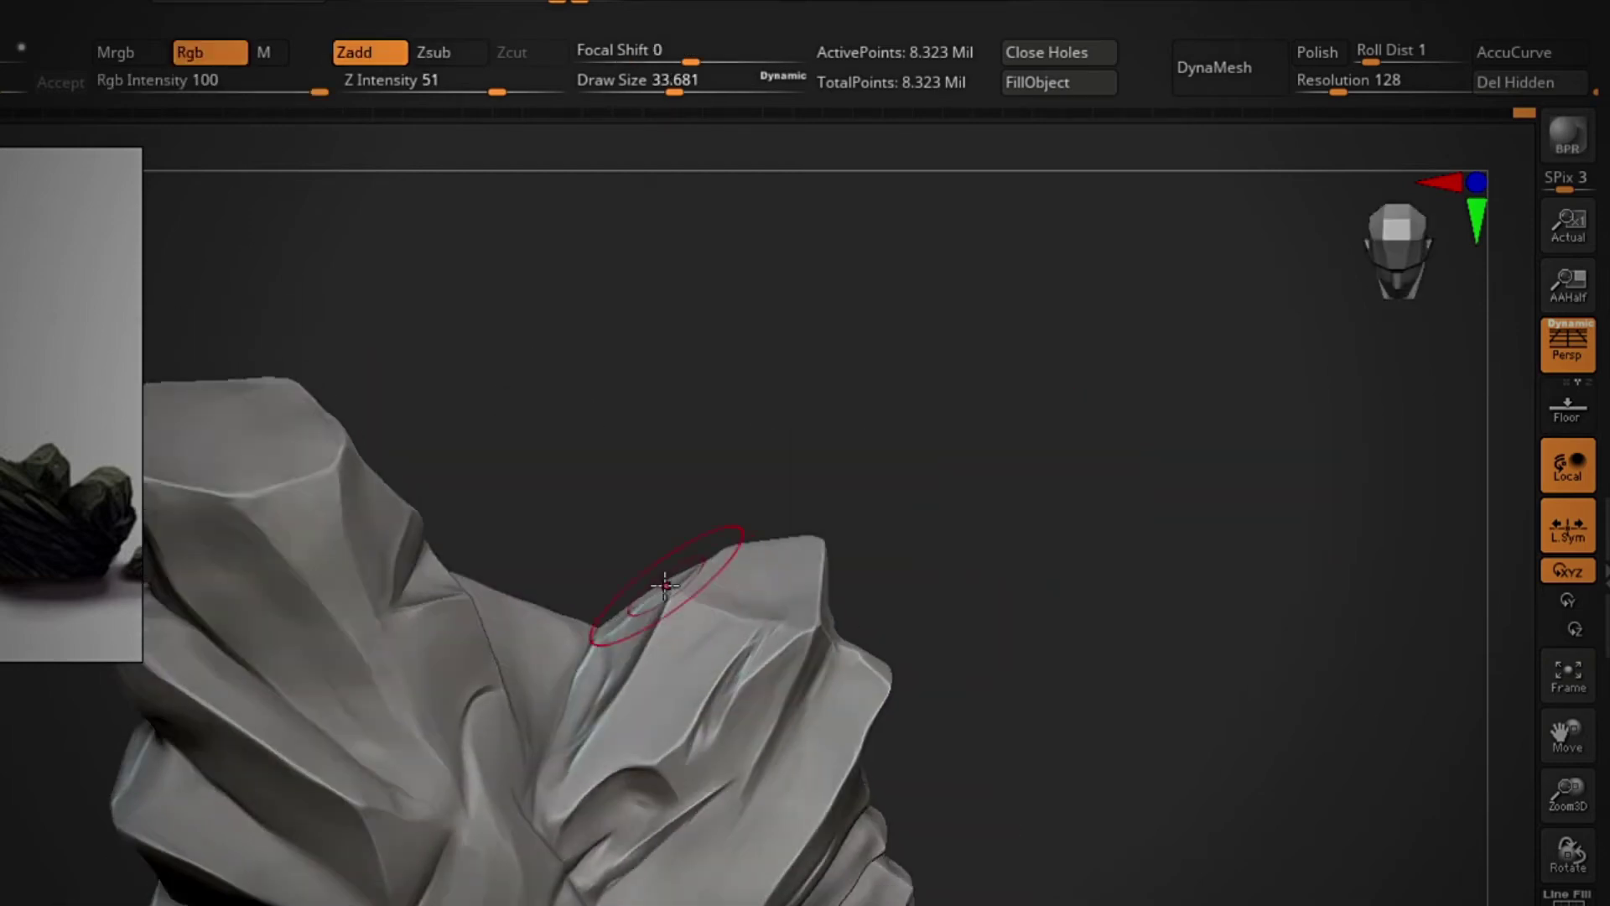
pyautogui.moveTo(663, 570)
pyautogui.mouseDown()
pyautogui.moveTo(730, 509)
pyautogui.moveTo(935, 611)
pyautogui.moveTo(942, 557)
pyautogui.moveTo(1132, 550)
pyautogui.mouseUp()
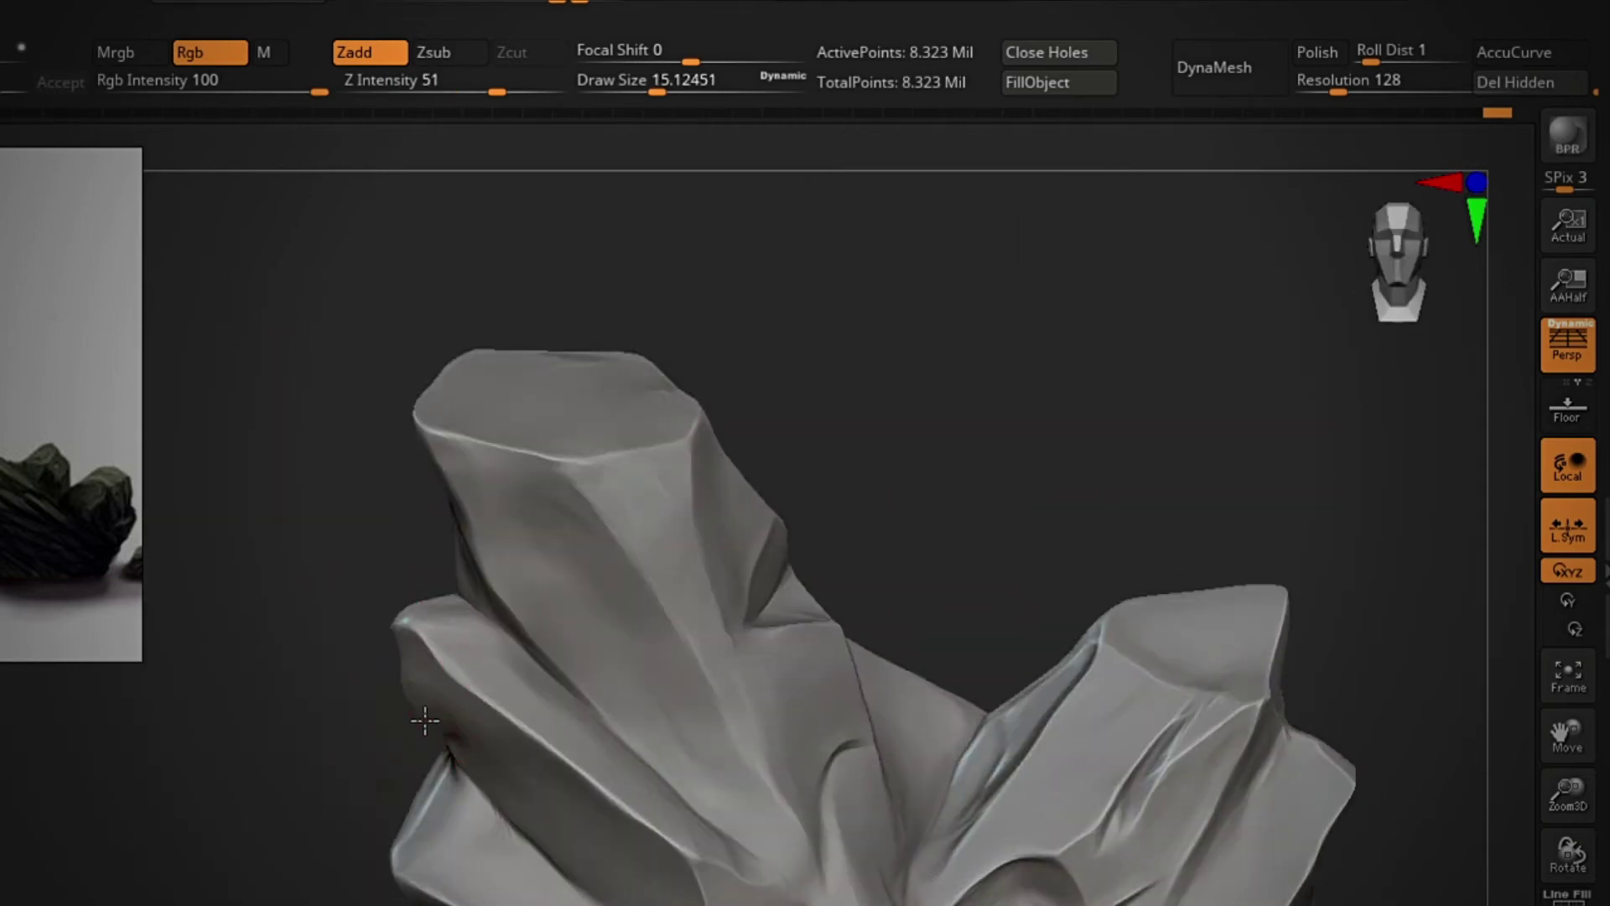
pyautogui.moveTo(424, 722)
pyautogui.mouseDown()
pyautogui.moveTo(873, 445)
pyautogui.moveTo(593, 438)
pyautogui.moveTo(744, 279)
pyautogui.mouseUp()
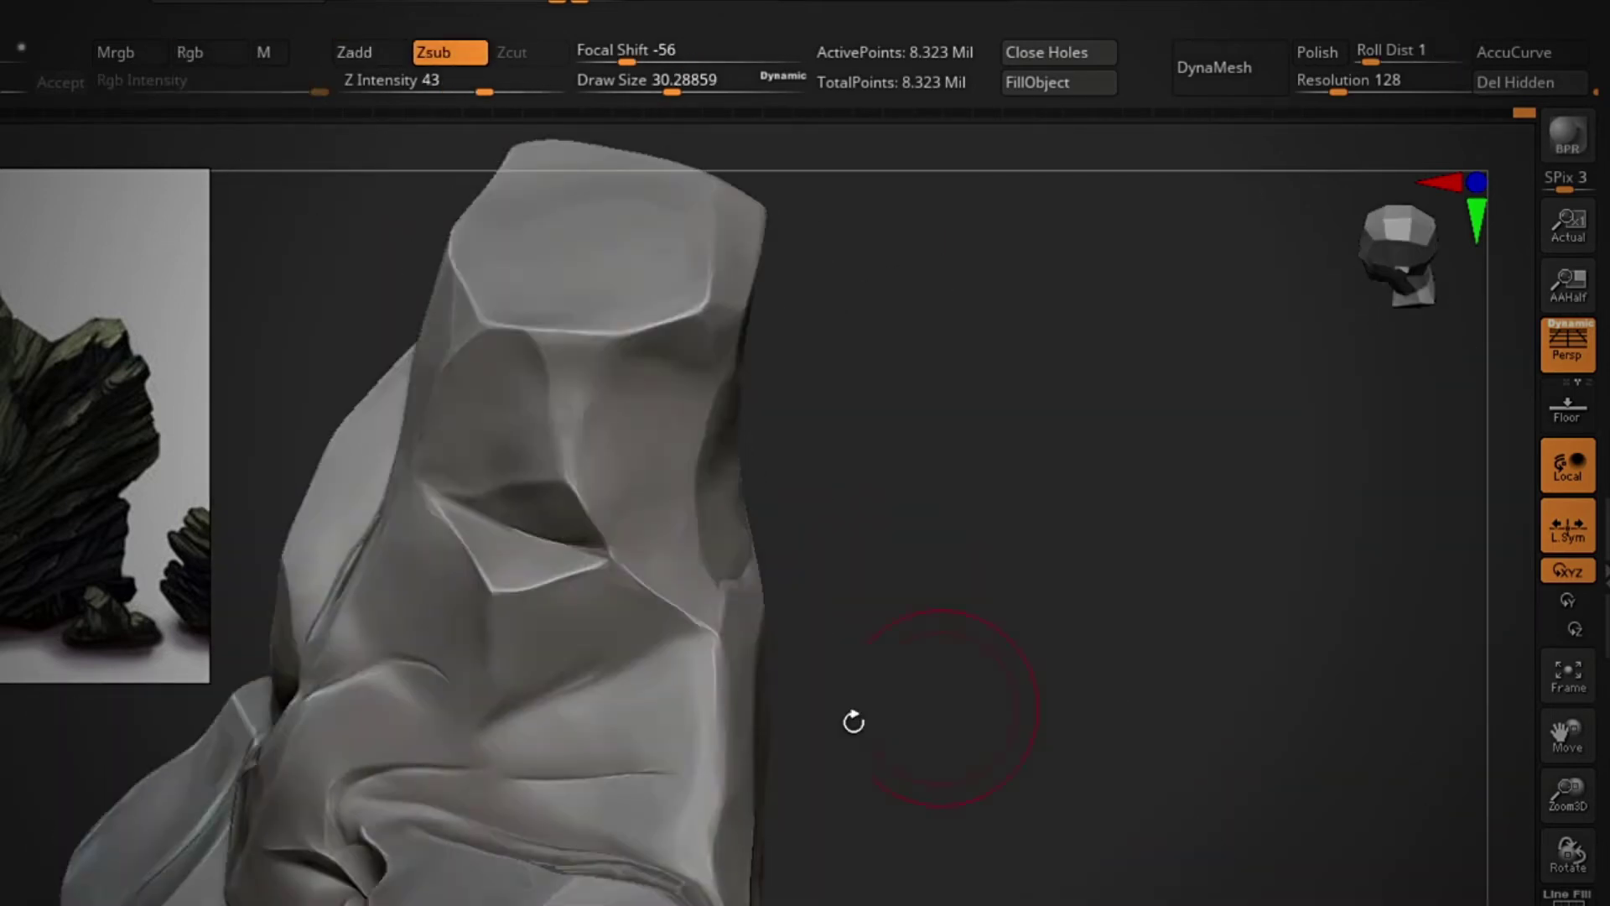
# Step: Rotate and zoom around the rock column, tilting down to review the peaks
pyautogui.moveTo(853, 721)
pyautogui.mouseDown()
pyautogui.moveTo(657, 651)
pyautogui.moveTo(564, 783)
pyautogui.mouseUp()
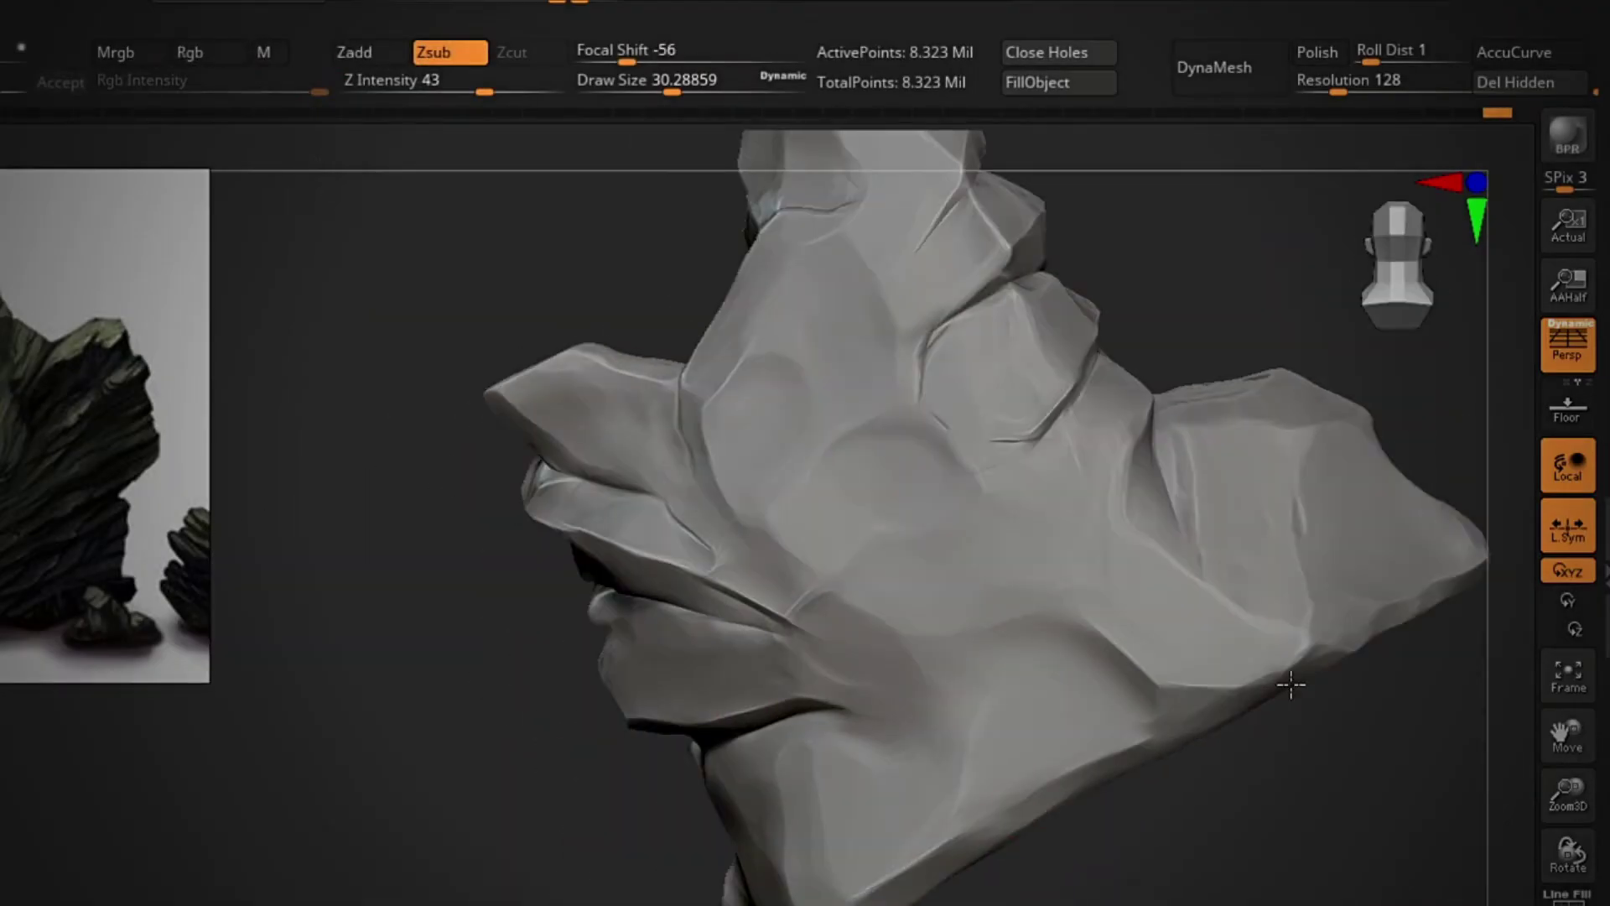
pyautogui.moveTo(1287, 684)
pyautogui.mouseDown()
pyautogui.moveTo(1135, 557)
pyautogui.moveTo(1040, 535)
pyautogui.mouseUp()
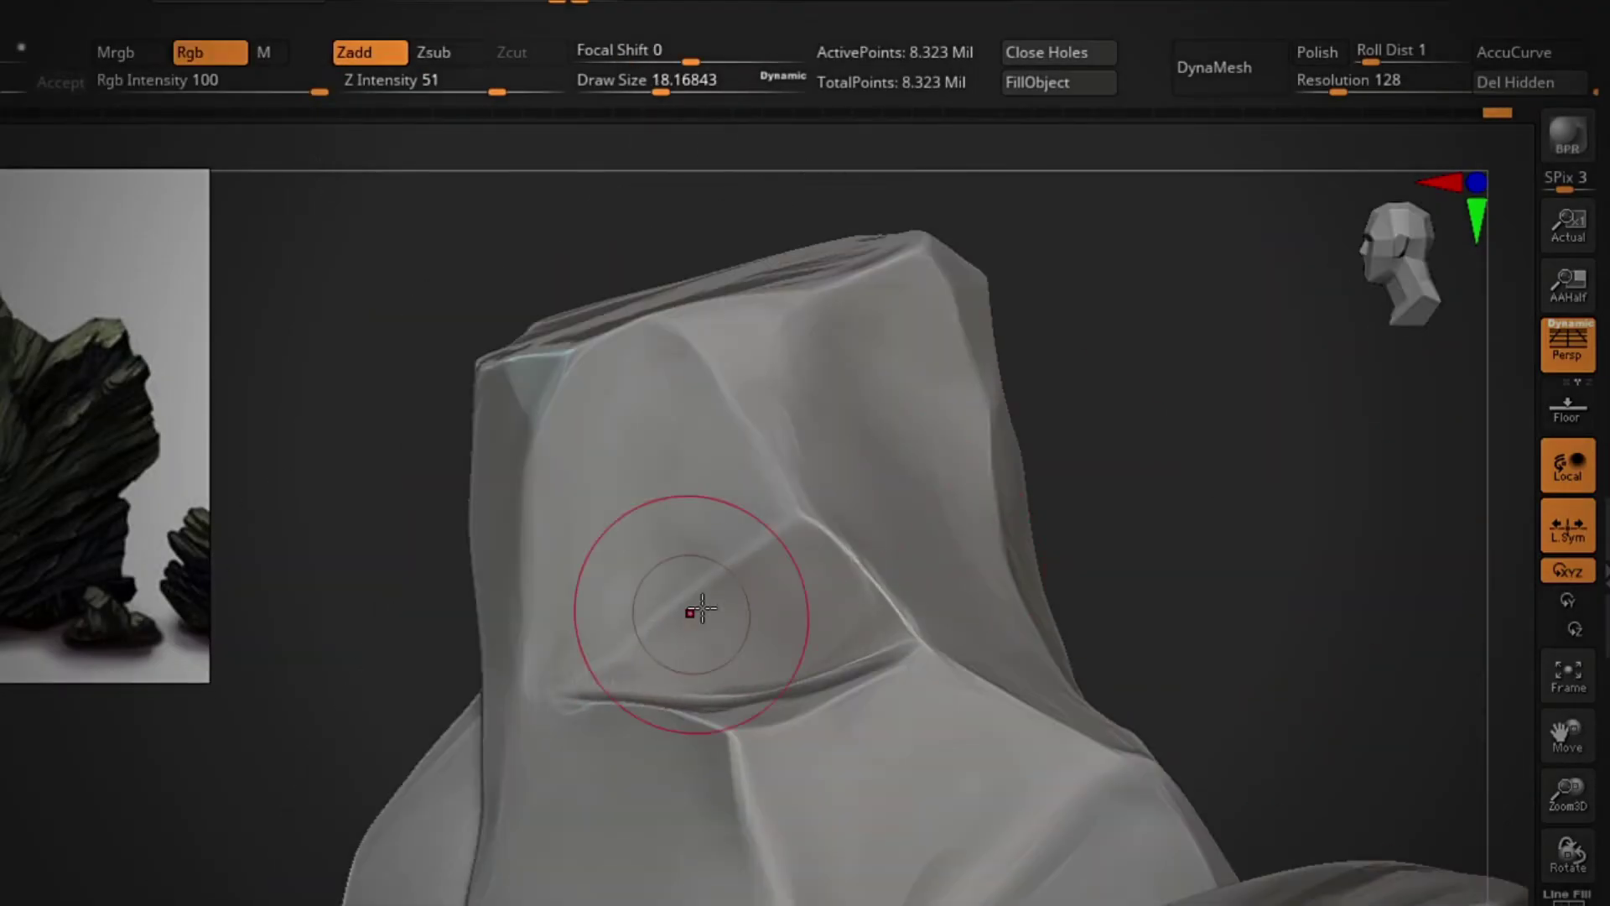
pyautogui.moveTo(694, 611)
pyautogui.mouseDown()
pyautogui.moveTo(701, 399)
pyautogui.moveTo(977, 406)
pyautogui.moveTo(773, 412)
pyautogui.moveTo(935, 402)
pyautogui.moveTo(1196, 456)
pyautogui.moveTo(1137, 544)
pyautogui.mouseUp()
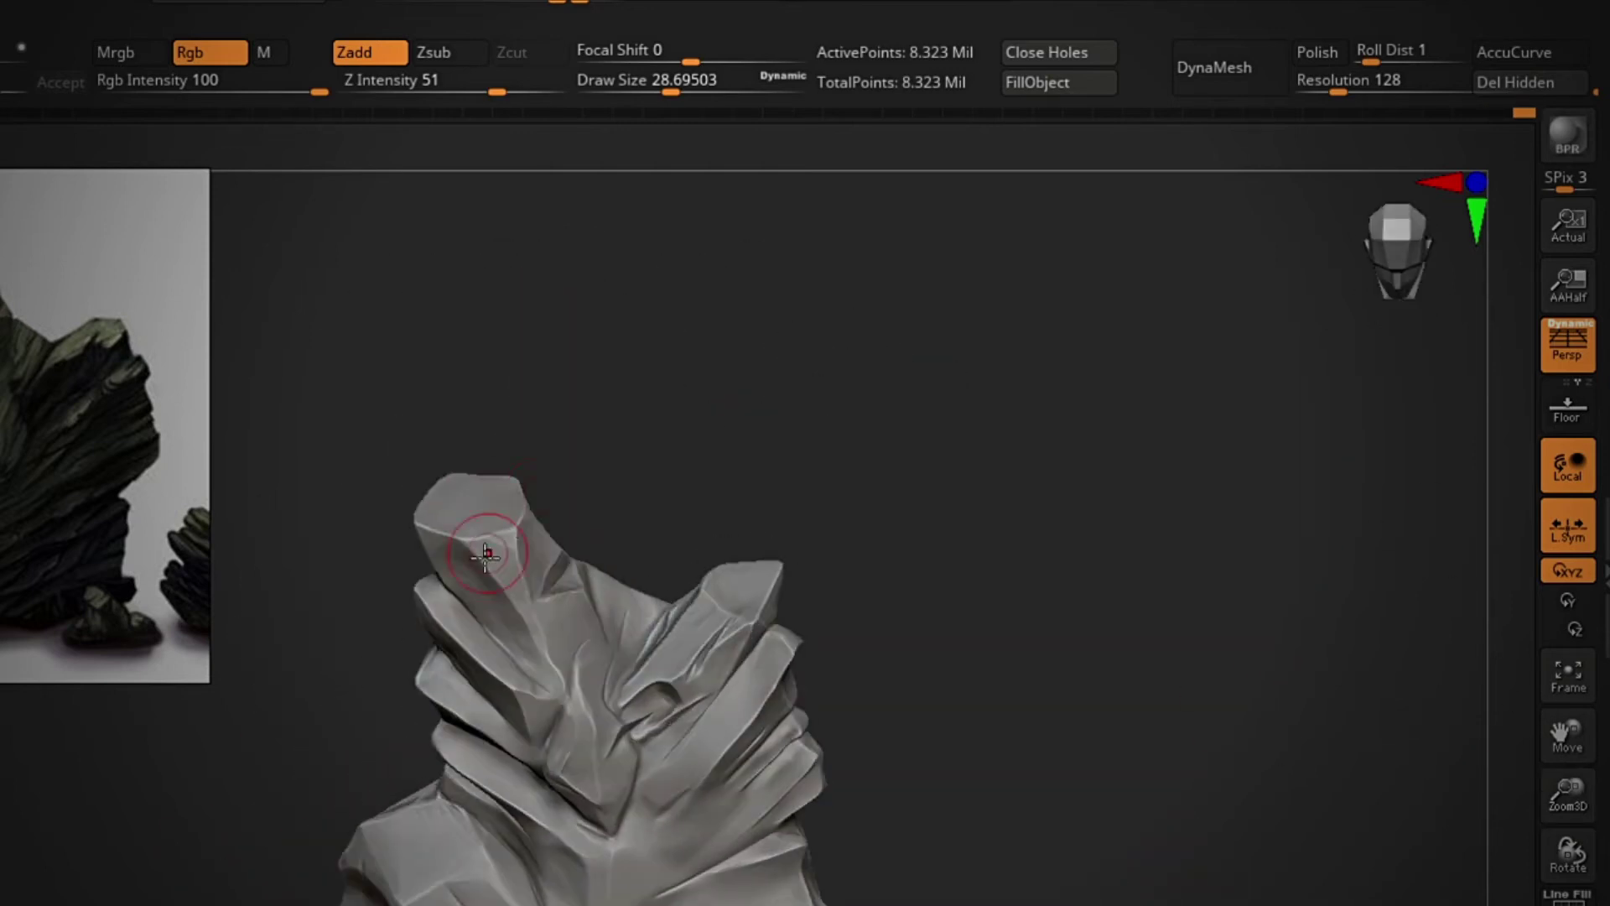
pyautogui.moveTo(1089, 505); pyautogui.dragTo(767, 409)
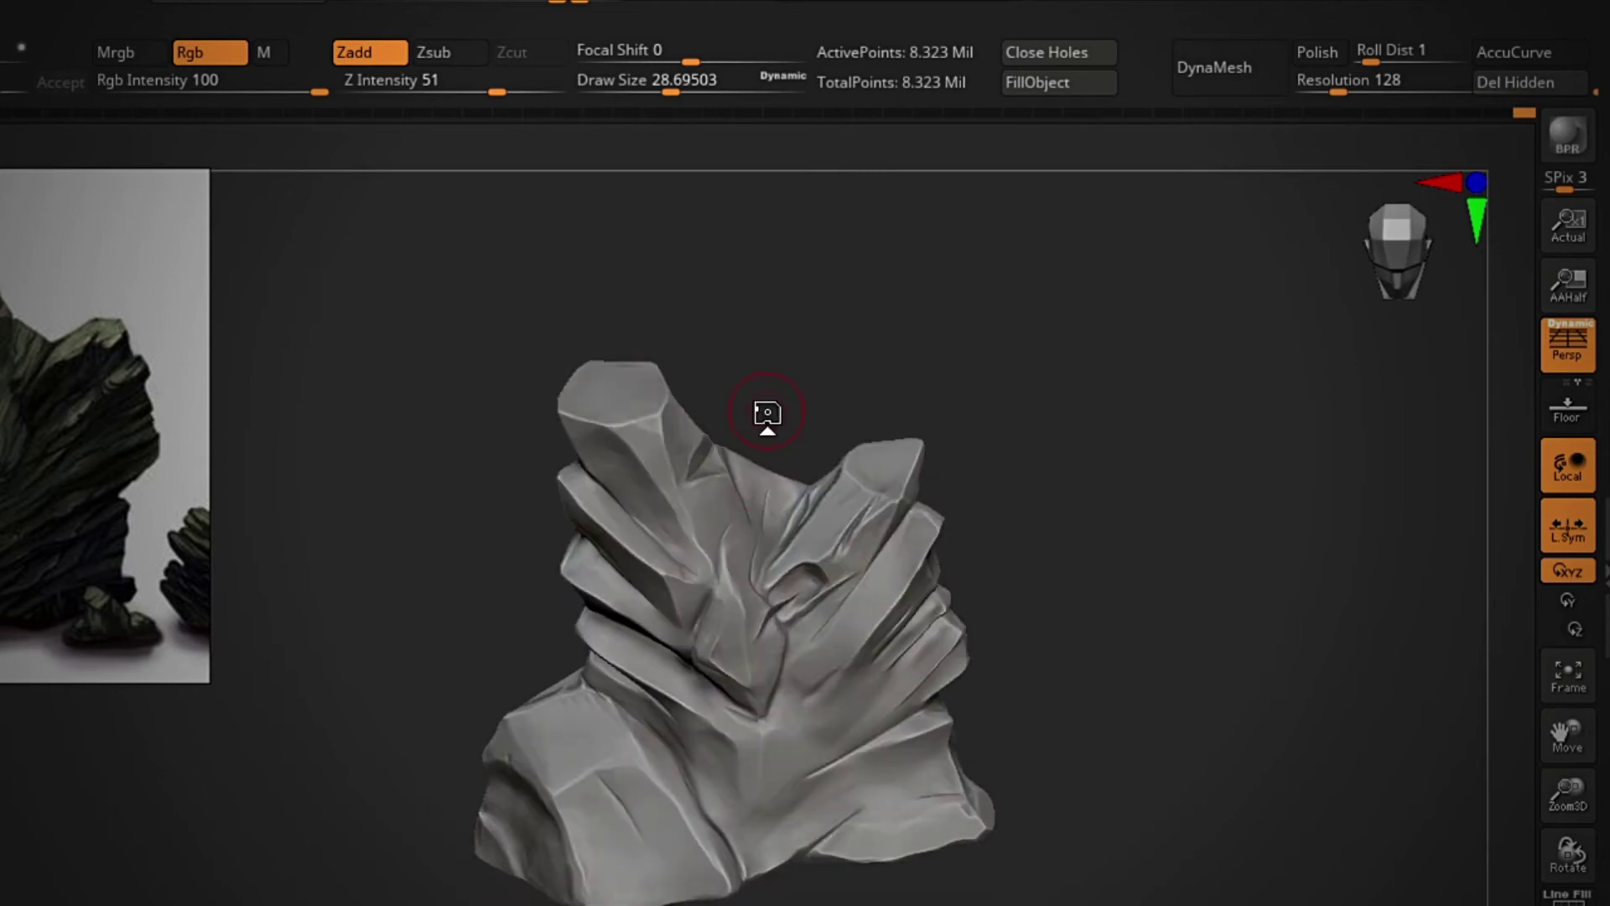
pyautogui.moveTo(846, 470); pyautogui.dragTo(835, 469)
pyautogui.moveTo(922, 293)
pyautogui.mouseDown()
pyautogui.moveTo(683, 359)
pyautogui.moveTo(894, 335)
pyautogui.moveTo(847, 360)
pyautogui.mouseUp()
pyautogui.moveTo(766, 604)
pyautogui.keyDown('alt'); pyautogui.mouseDown()
pyautogui.moveTo(750, 557)
pyautogui.moveTo(988, 299)
pyautogui.moveTo(772, 503)
pyautogui.moveTo(934, 492)
pyautogui.moveTo(875, 626)
pyautogui.moveTo(356, 478)
pyautogui.mouseUp(); pyautogui.keyUp('alt')
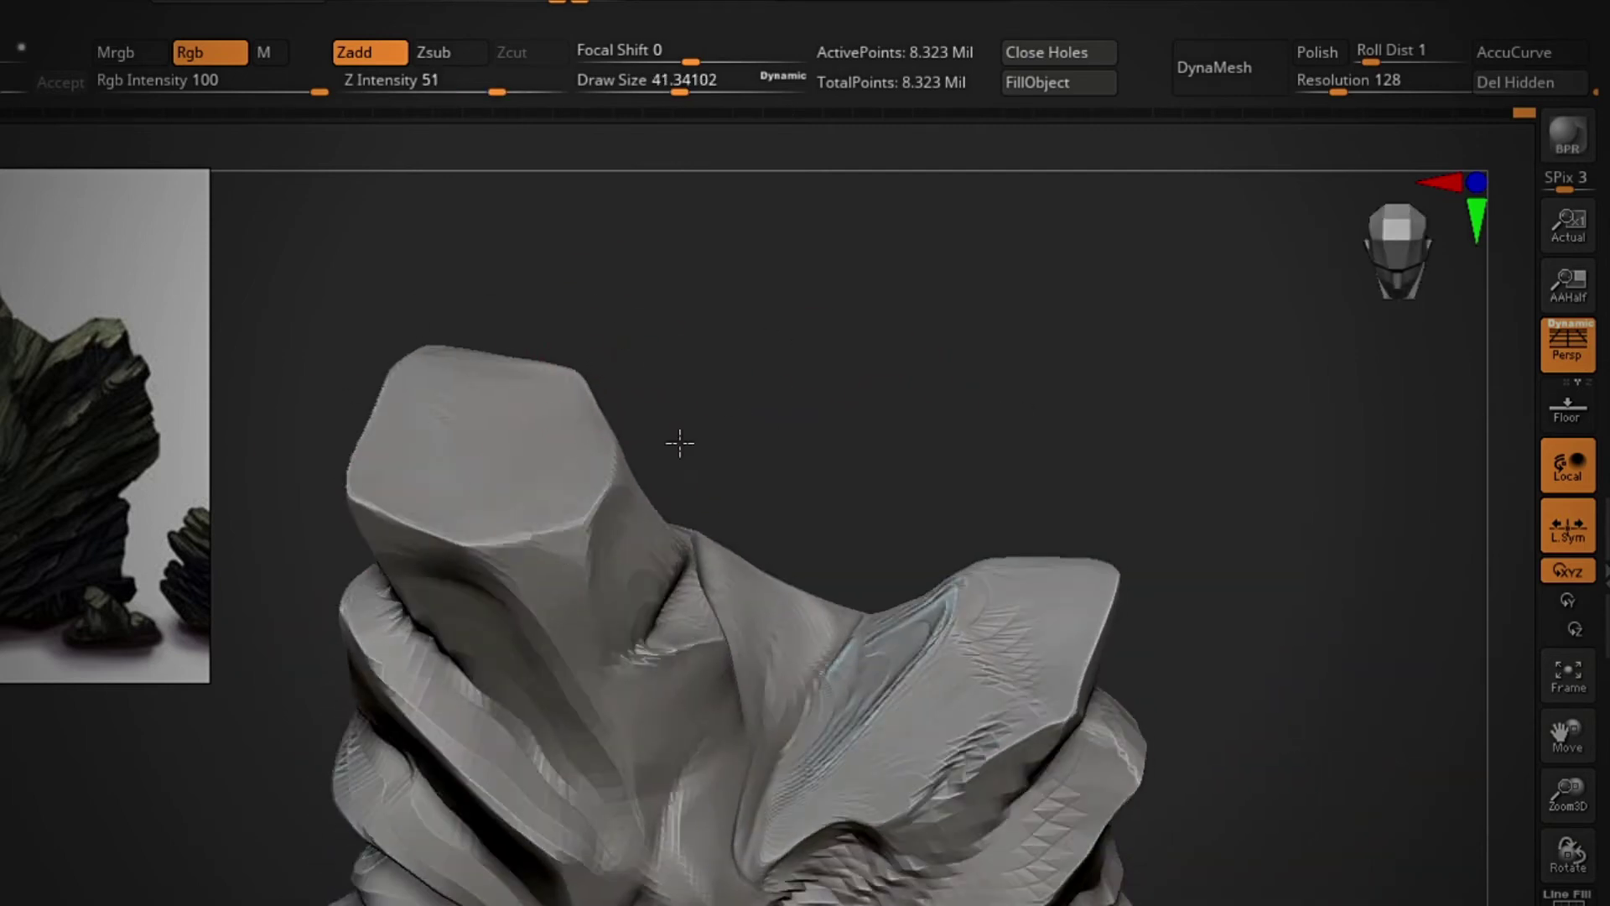
# Step: Zoom in on the peaks, view them from several angles, and lower the rock in view
pyautogui.moveTo(946, 214)
pyautogui.mouseDown()
pyautogui.moveTo(628, 863)
pyautogui.moveTo(834, 622)
pyautogui.moveTo(755, 556)
pyautogui.moveTo(875, 421)
pyautogui.moveTo(1168, 528)
pyautogui.moveTo(344, 780)
pyautogui.moveTo(517, 769)
pyautogui.moveTo(676, 708)
pyautogui.moveTo(841, 766)
pyautogui.moveTo(1008, 695)
pyautogui.moveTo(1090, 802)
pyautogui.moveTo(1275, 787)
pyautogui.moveTo(928, 765)
pyautogui.moveTo(1074, 730)
pyautogui.mouseUp()
pyautogui.moveTo(573, 610); pyautogui.dragTo(564, 328)
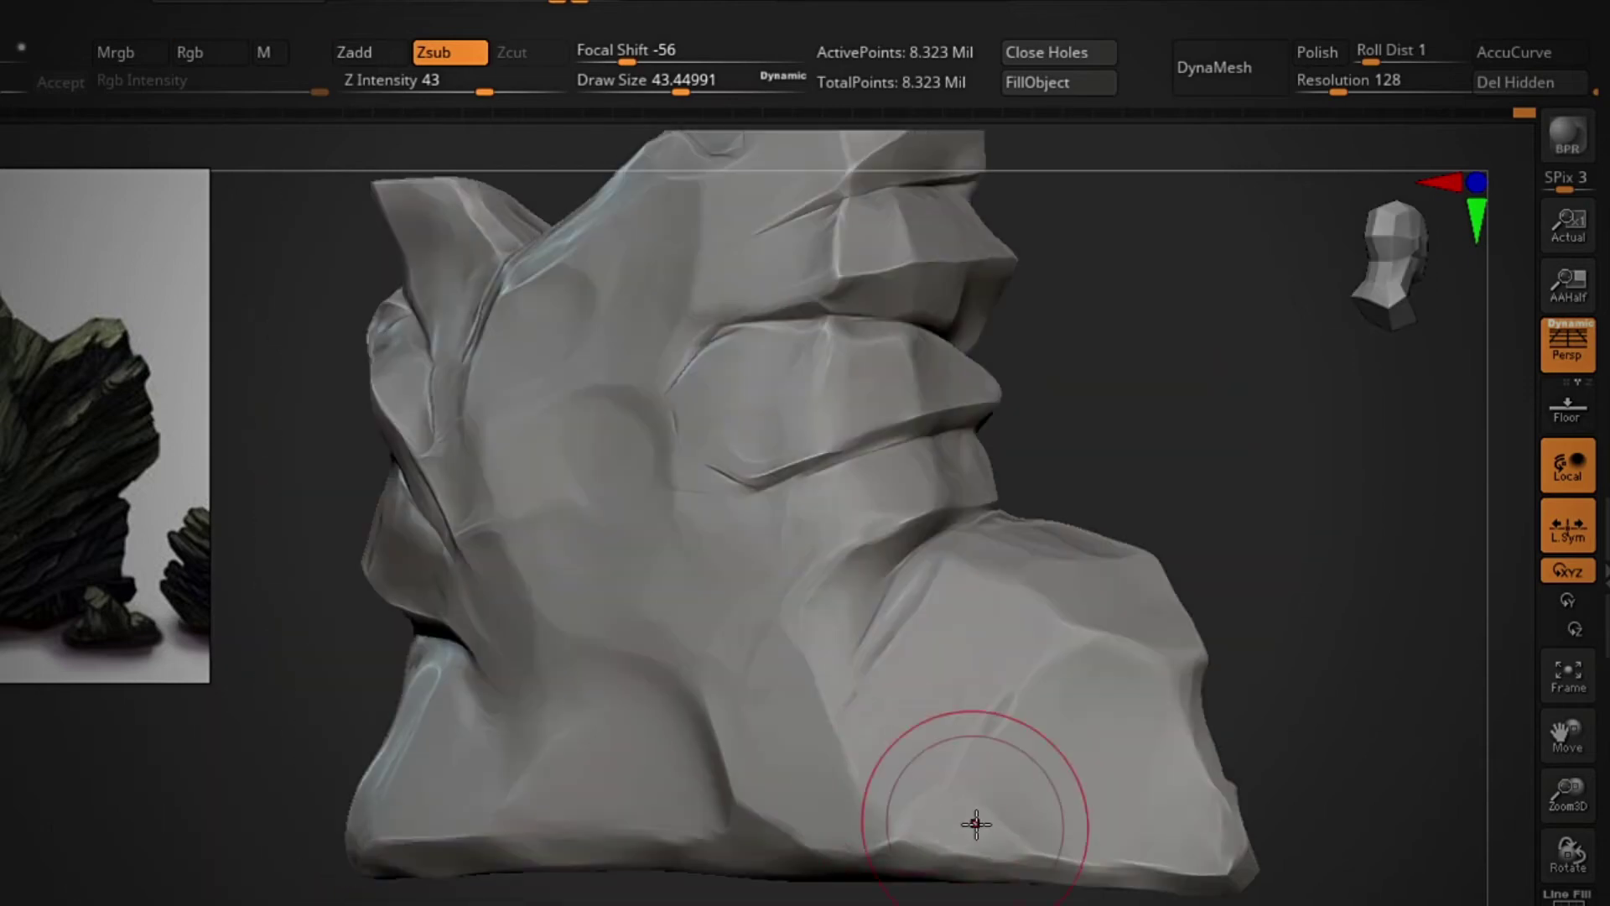
pyautogui.moveTo(974, 822)
pyautogui.mouseDown()
pyautogui.moveTo(1186, 500)
pyautogui.moveTo(1046, 439)
pyautogui.moveTo(1193, 417)
pyautogui.moveTo(621, 576)
pyautogui.moveTo(1100, 439)
pyautogui.moveTo(874, 393)
pyautogui.moveTo(593, 618)
pyautogui.moveTo(1071, 551)
pyautogui.moveTo(620, 457)
pyautogui.moveTo(841, 370)
pyautogui.moveTo(938, 360)
pyautogui.moveTo(963, 575)
pyautogui.mouseUp()
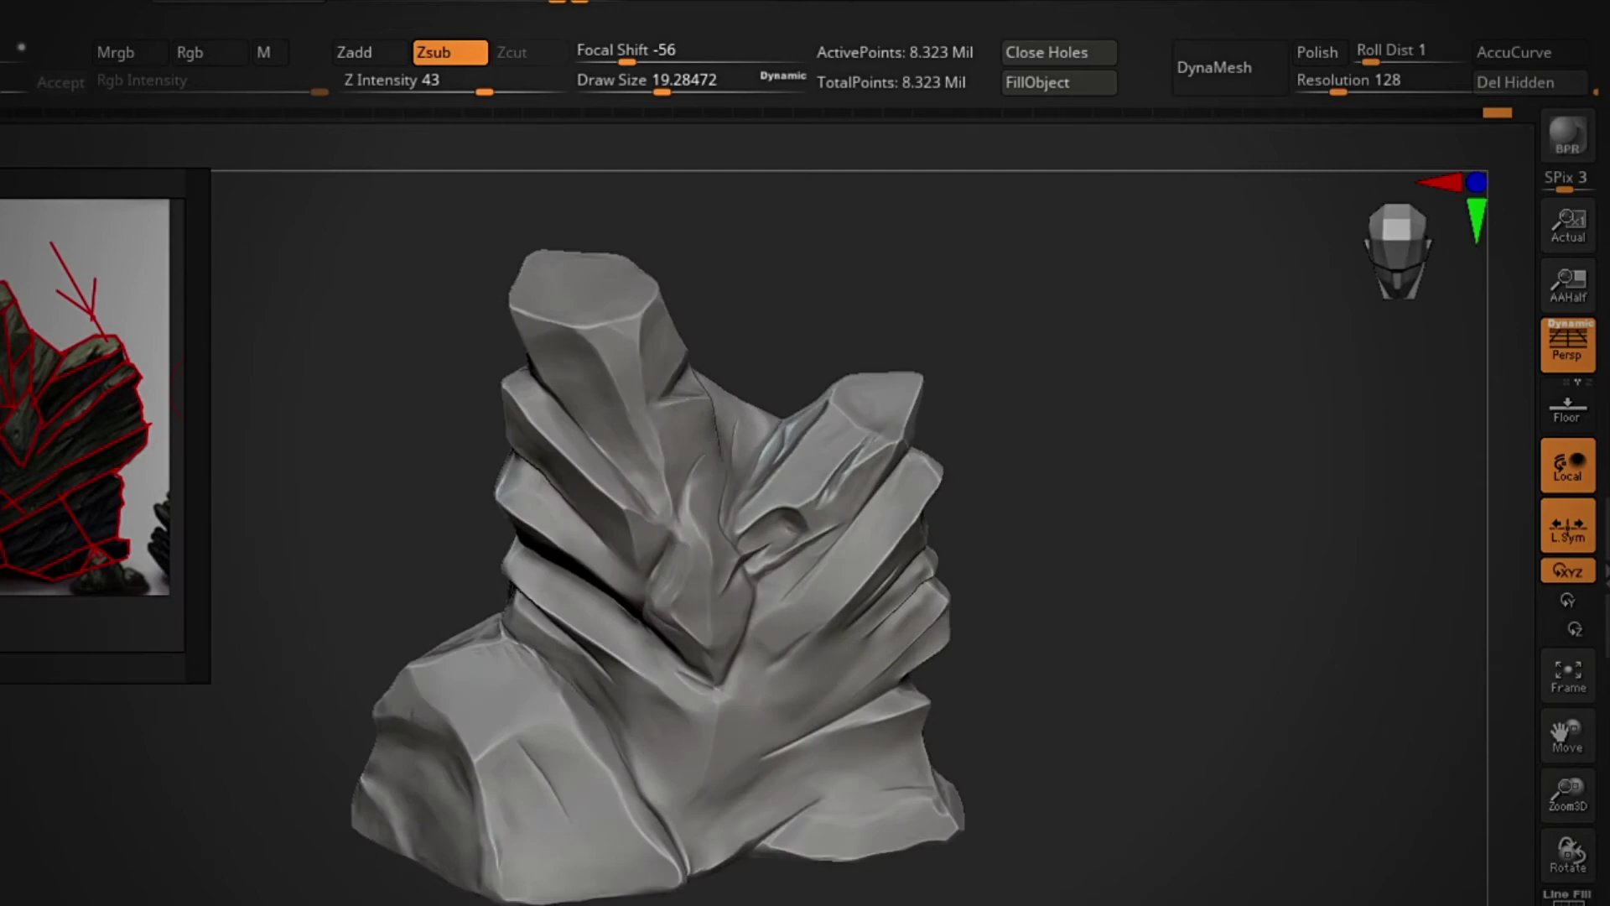
pyautogui.moveTo(1254, 885); pyautogui.dragTo(1216, 715)
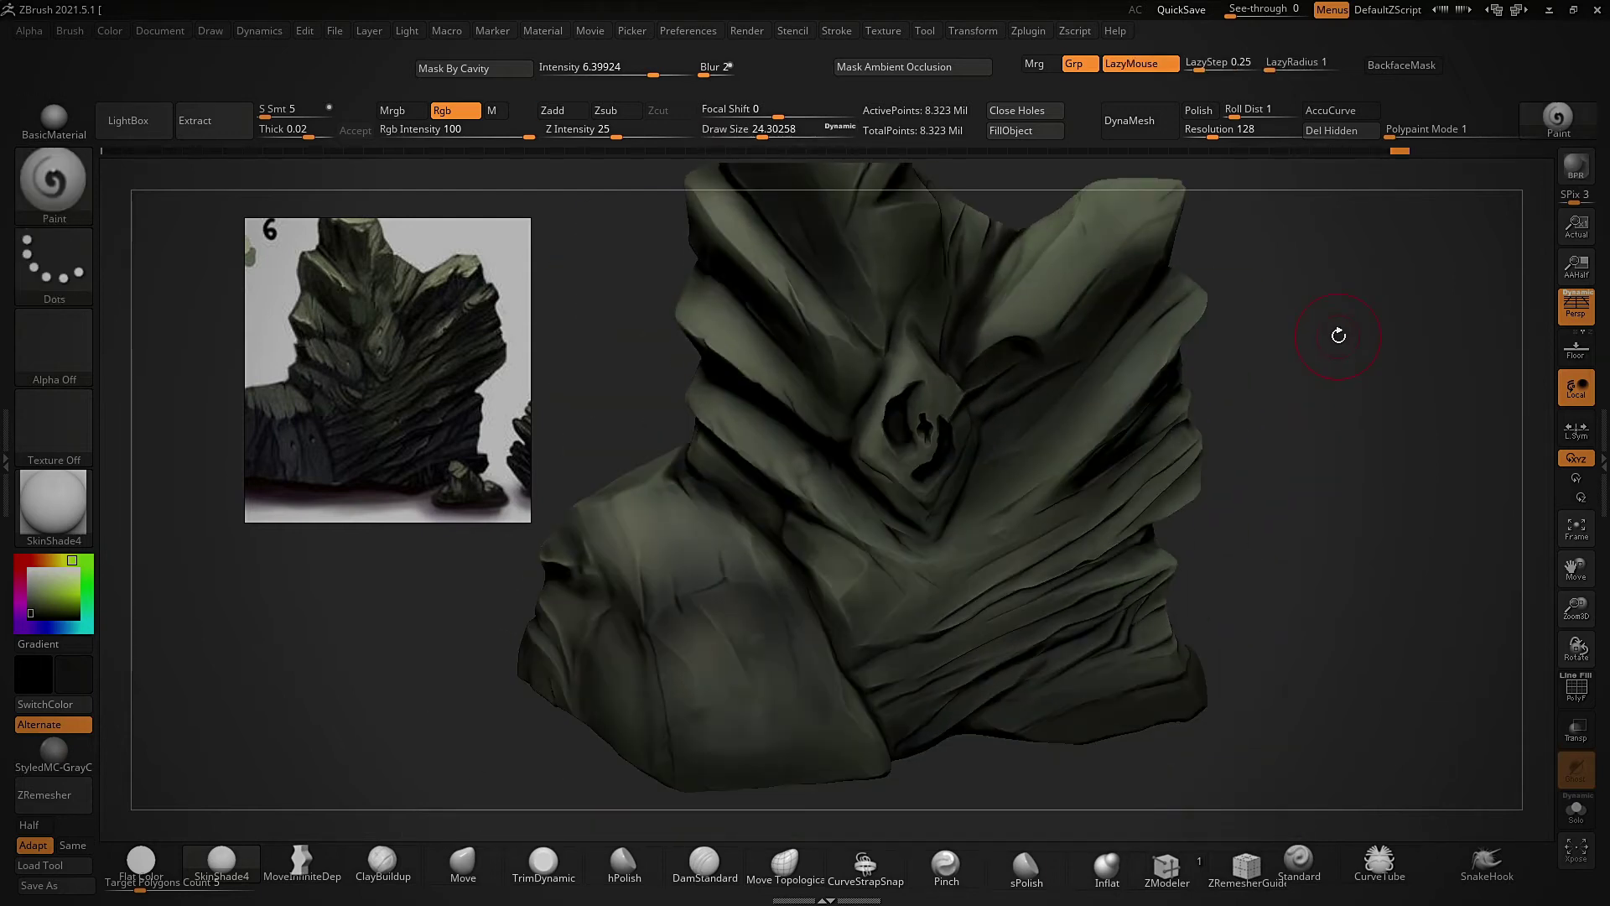
# Step: Rotate and zoom the polypainted rock so it fills the view for comparison with the reference
pyautogui.moveTo(1338, 335); pyautogui.dragTo(737, 614)
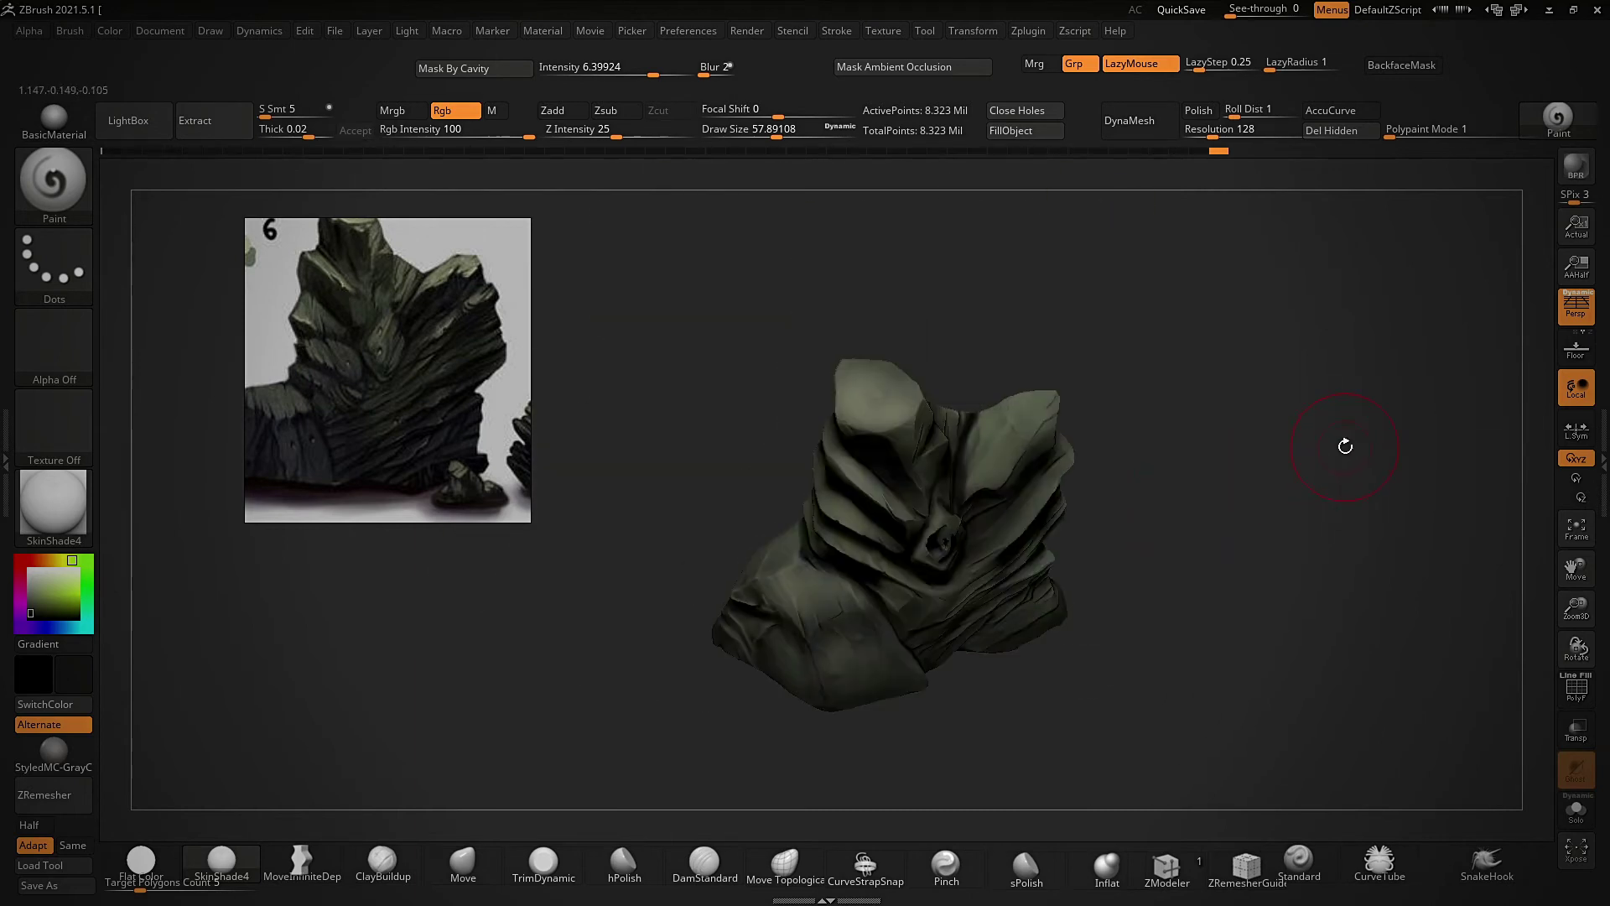
pyautogui.moveTo(1238, 450); pyautogui.dragTo(831, 688)
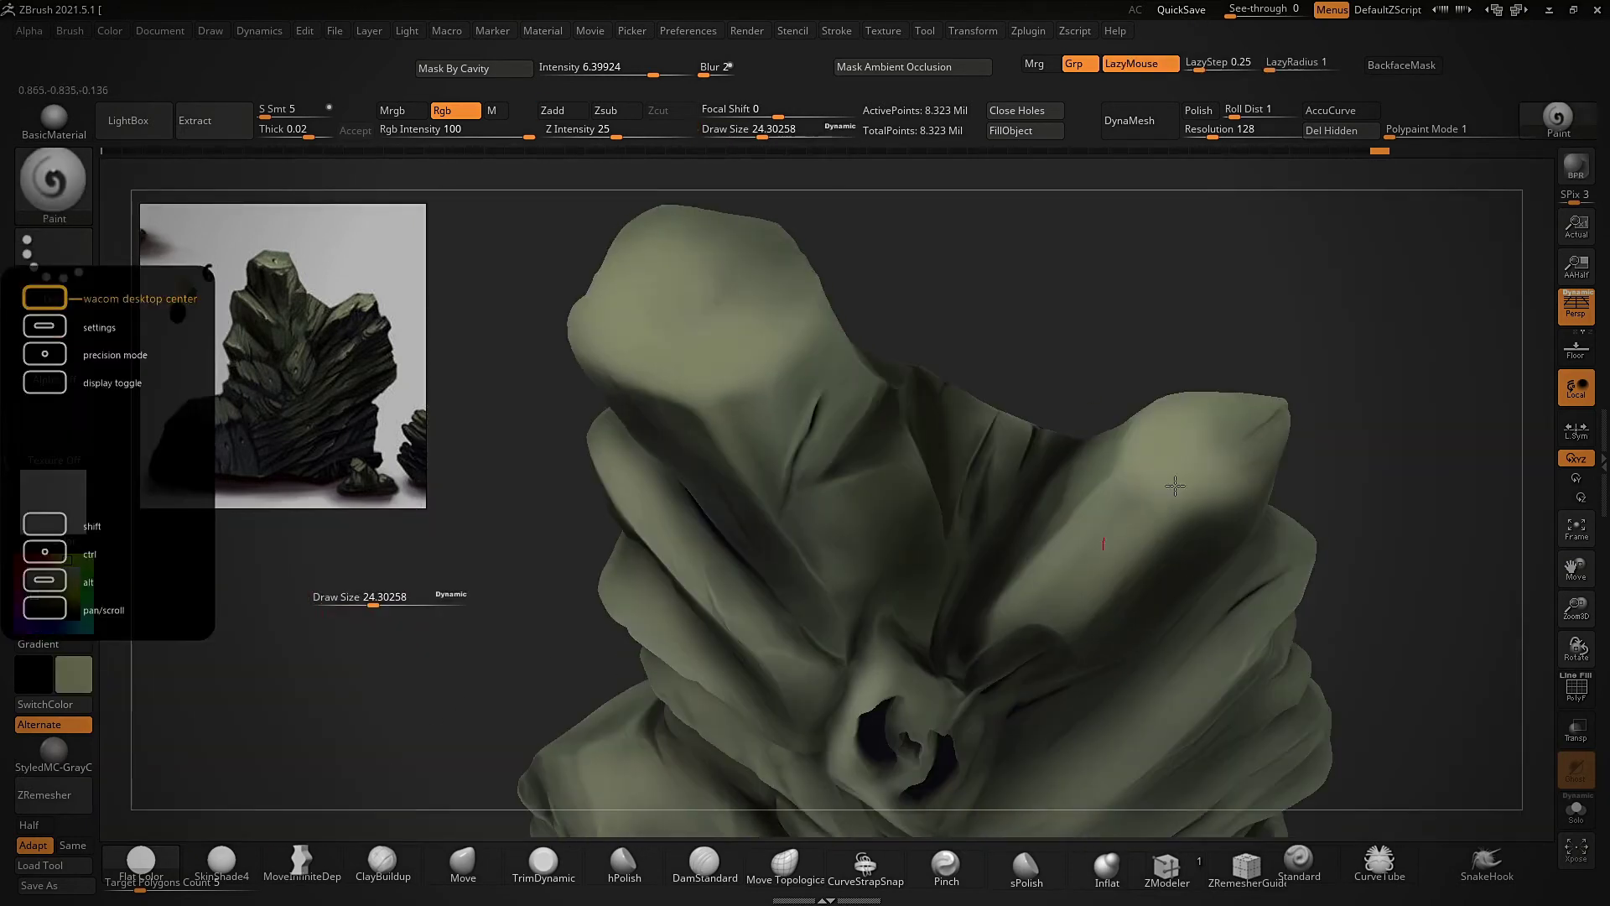
# Step: Hide the enlarged reference image and frame the rock's top for highlight painting
pyautogui.moveTo(1175, 485); pyautogui.dragTo(789, 489)
pyautogui.moveTo(1085, 360)
pyautogui.mouseDown()
pyautogui.moveTo(1482, 506)
pyautogui.moveTo(1377, 568)
pyautogui.mouseUp()
pyautogui.hotkey('shift', 'z')
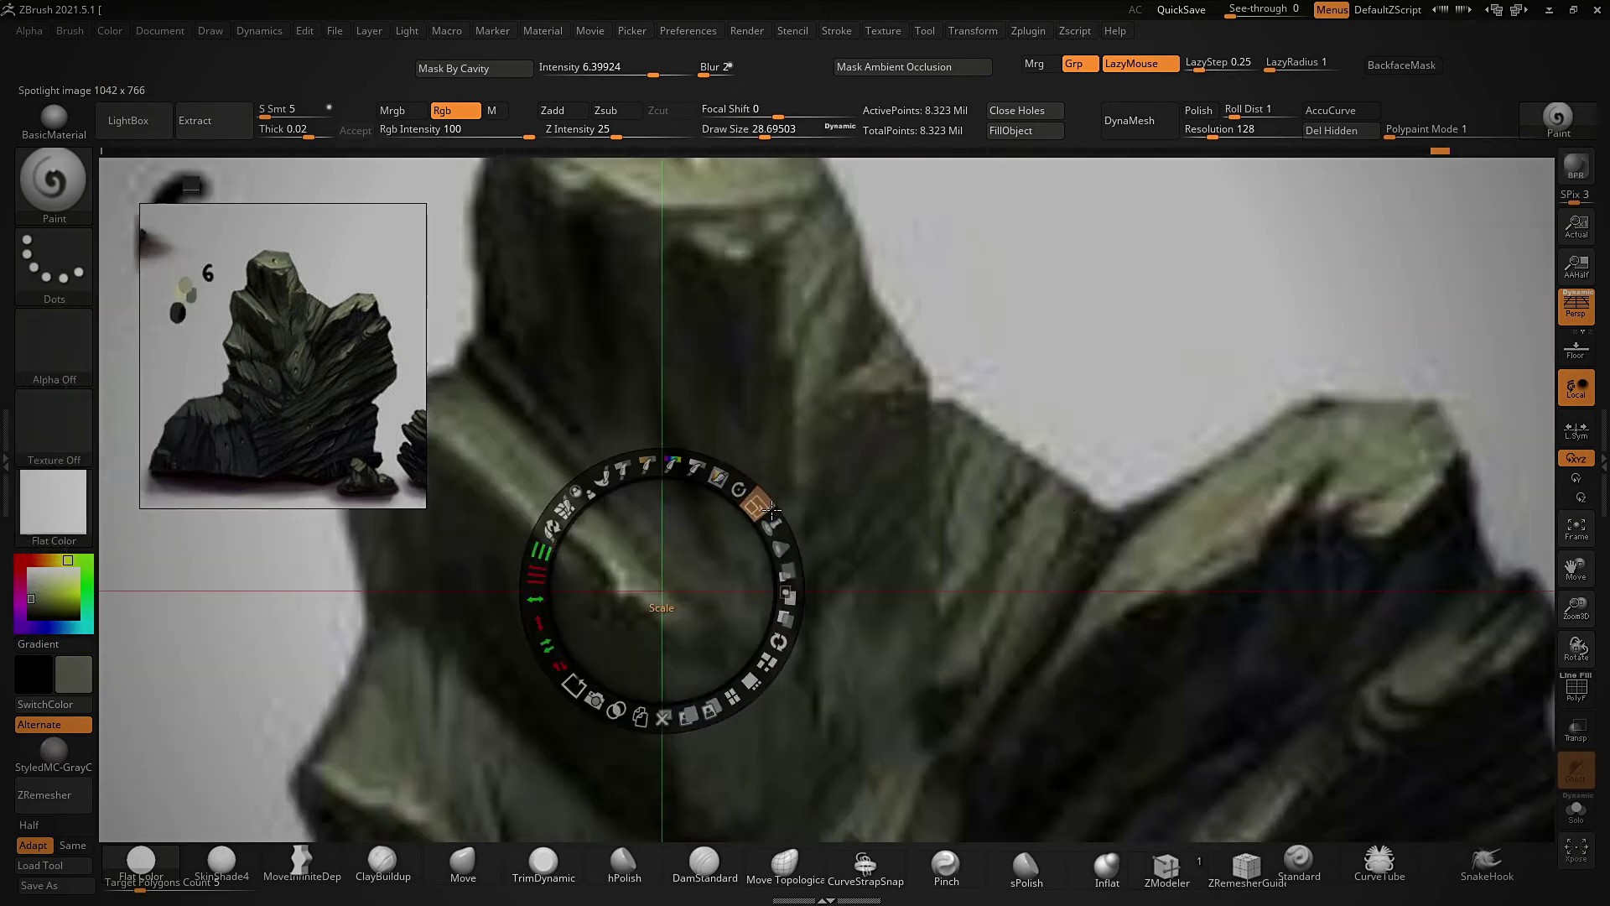
pyautogui.press('z')
pyautogui.press('s')
pyautogui.moveTo(1054, 394); pyautogui.dragTo(1139, 397)
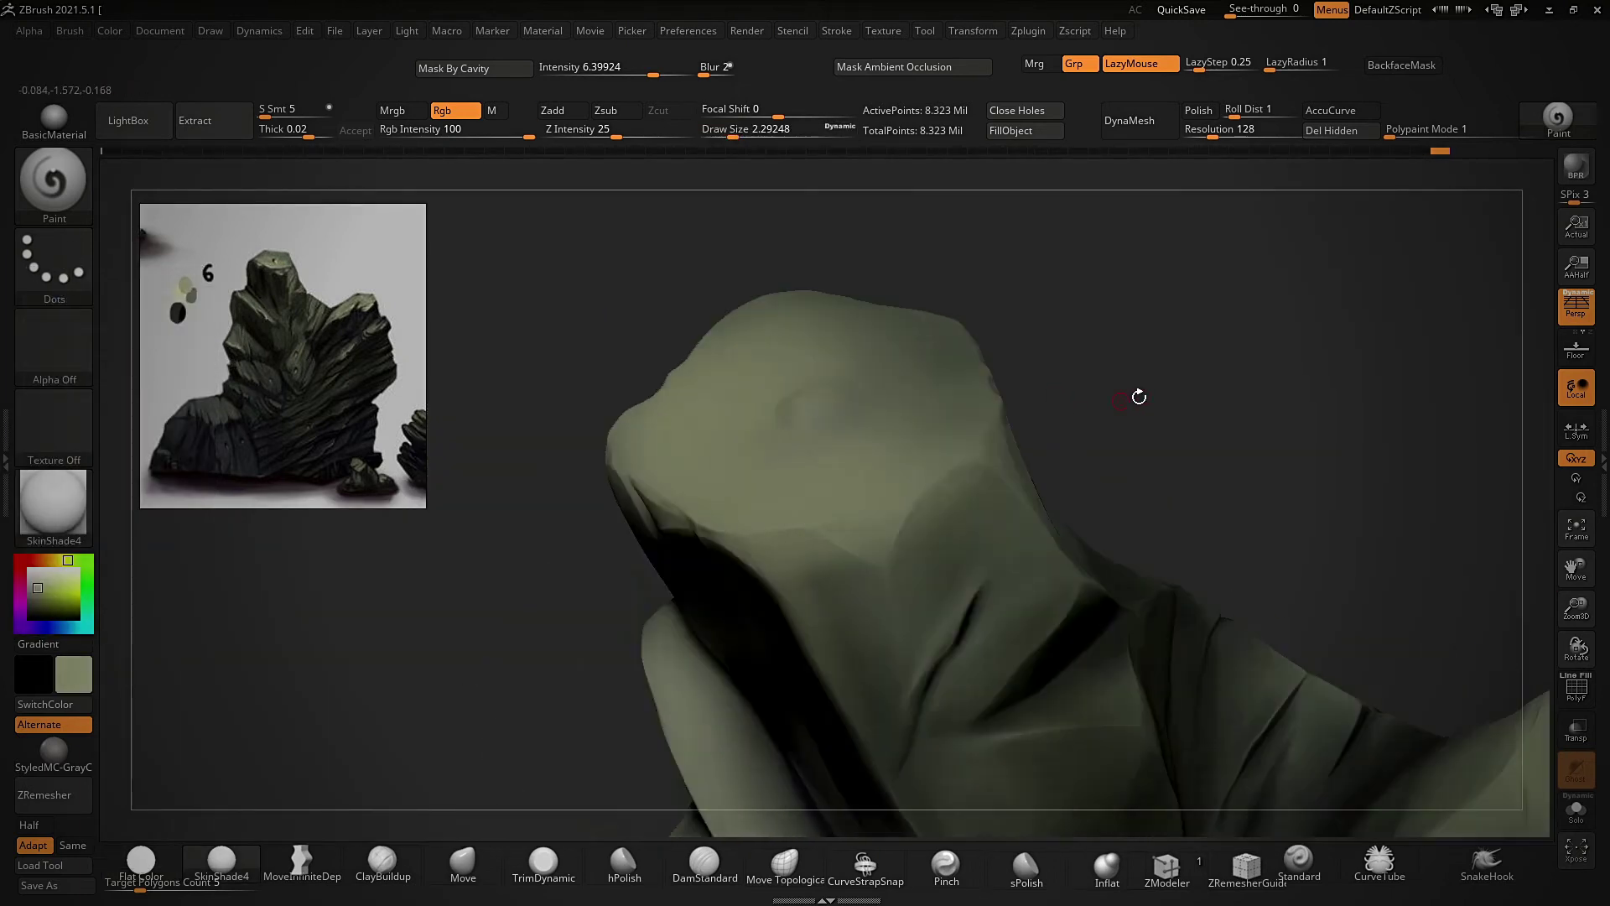
pyautogui.moveTo(1033, 412)
pyautogui.mouseDown()
pyautogui.moveTo(1060, 431)
pyautogui.moveTo(827, 539)
pyautogui.moveTo(941, 359)
pyautogui.moveTo(839, 436)
pyautogui.mouseUp()
pyautogui.moveTo(838, 578)
pyautogui.mouseDown()
pyautogui.moveTo(1035, 345)
pyautogui.moveTo(1074, 539)
pyautogui.moveTo(1026, 312)
pyautogui.moveTo(891, 453)
pyautogui.moveTo(819, 640)
pyautogui.moveTo(1138, 290)
pyautogui.moveTo(1258, 235)
pyautogui.moveTo(1200, 246)
pyautogui.mouseUp()
# Step: Paint sage highlights on the upper faces and hollow, checking them in shaded and flat-colour views
pyautogui.click(221, 860)
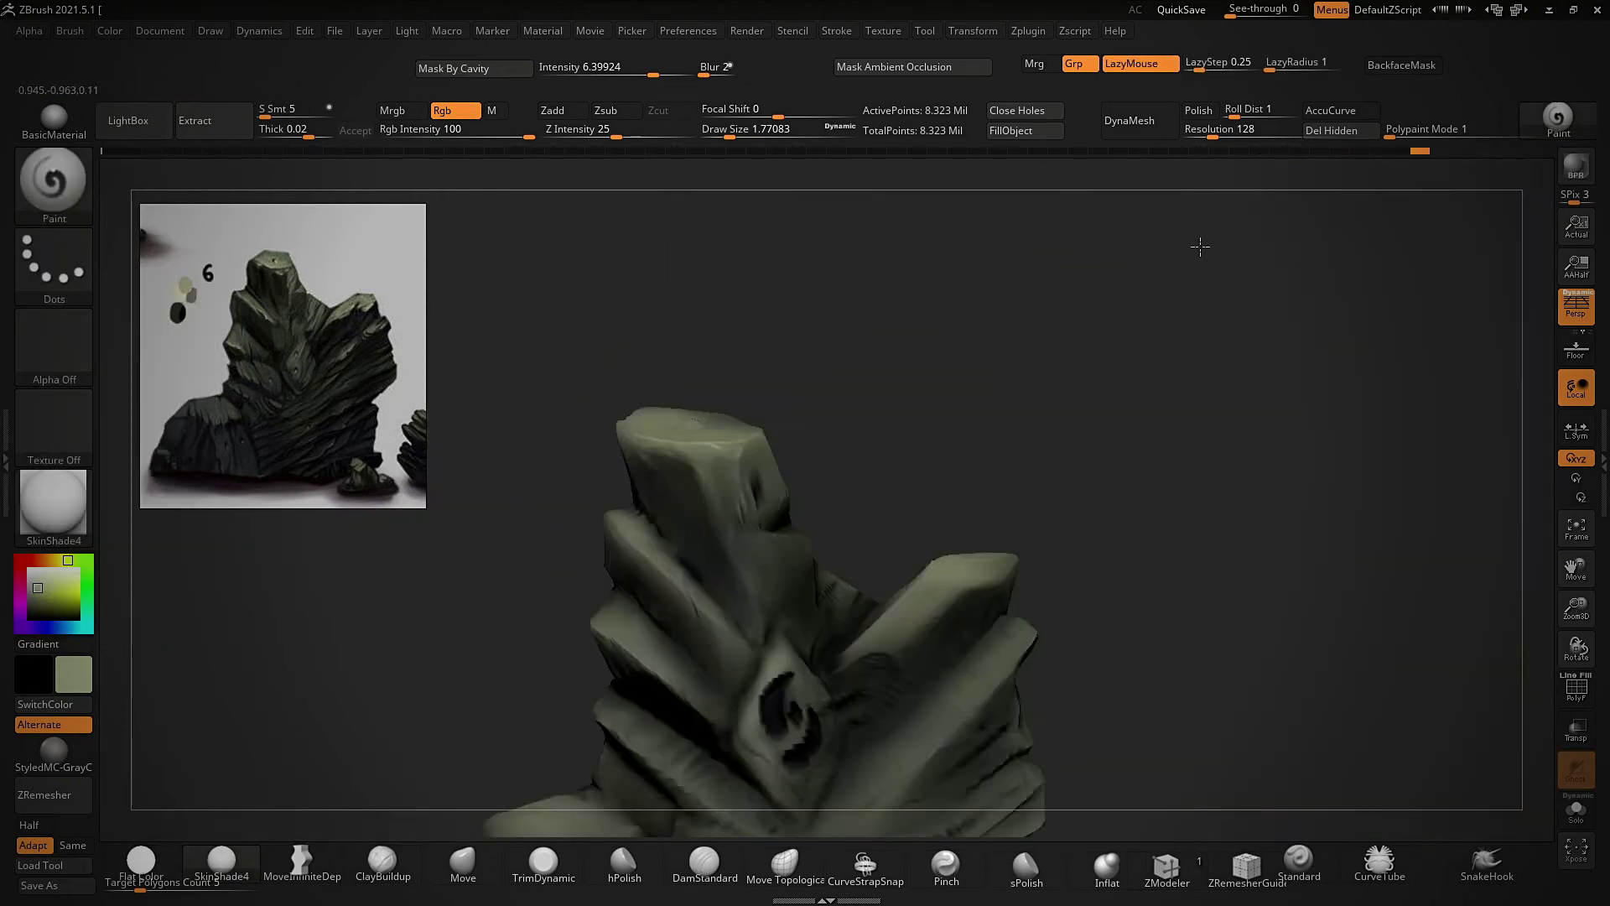
pyautogui.moveTo(857, 464)
pyautogui.mouseDown()
pyautogui.moveTo(1085, 657)
pyautogui.moveTo(1132, 420)
pyautogui.moveTo(851, 528)
pyautogui.moveTo(945, 606)
pyautogui.moveTo(1025, 419)
pyautogui.mouseUp()
pyautogui.press('1')
pyautogui.press('2')
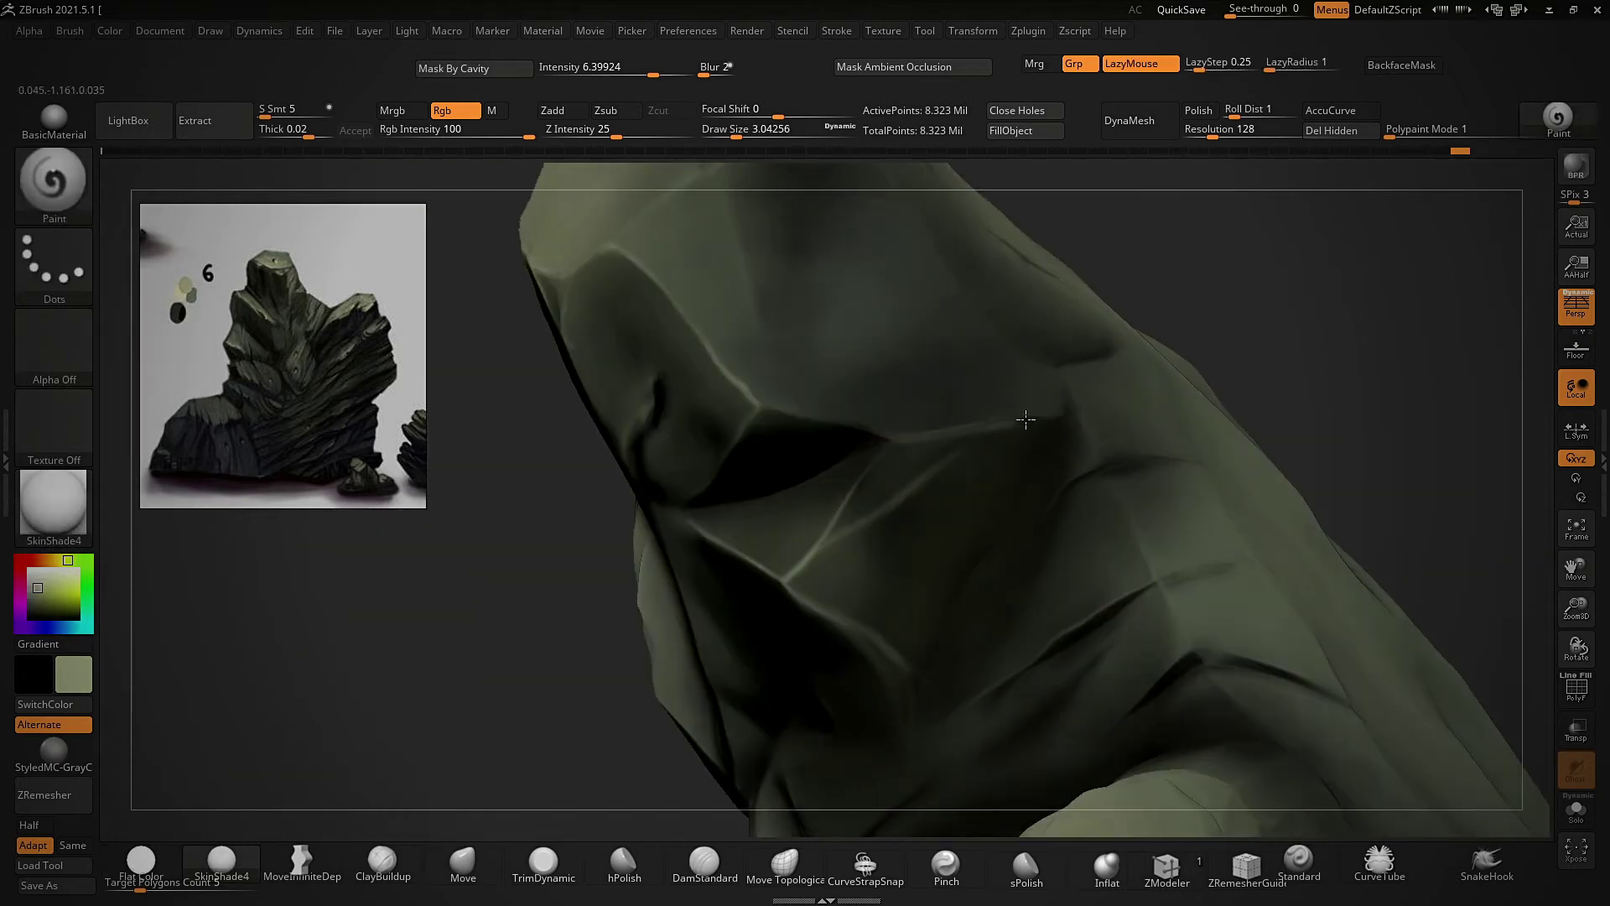
pyautogui.moveTo(923, 377); pyautogui.dragTo(1229, 331)
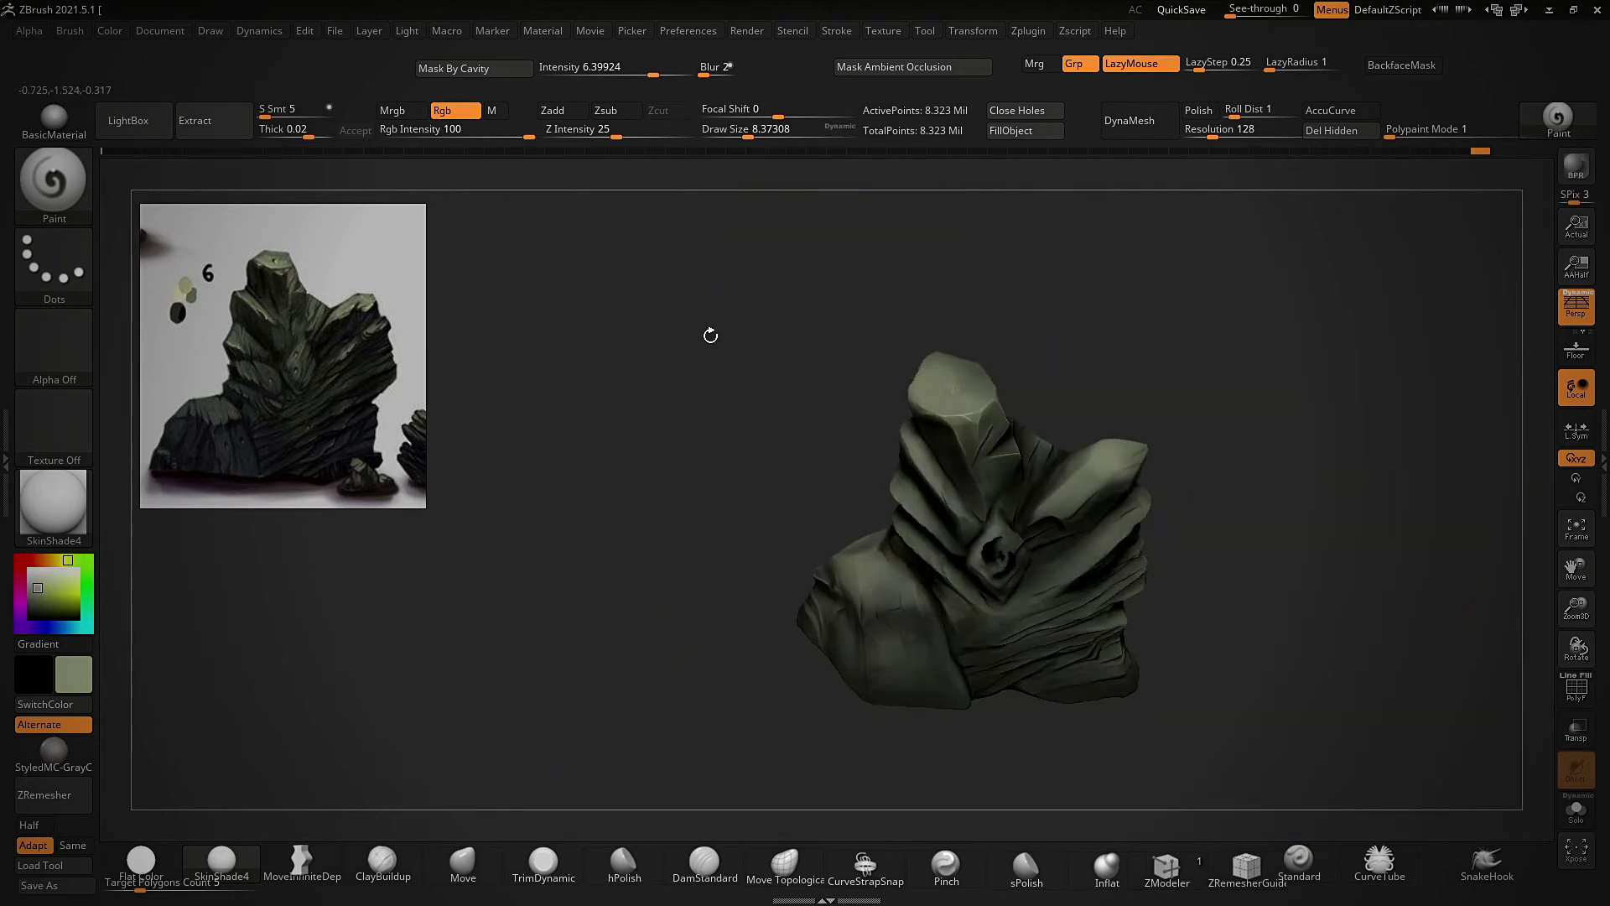
pyautogui.moveTo(710, 336); pyautogui.dragTo(765, 370)
pyautogui.moveTo(792, 427)
pyautogui.mouseDown()
pyautogui.moveTo(1042, 546)
pyautogui.moveTo(958, 460)
pyautogui.mouseUp()
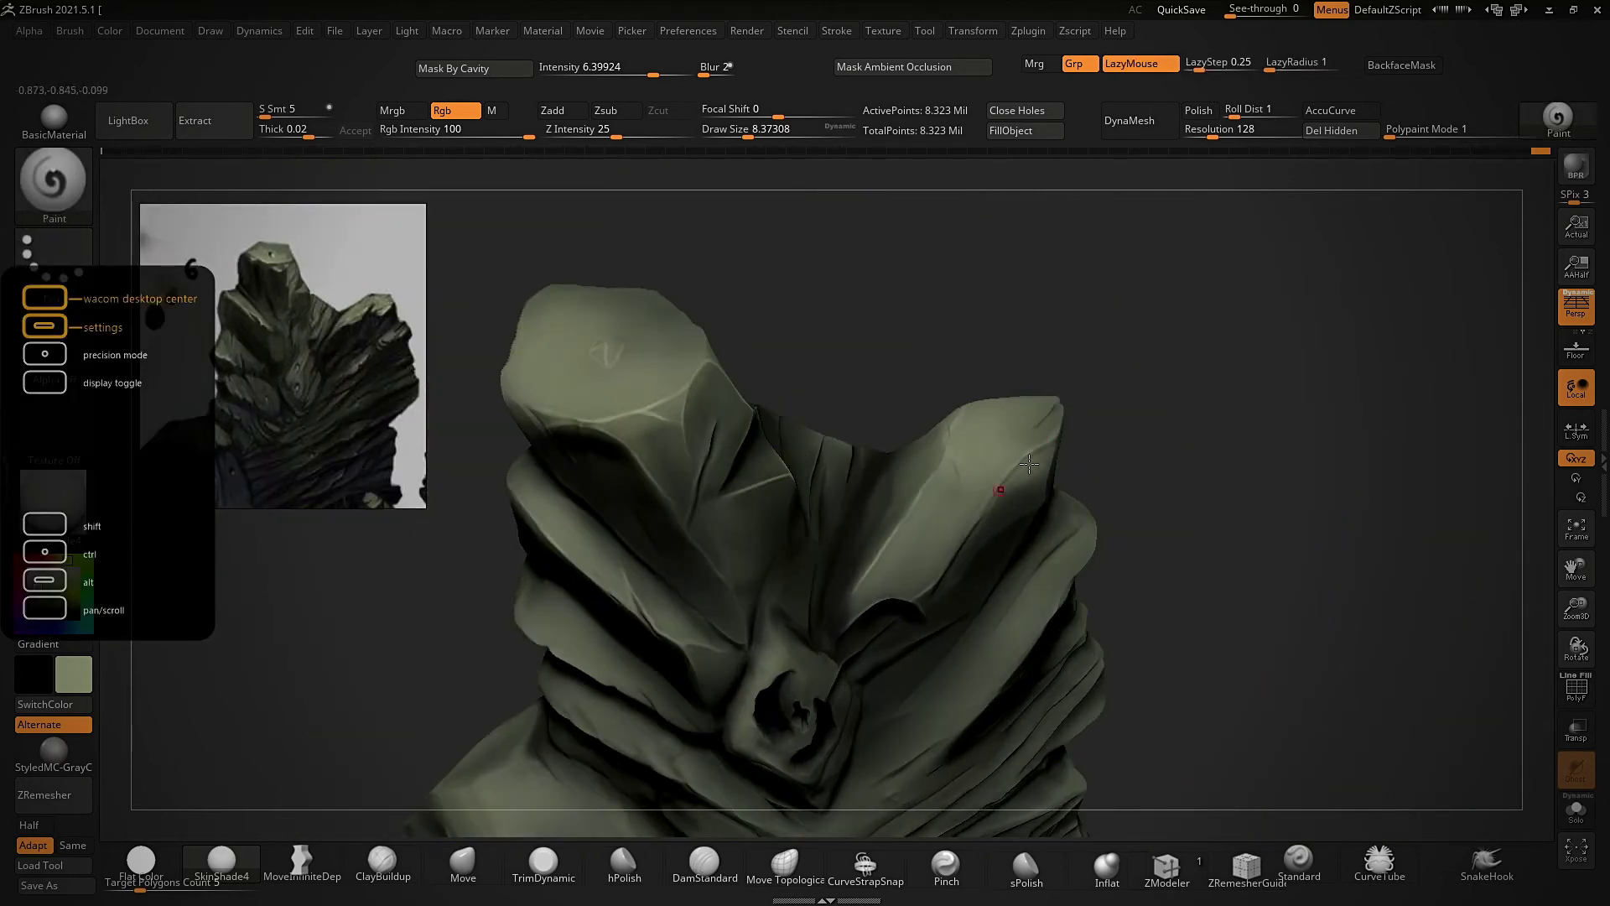
pyautogui.moveTo(546, 561)
pyautogui.mouseDown()
pyautogui.moveTo(873, 567)
pyautogui.moveTo(971, 489)
pyautogui.mouseUp()
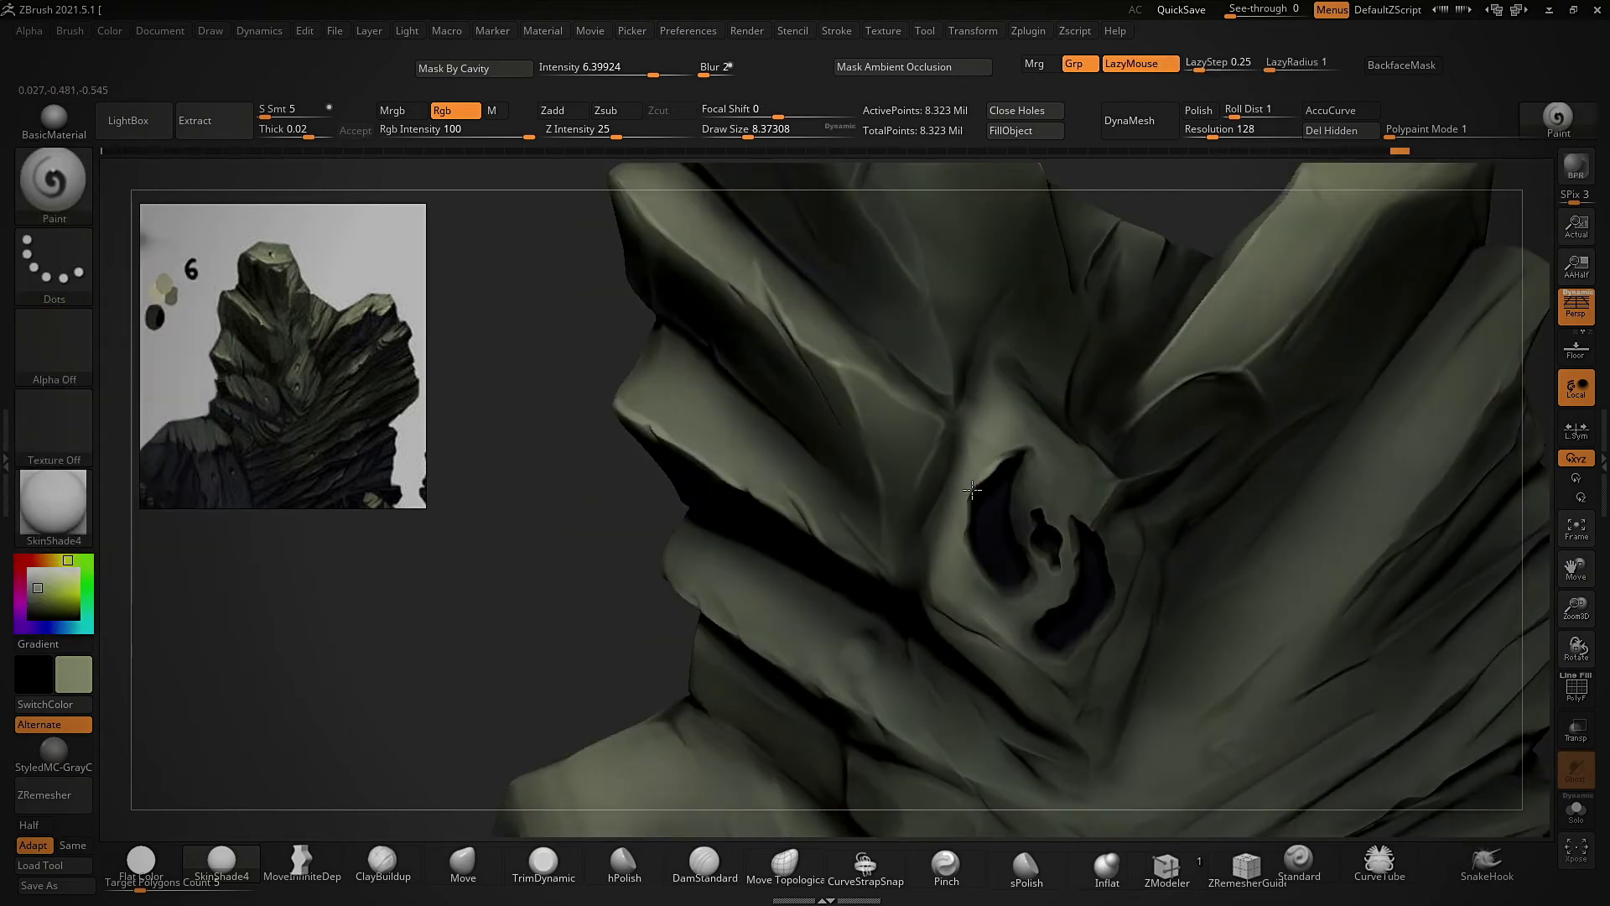
pyautogui.moveTo(1047, 566)
pyautogui.mouseDown()
pyautogui.moveTo(1383, 324)
pyautogui.moveTo(714, 483)
pyautogui.moveTo(849, 417)
pyautogui.moveTo(1351, 259)
pyautogui.moveTo(763, 425)
pyautogui.moveTo(676, 420)
pyautogui.moveTo(881, 352)
pyautogui.moveTo(1068, 263)
pyautogui.moveTo(1197, 304)
pyautogui.moveTo(694, 529)
pyautogui.moveTo(855, 446)
pyautogui.moveTo(805, 620)
pyautogui.moveTo(1114, 305)
pyautogui.moveTo(1003, 550)
pyautogui.moveTo(1537, 313)
pyautogui.moveTo(1030, 634)
pyautogui.moveTo(1357, 309)
pyautogui.mouseUp()
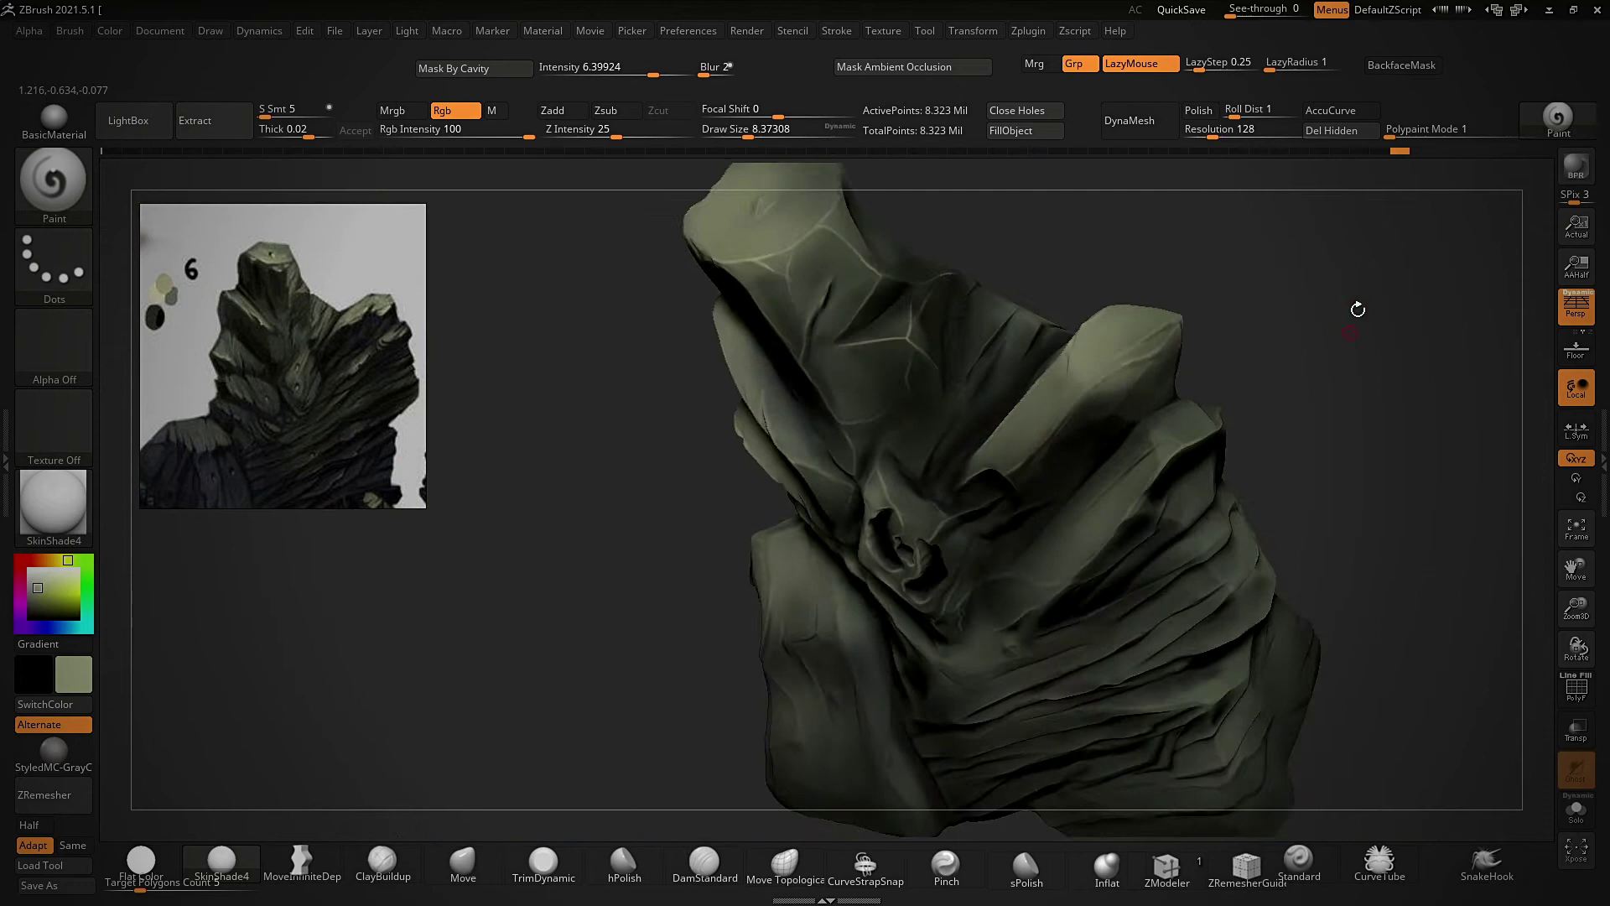
# Step: Paint pale sage-green highlights over the rock's lower faces and folds
pyautogui.moveTo(1399, 429)
pyautogui.mouseDown()
pyautogui.moveTo(1516, 516)
pyautogui.moveTo(707, 498)
pyautogui.moveTo(1477, 363)
pyautogui.moveTo(878, 527)
pyautogui.mouseUp()
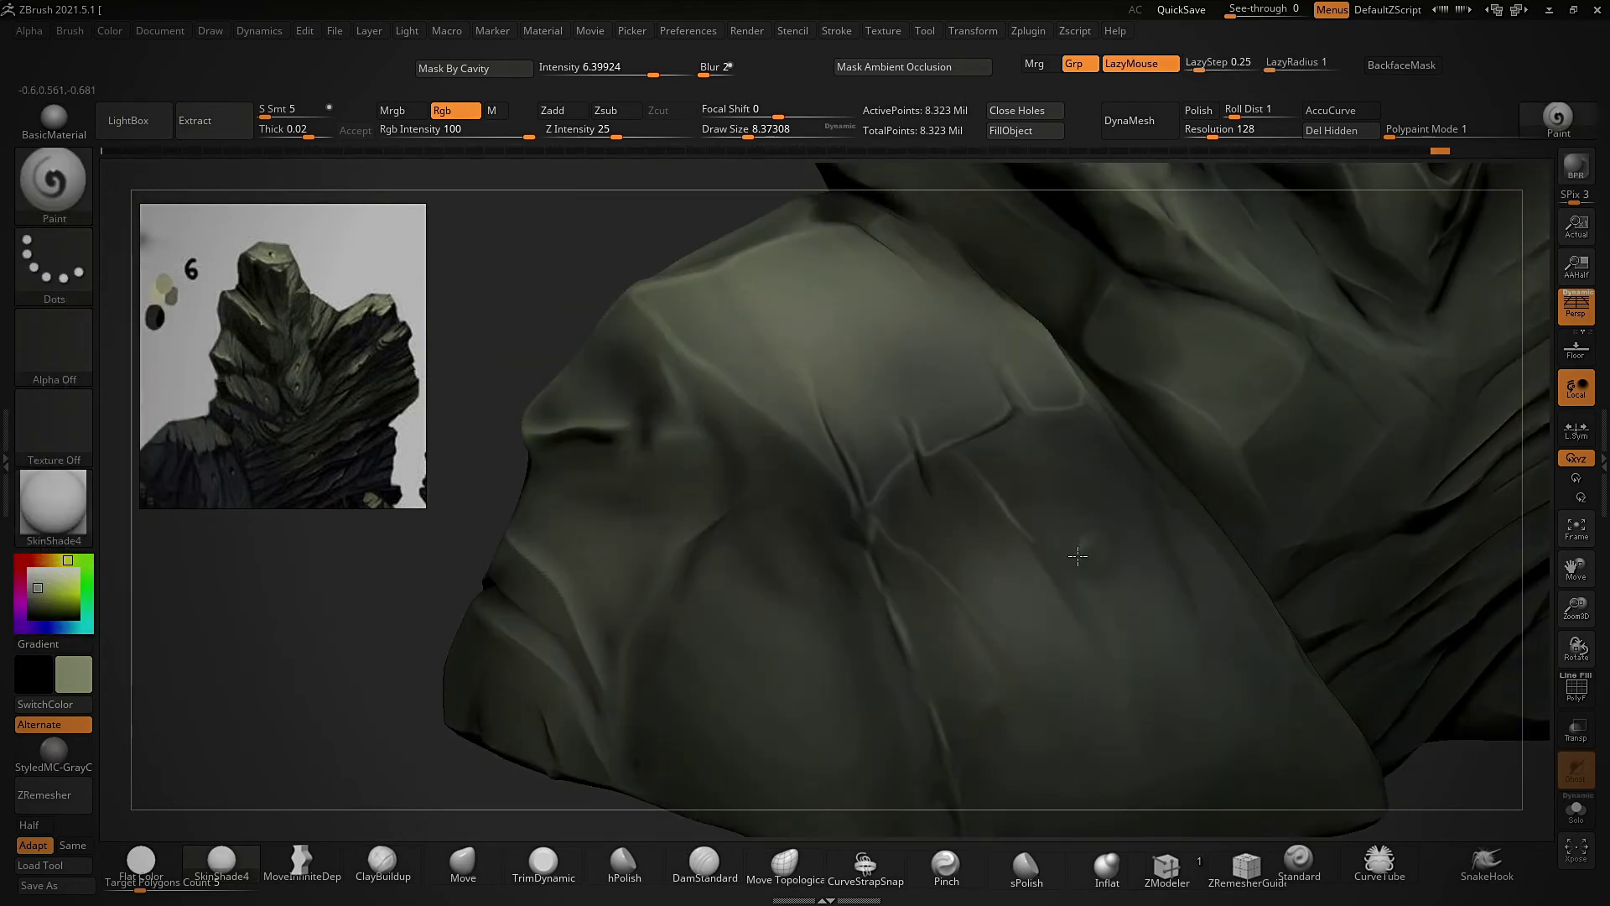
pyautogui.moveTo(1077, 556); pyautogui.dragTo(831, 553)
pyautogui.moveTo(870, 459)
pyautogui.mouseDown()
pyautogui.moveTo(503, 445)
pyautogui.moveTo(553, 352)
pyautogui.moveTo(747, 374)
pyautogui.mouseUp()
pyautogui.moveTo(592, 359)
pyautogui.mouseDown()
pyautogui.moveTo(747, 557)
pyautogui.moveTo(1254, 399)
pyautogui.moveTo(888, 589)
pyautogui.mouseUp()
pyautogui.moveTo(806, 707); pyautogui.dragTo(1162, 403)
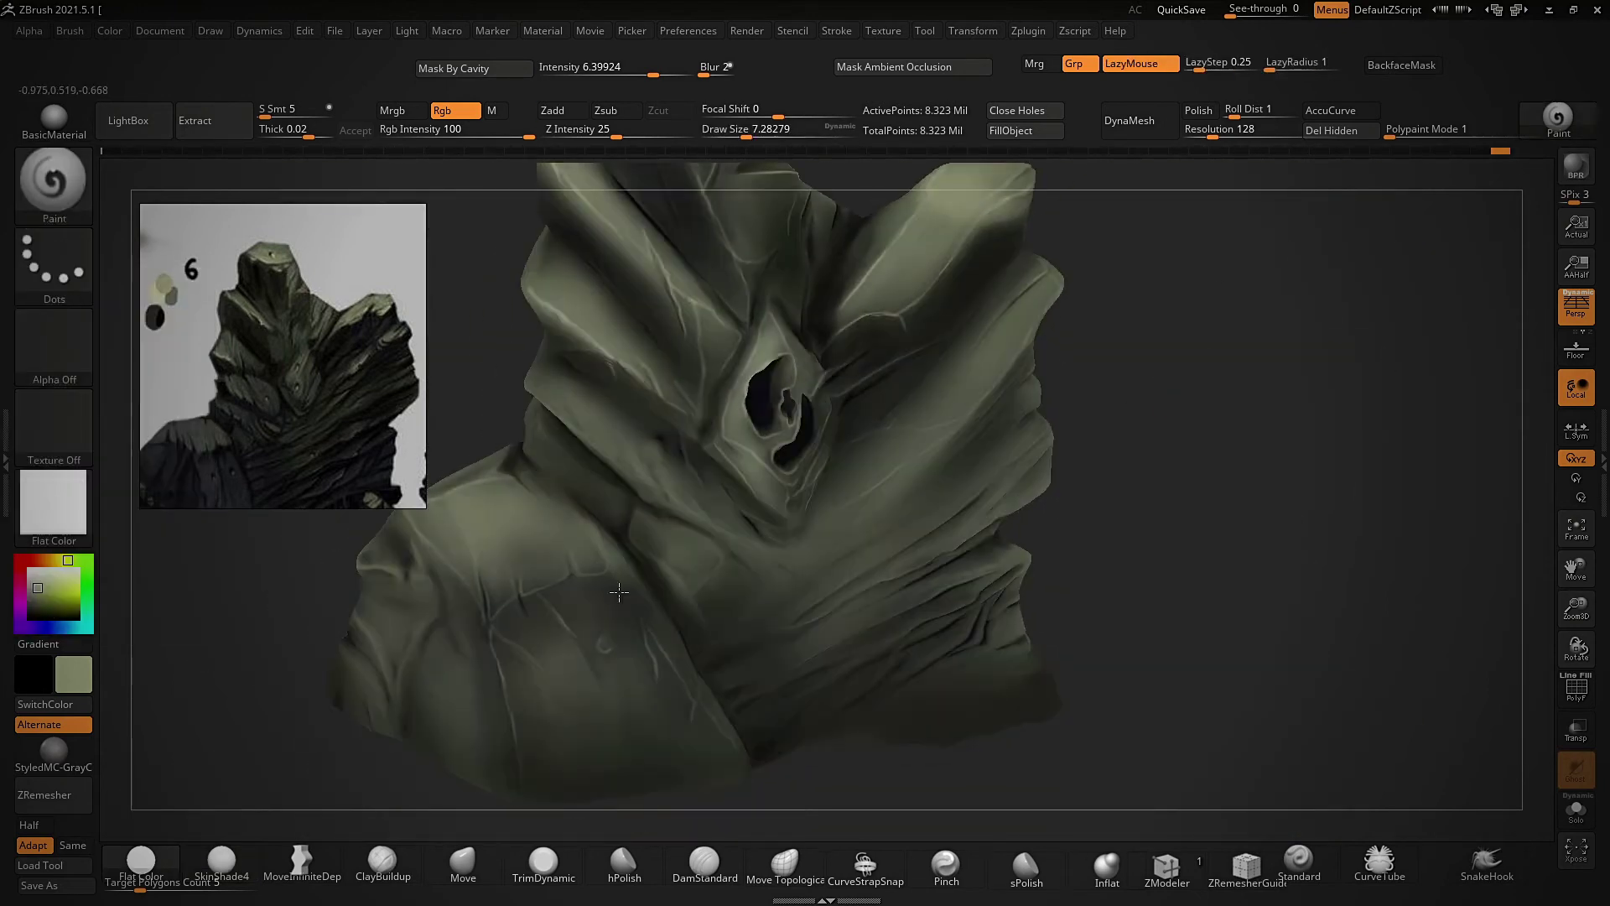
pyautogui.moveTo(788, 420)
pyautogui.mouseDown()
pyautogui.moveTo(838, 469)
pyautogui.moveTo(890, 580)
pyautogui.moveTo(1232, 377)
pyautogui.moveTo(1185, 503)
pyautogui.moveTo(1114, 546)
pyautogui.moveTo(1121, 463)
pyautogui.moveTo(959, 618)
pyautogui.moveTo(1067, 514)
pyautogui.moveTo(956, 425)
pyautogui.moveTo(1122, 466)
pyautogui.moveTo(804, 626)
pyautogui.mouseUp()
pyautogui.moveTo(727, 685)
pyautogui.mouseDown()
pyautogui.moveTo(1140, 428)
pyautogui.moveTo(711, 455)
pyautogui.moveTo(661, 480)
pyautogui.moveTo(1275, 312)
pyautogui.moveTo(1384, 478)
pyautogui.moveTo(747, 581)
pyautogui.moveTo(1028, 467)
pyautogui.moveTo(922, 419)
pyautogui.moveTo(1207, 374)
pyautogui.moveTo(880, 487)
pyautogui.moveTo(907, 446)
pyautogui.moveTo(1147, 402)
pyautogui.mouseUp()
pyautogui.press('ctrl')
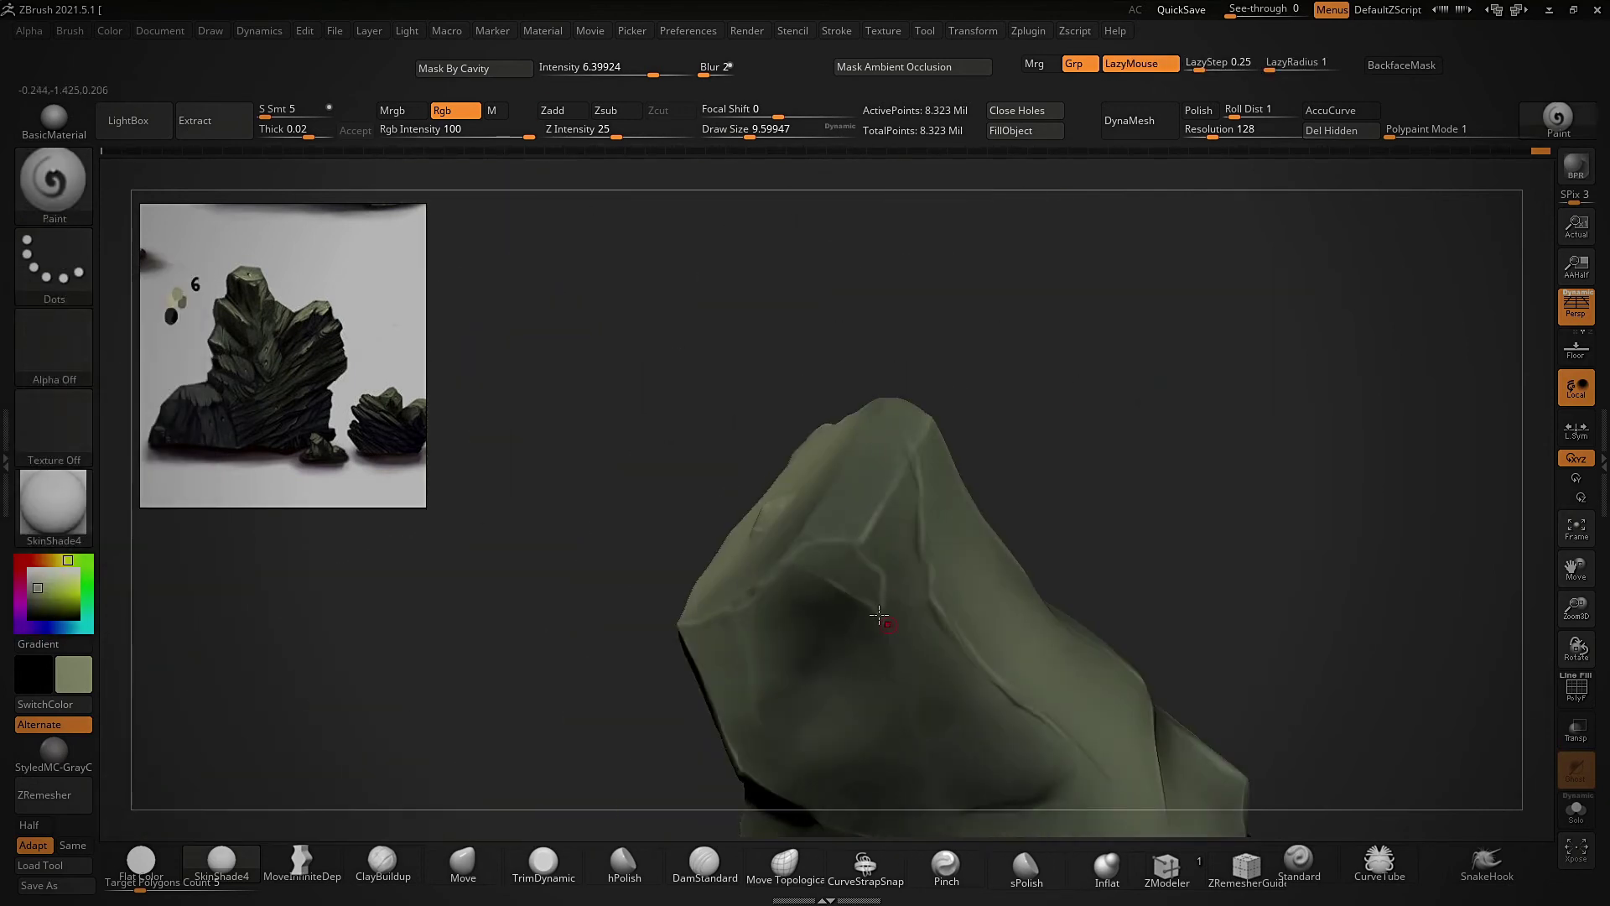
# Step: Save the project over the existing file, confirming the overwrite
pyautogui.moveTo(948, 356)
pyautogui.mouseDown()
pyautogui.moveTo(1275, 565)
pyautogui.moveTo(1121, 561)
pyautogui.moveTo(856, 733)
pyautogui.moveTo(1179, 481)
pyautogui.moveTo(1126, 509)
pyautogui.mouseUp()
pyautogui.hotkey('ctrl', 'shift')
pyautogui.hotkey('ctrl', 'shift', 's')
pyautogui.press('Return')
pyautogui.press('y')
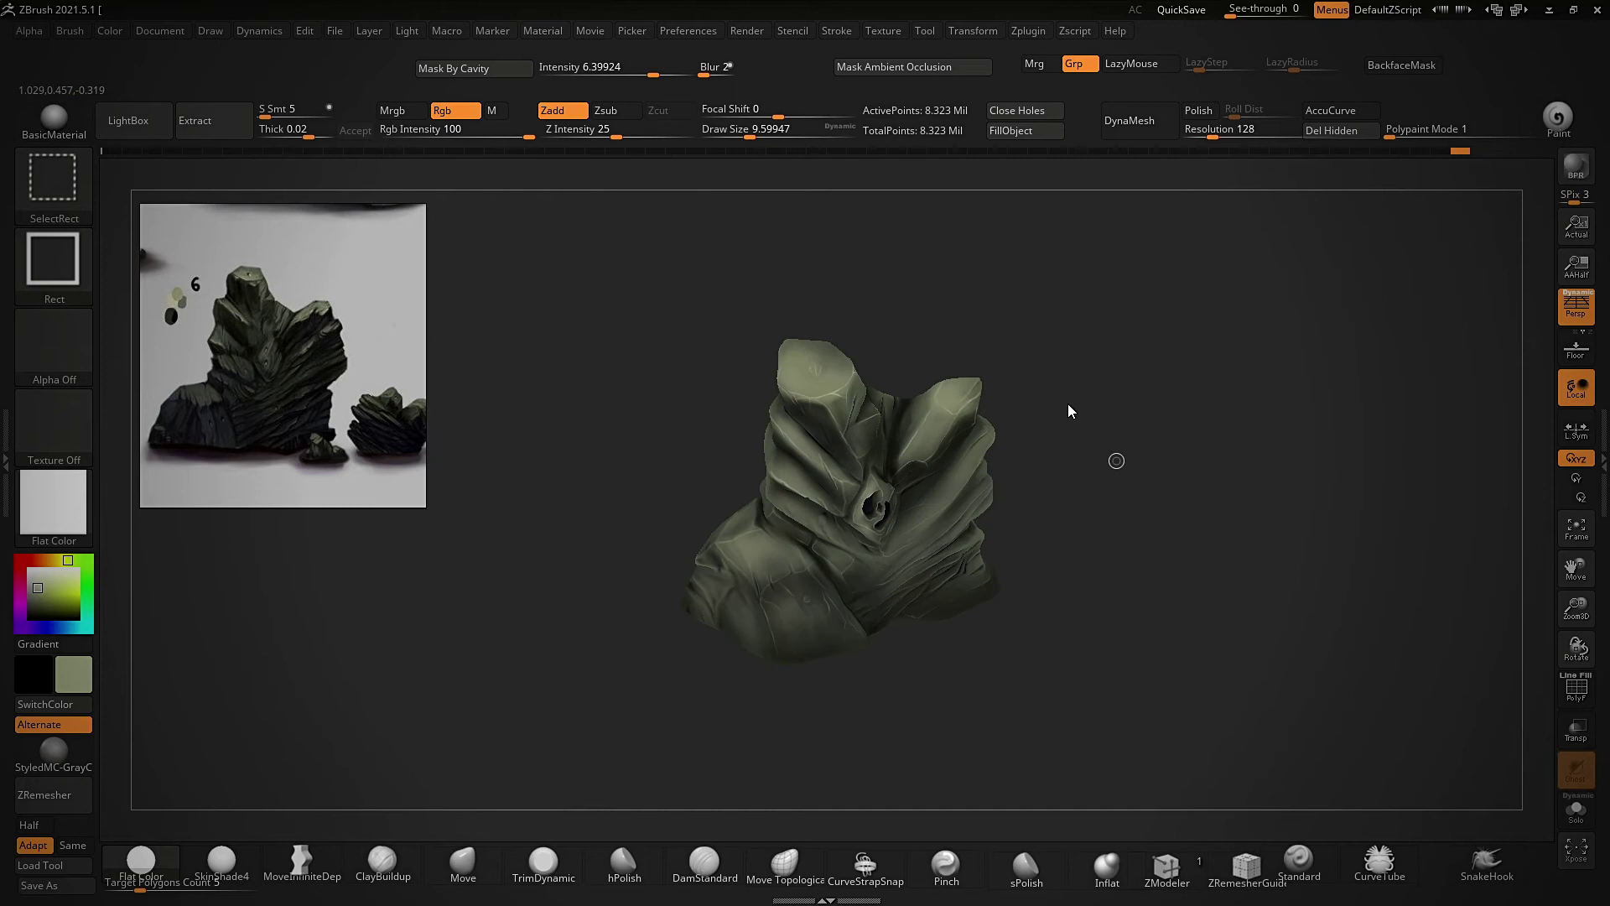
# Step: Stroke pale sage highlight lines along the facet edges and ridges around the hole
pyautogui.moveTo(1137, 529)
pyautogui.keyDown('alt'); pyautogui.mouseDown()
pyautogui.moveTo(1348, 413)
pyautogui.moveTo(1017, 533)
pyautogui.moveTo(987, 363)
pyautogui.mouseUp(); pyautogui.keyUp('alt')
pyautogui.press('ctrl')
pyautogui.moveTo(511, 654); pyautogui.dragTo(1179, 354)
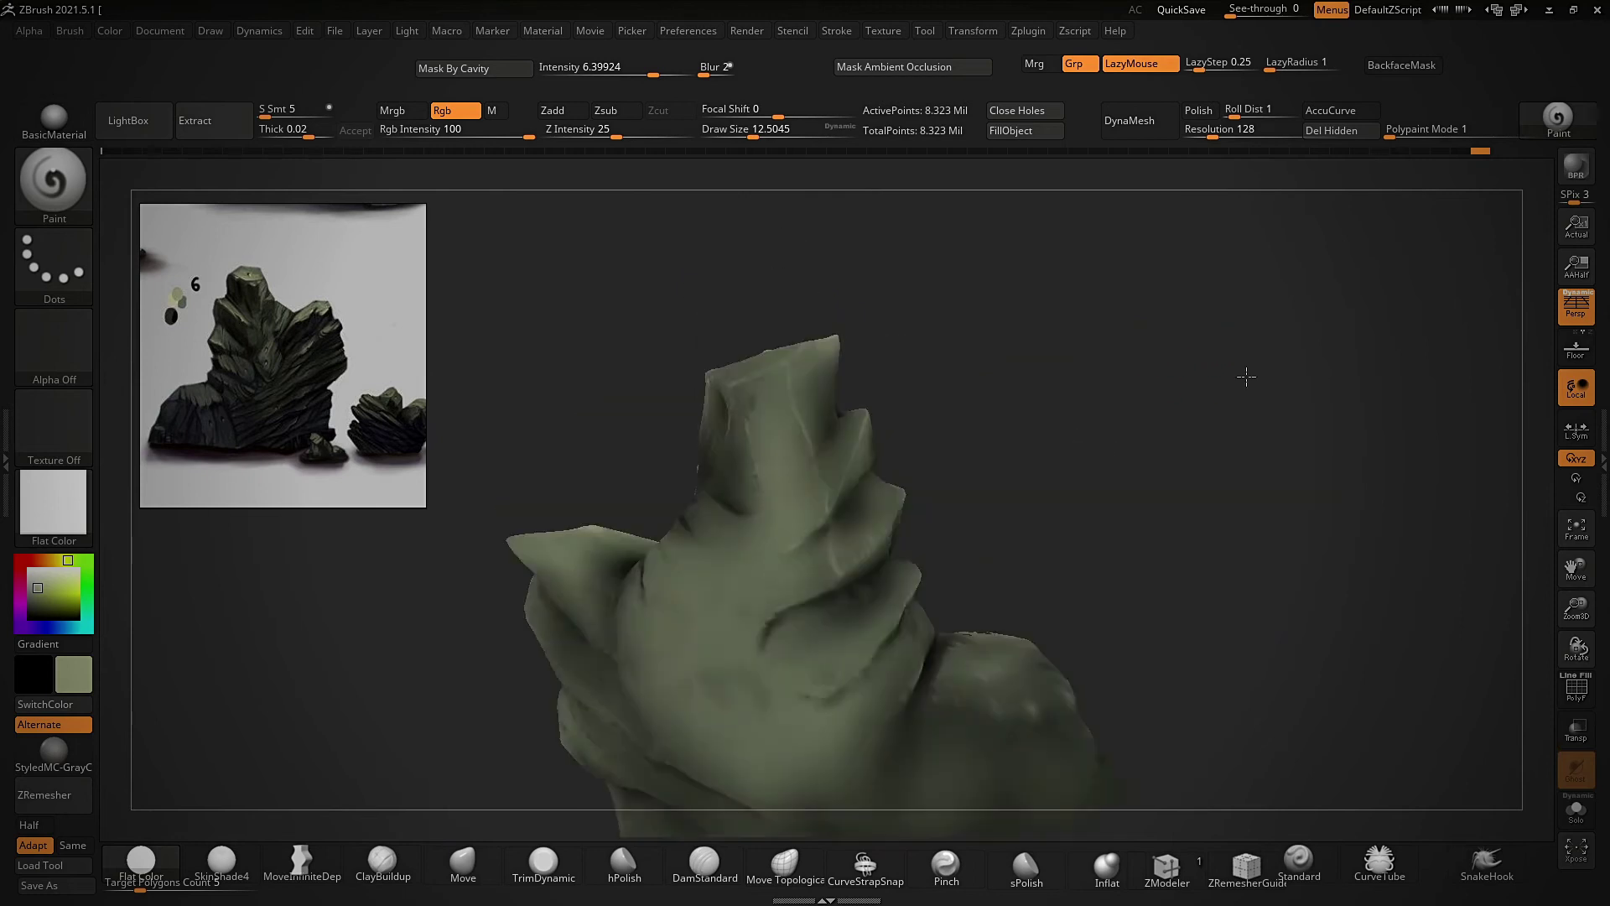
pyautogui.keyDown('alt'); pyautogui.moveTo(1134, 477); pyautogui.dragTo(906, 531); pyautogui.keyUp('alt')
pyautogui.moveTo(1405, 255)
pyautogui.mouseDown()
pyautogui.moveTo(899, 348)
pyautogui.moveTo(1291, 357)
pyautogui.moveTo(1146, 417)
pyautogui.moveTo(1146, 385)
pyautogui.moveTo(800, 624)
pyautogui.moveTo(939, 470)
pyautogui.moveTo(1172, 345)
pyautogui.moveTo(964, 449)
pyautogui.mouseUp()
pyautogui.press('ctrl')
pyautogui.moveTo(905, 551); pyautogui.dragTo(1085, 457)
pyautogui.moveTo(1199, 393); pyautogui.dragTo(806, 434)
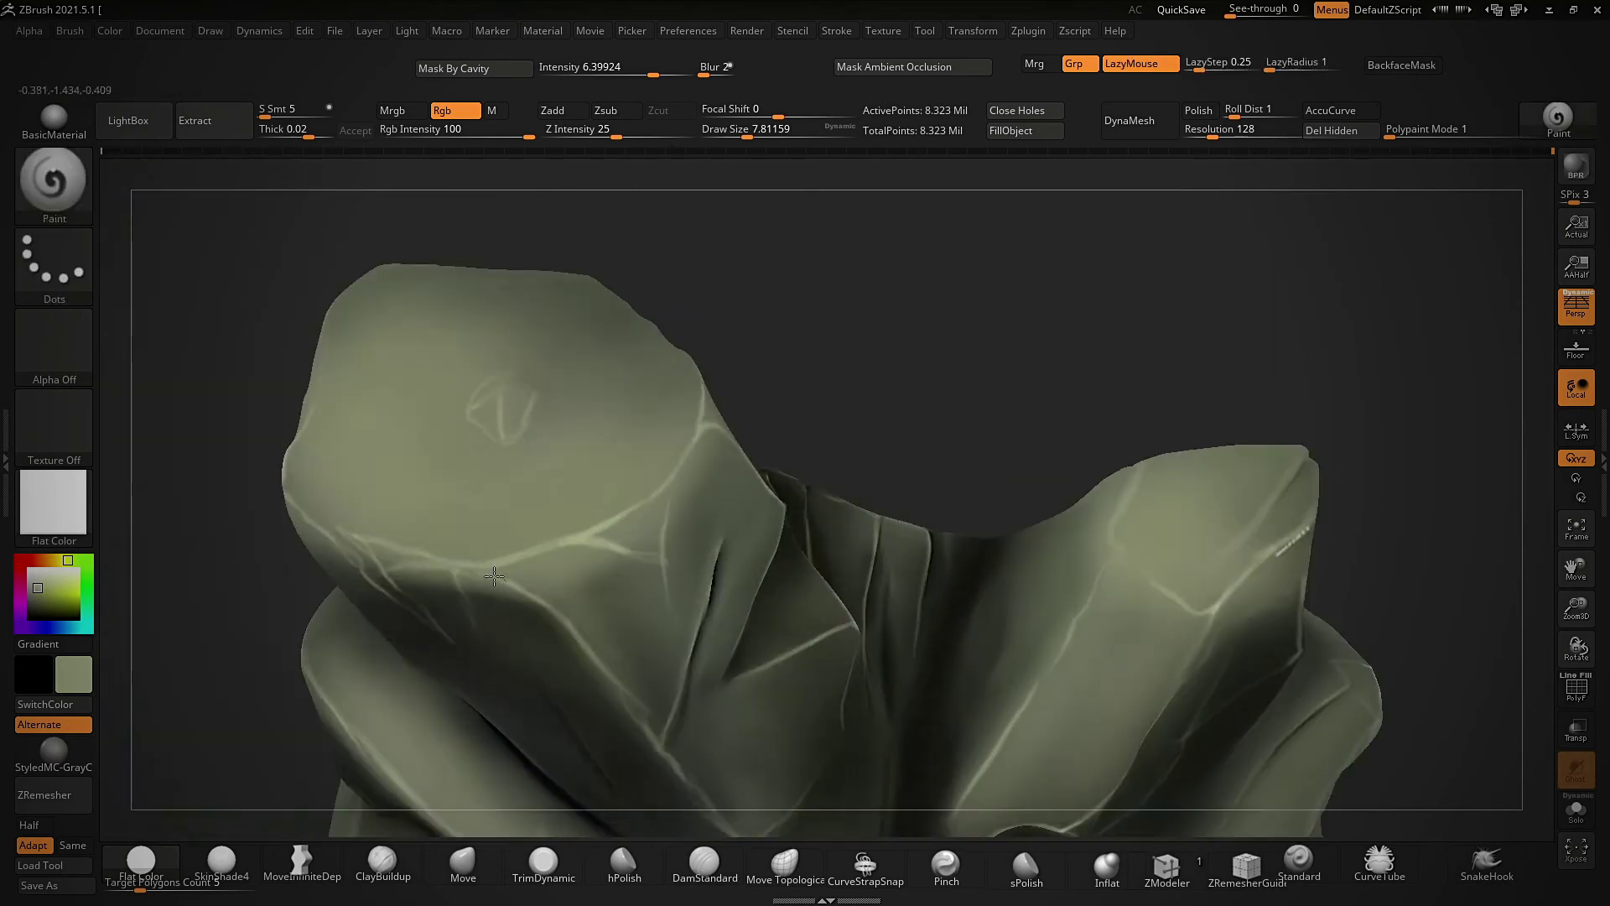
pyautogui.press('super')
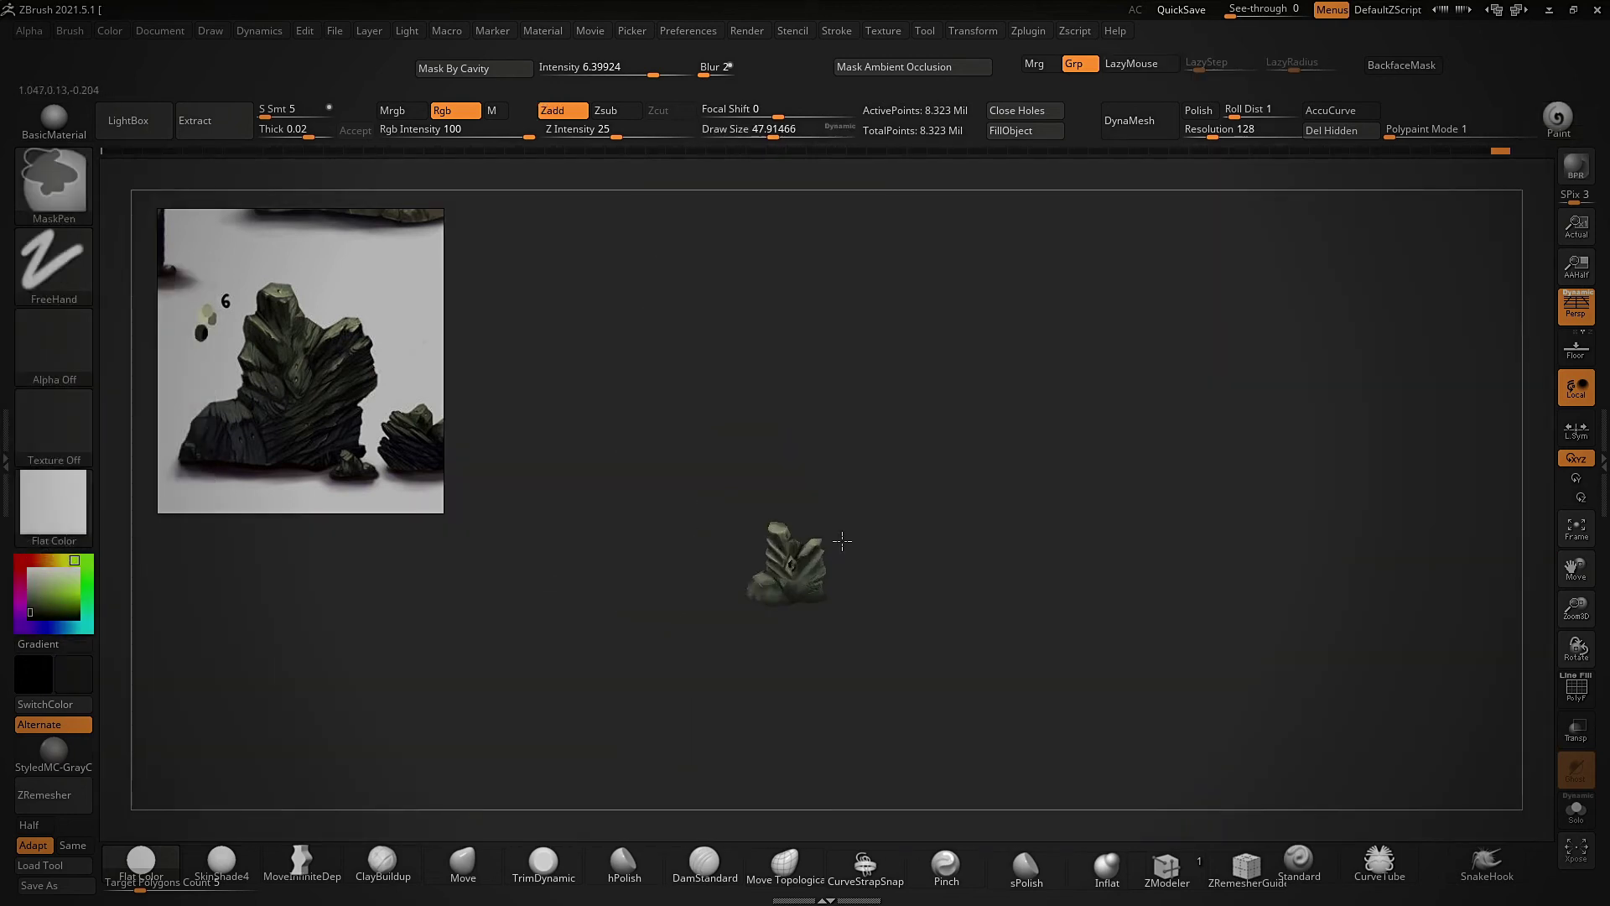
# Step: Paint a glowing magenta core inside the hole with the brush shrunk to about 10
pyautogui.moveTo(1090, 587); pyautogui.dragTo(1365, 404)
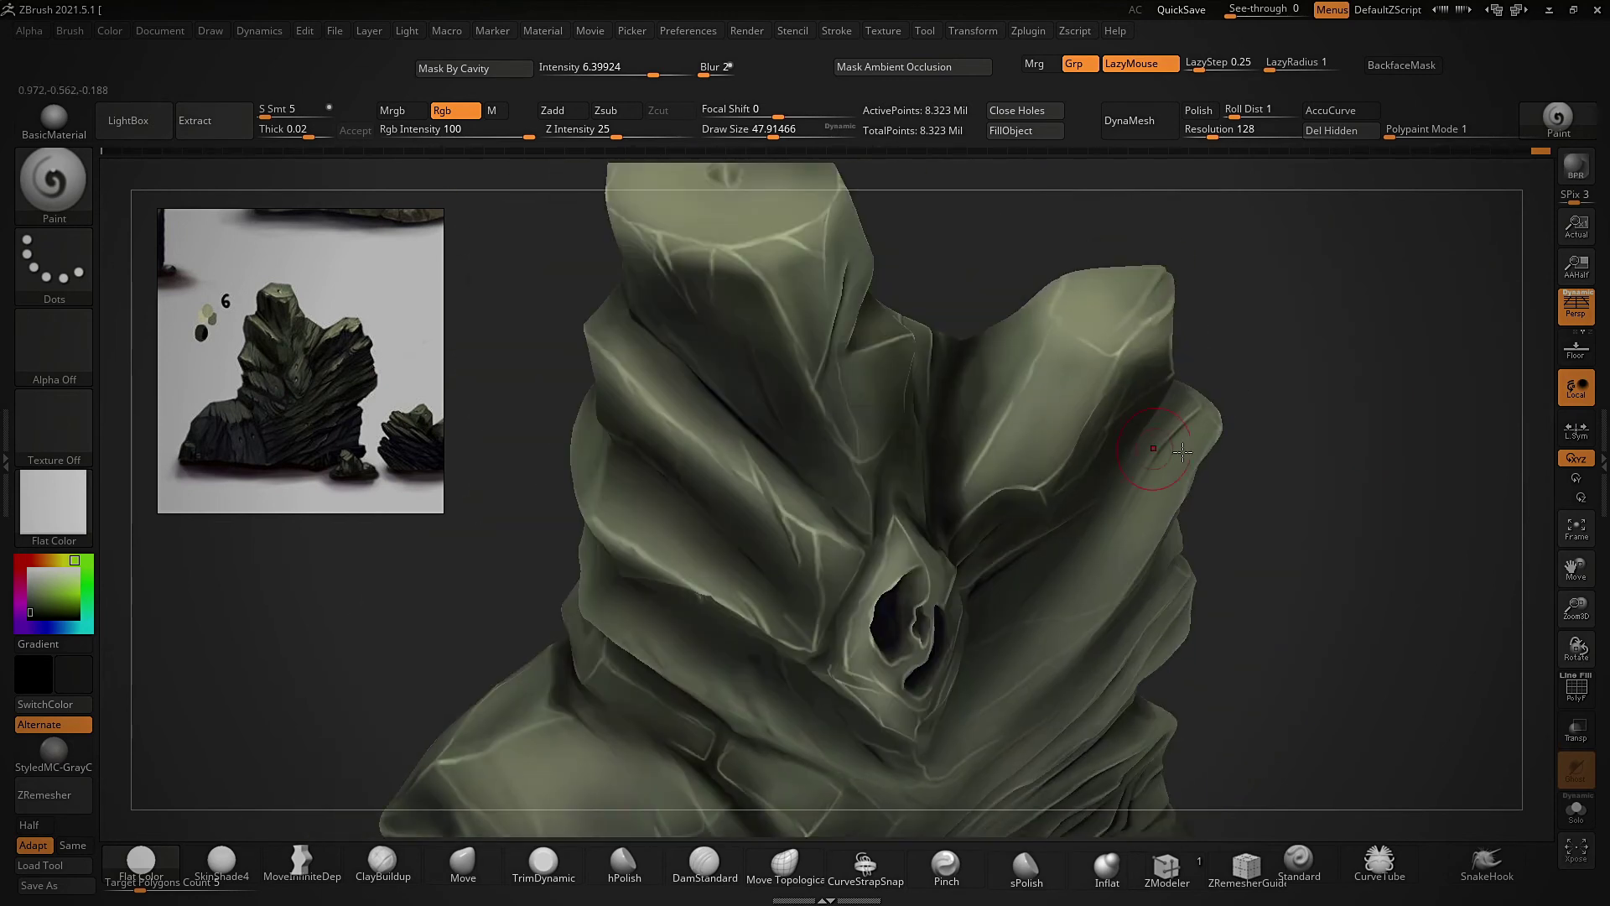
pyautogui.moveTo(1183, 451); pyautogui.dragTo(876, 512)
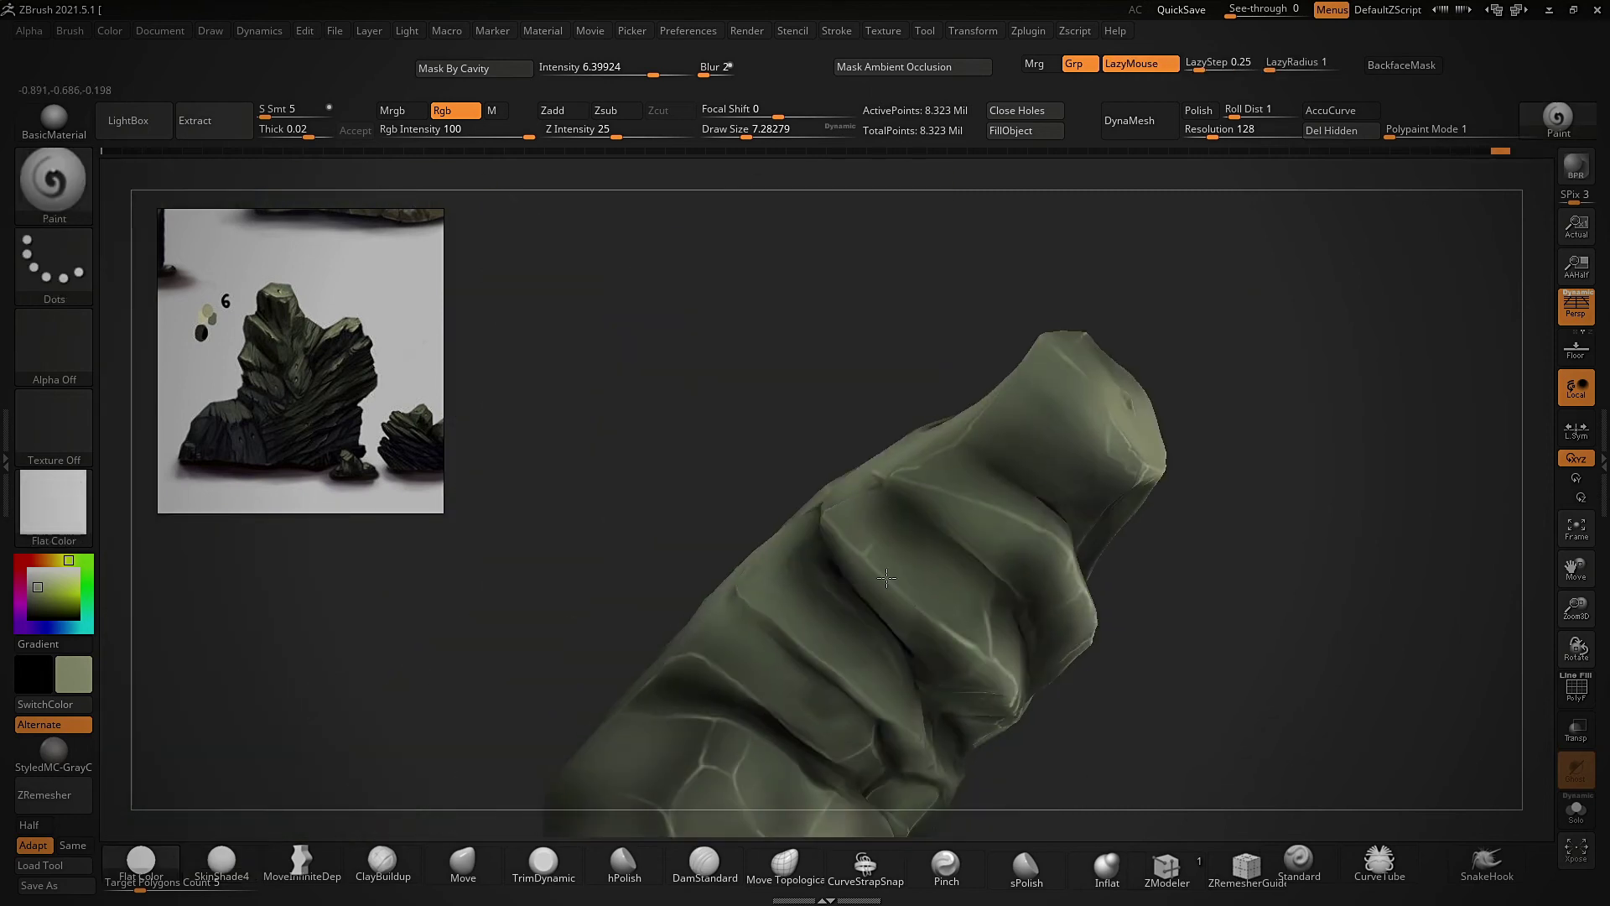
pyautogui.moveTo(886, 577); pyautogui.dragTo(637, 545)
pyautogui.press('f')
pyautogui.moveTo(763, 421); pyautogui.dragTo(1354, 360)
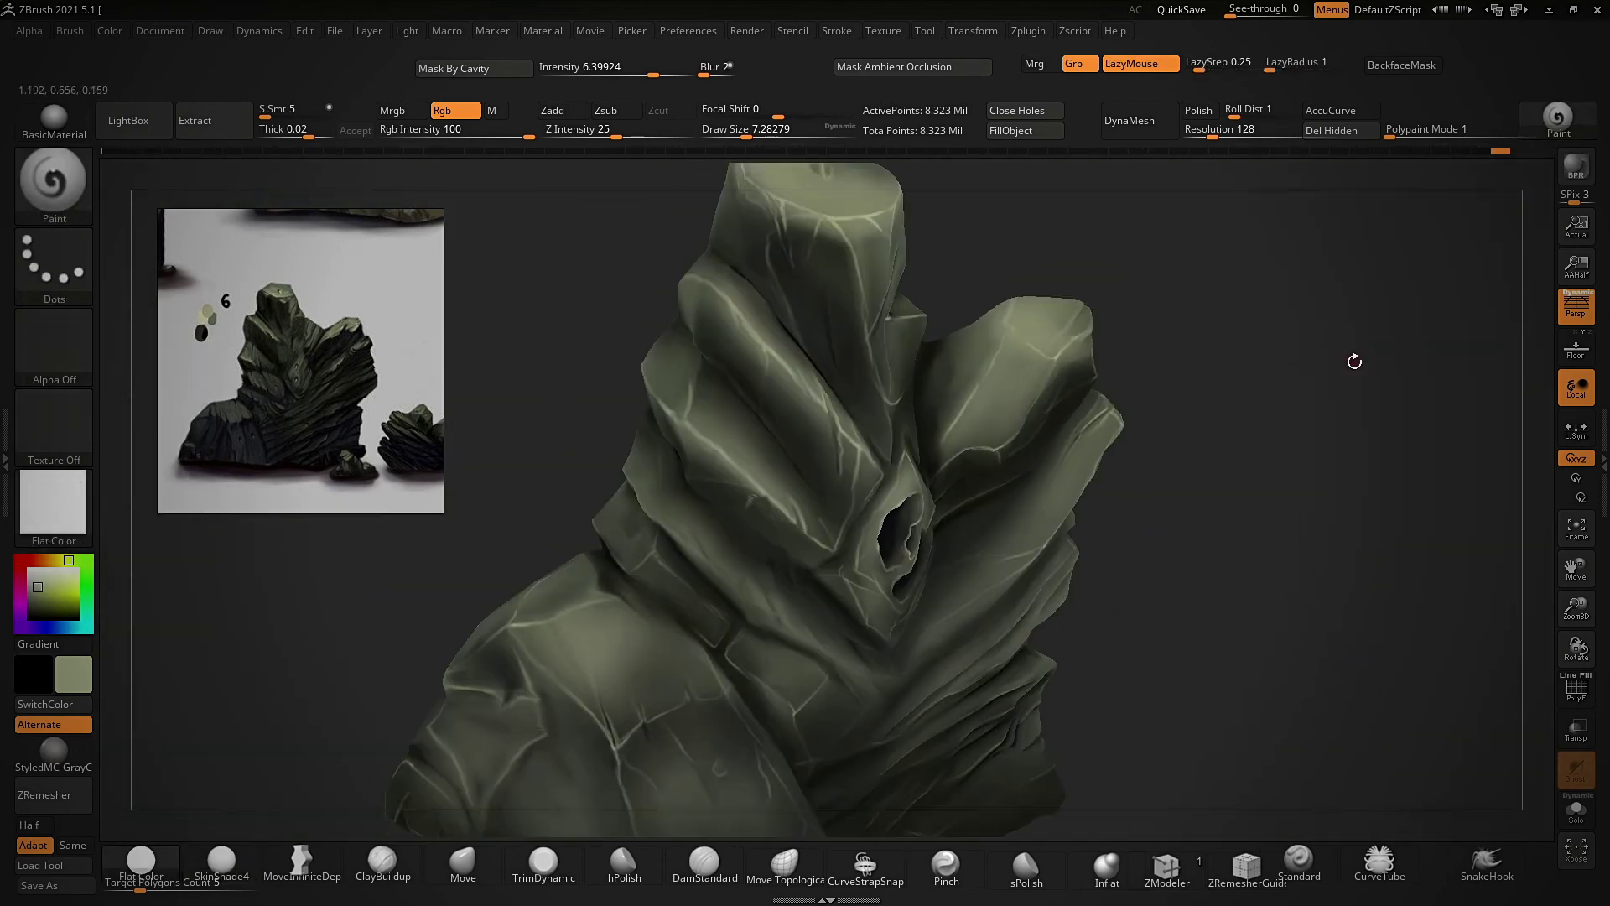
pyautogui.moveTo(1323, 442); pyautogui.dragTo(714, 384)
pyautogui.moveTo(986, 399)
pyautogui.mouseDown()
pyautogui.moveTo(1208, 449)
pyautogui.moveTo(1054, 367)
pyautogui.moveTo(657, 612)
pyautogui.moveTo(1222, 528)
pyautogui.moveTo(690, 461)
pyautogui.mouseUp()
pyautogui.press('s')
pyautogui.moveTo(1210, 443); pyautogui.dragTo(1178, 444)
pyautogui.moveTo(952, 496)
pyautogui.mouseDown()
pyautogui.moveTo(1091, 402)
pyautogui.moveTo(1229, 341)
pyautogui.moveTo(900, 617)
pyautogui.moveTo(1042, 385)
pyautogui.moveTo(693, 586)
pyautogui.moveTo(1168, 783)
pyautogui.moveTo(1141, 484)
pyautogui.moveTo(922, 545)
pyautogui.moveTo(755, 419)
pyautogui.moveTo(548, 599)
pyautogui.mouseUp()
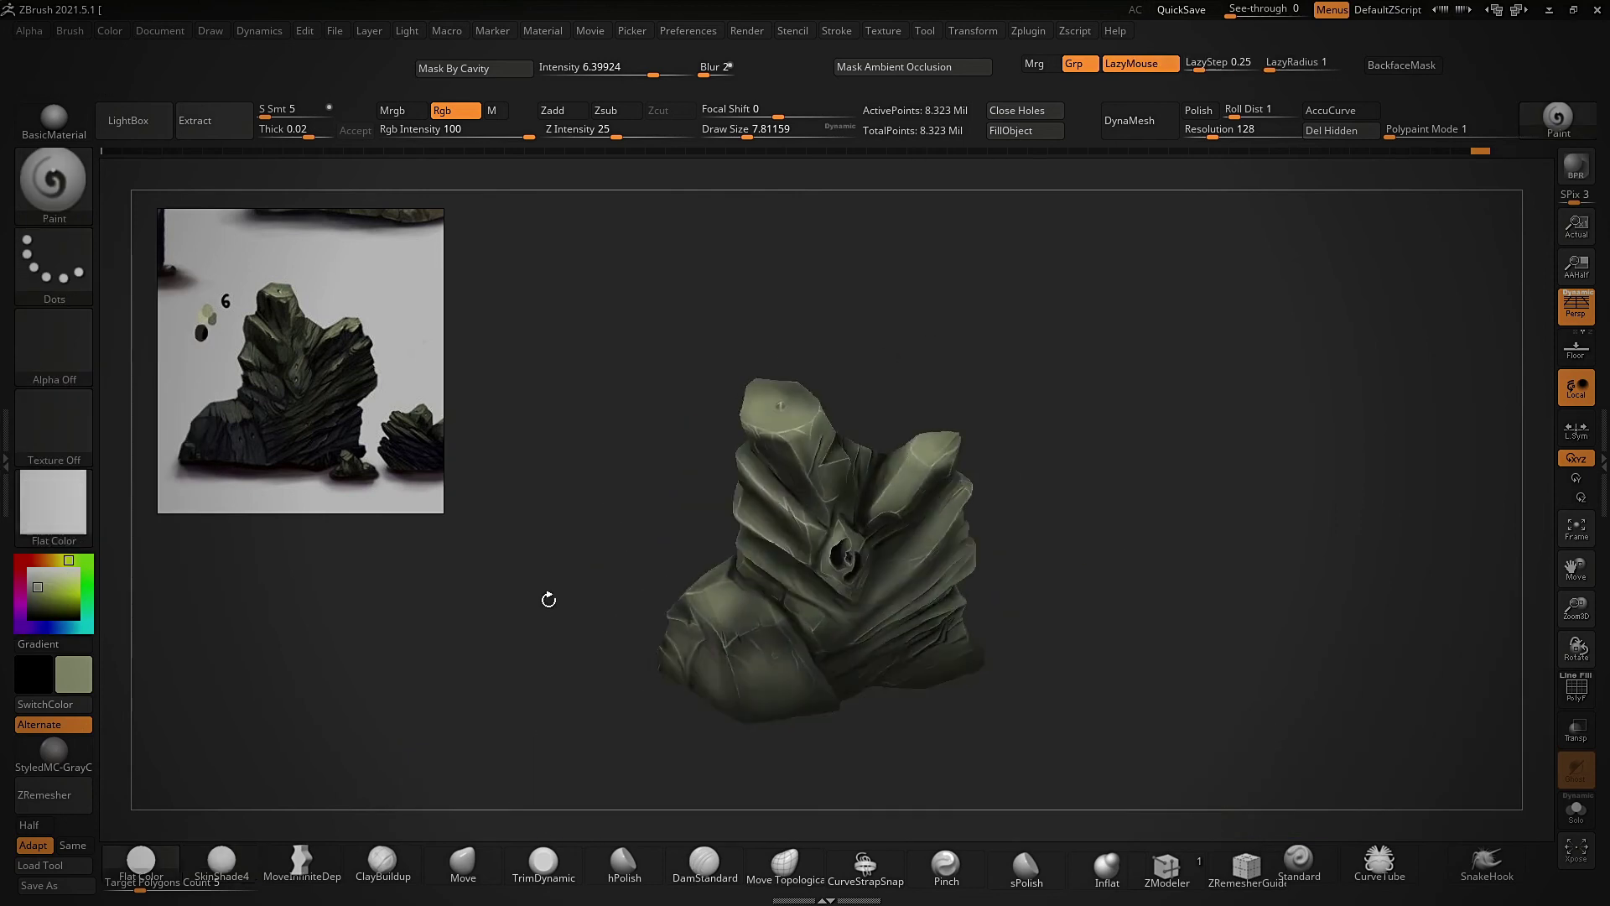
pyautogui.moveTo(1132, 322); pyautogui.dragTo(1112, 521)
# Step: Spread a reddish wash over the rock's right side, then save the project
pyautogui.press('b')
pyautogui.press('p')
pyautogui.press('a')
pyautogui.moveTo(1336, 454)
pyautogui.mouseDown()
pyautogui.moveTo(1132, 420)
pyautogui.moveTo(1082, 385)
pyautogui.moveTo(911, 442)
pyautogui.mouseUp()
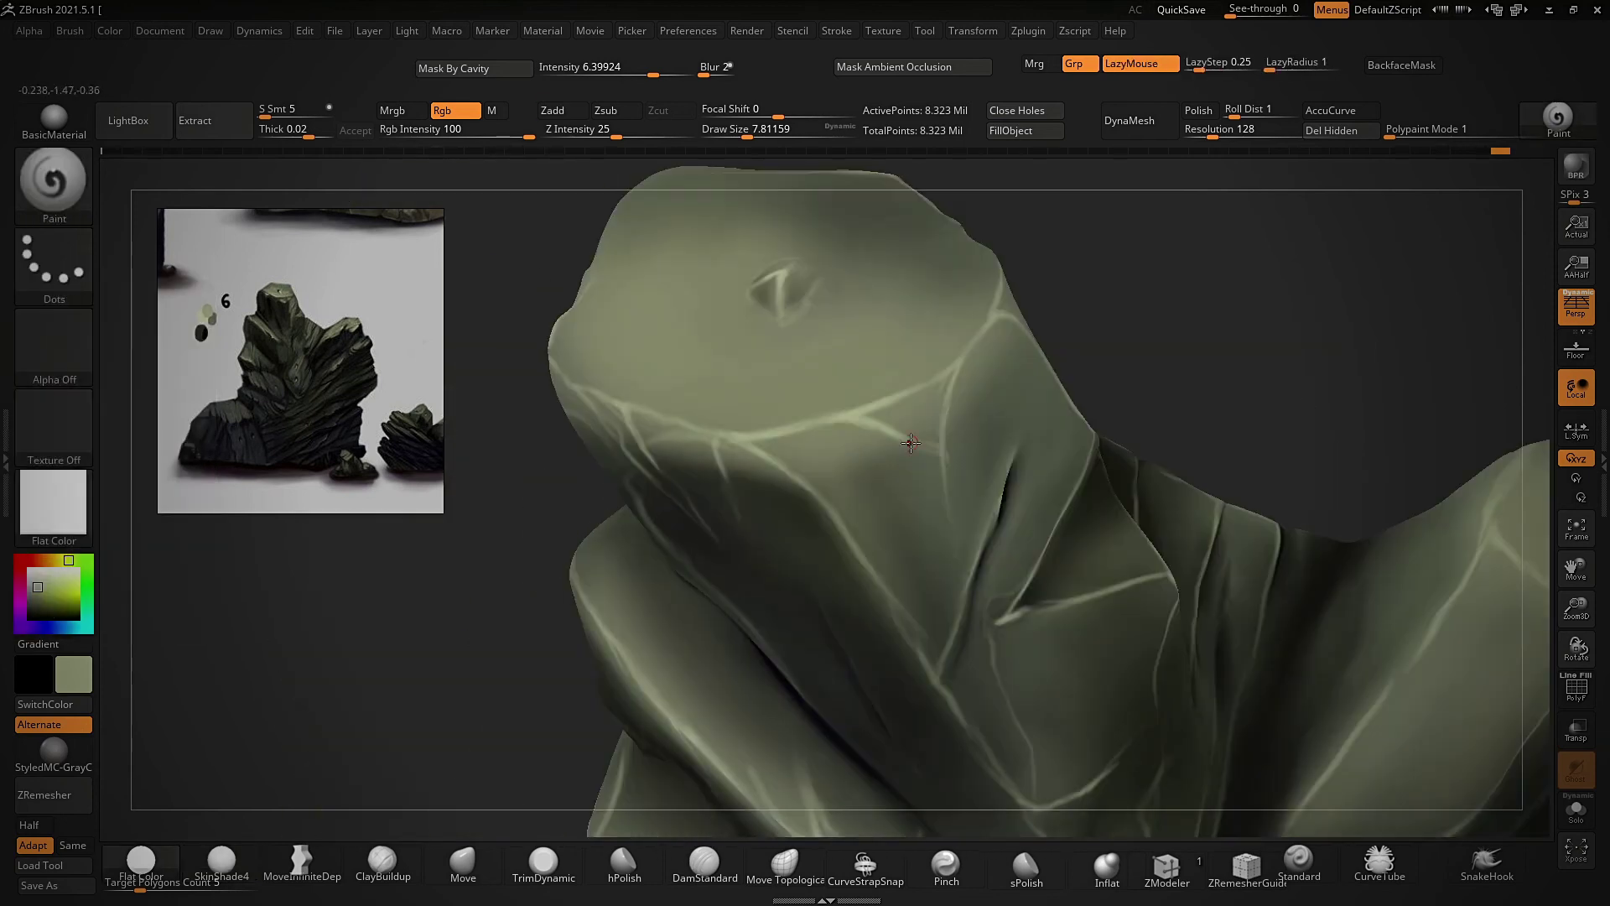
pyautogui.moveTo(911, 442); pyautogui.dragTo(735, 493, button='right')
pyautogui.moveTo(654, 528); pyautogui.dragTo(1130, 293, button='right')
pyautogui.press('f')
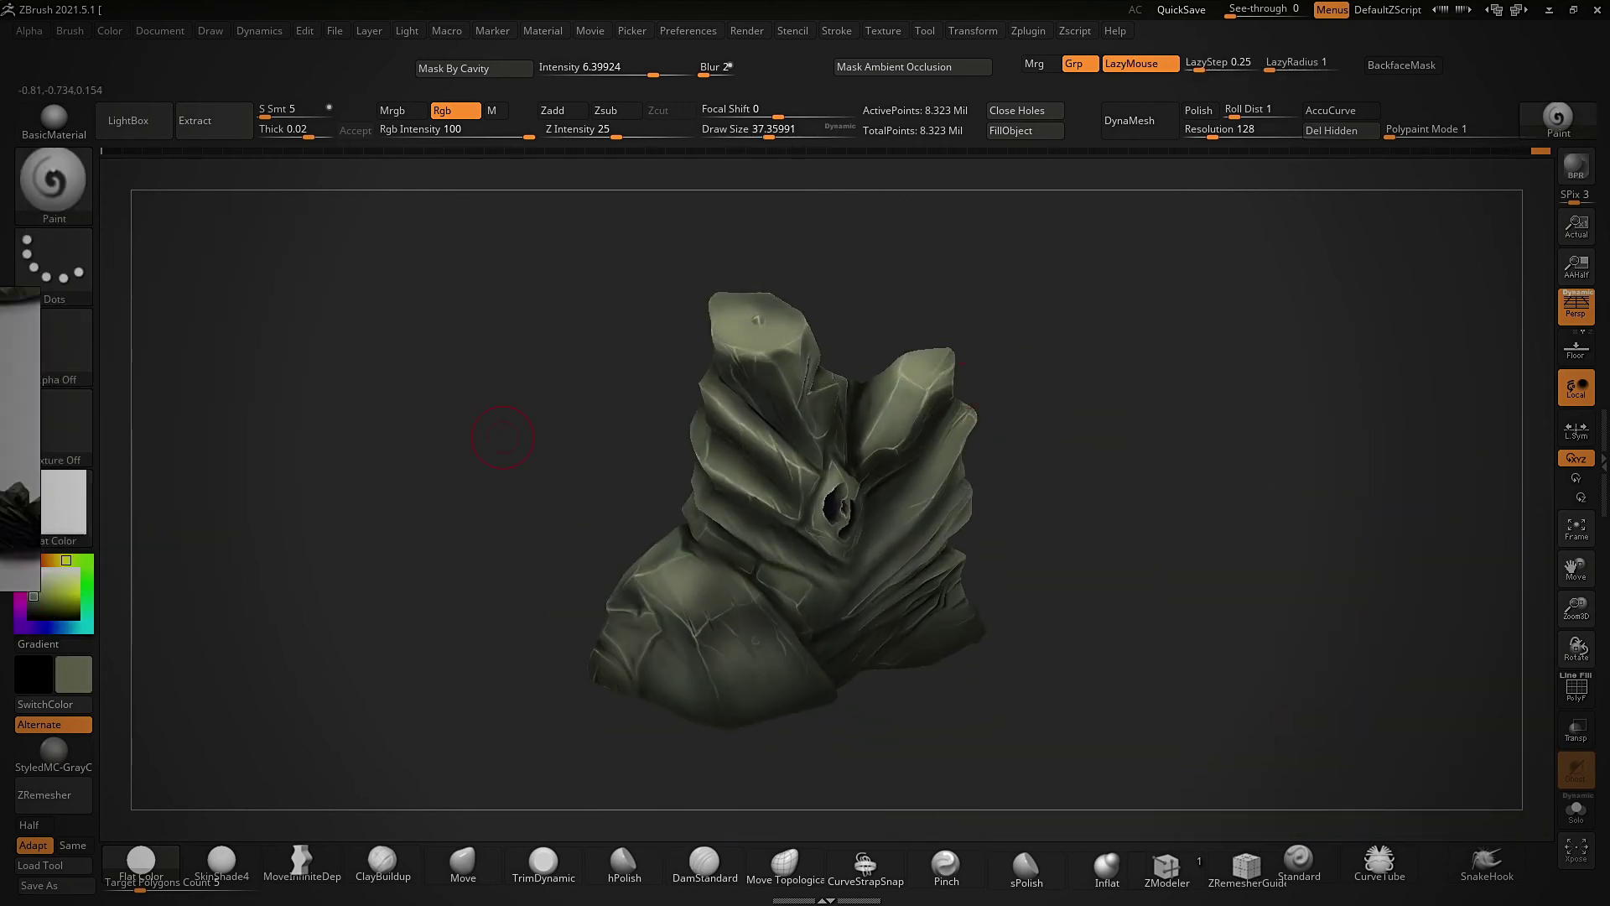
pyautogui.hotkey('ctrl', 'shift', 's')
pyautogui.press('Escape')
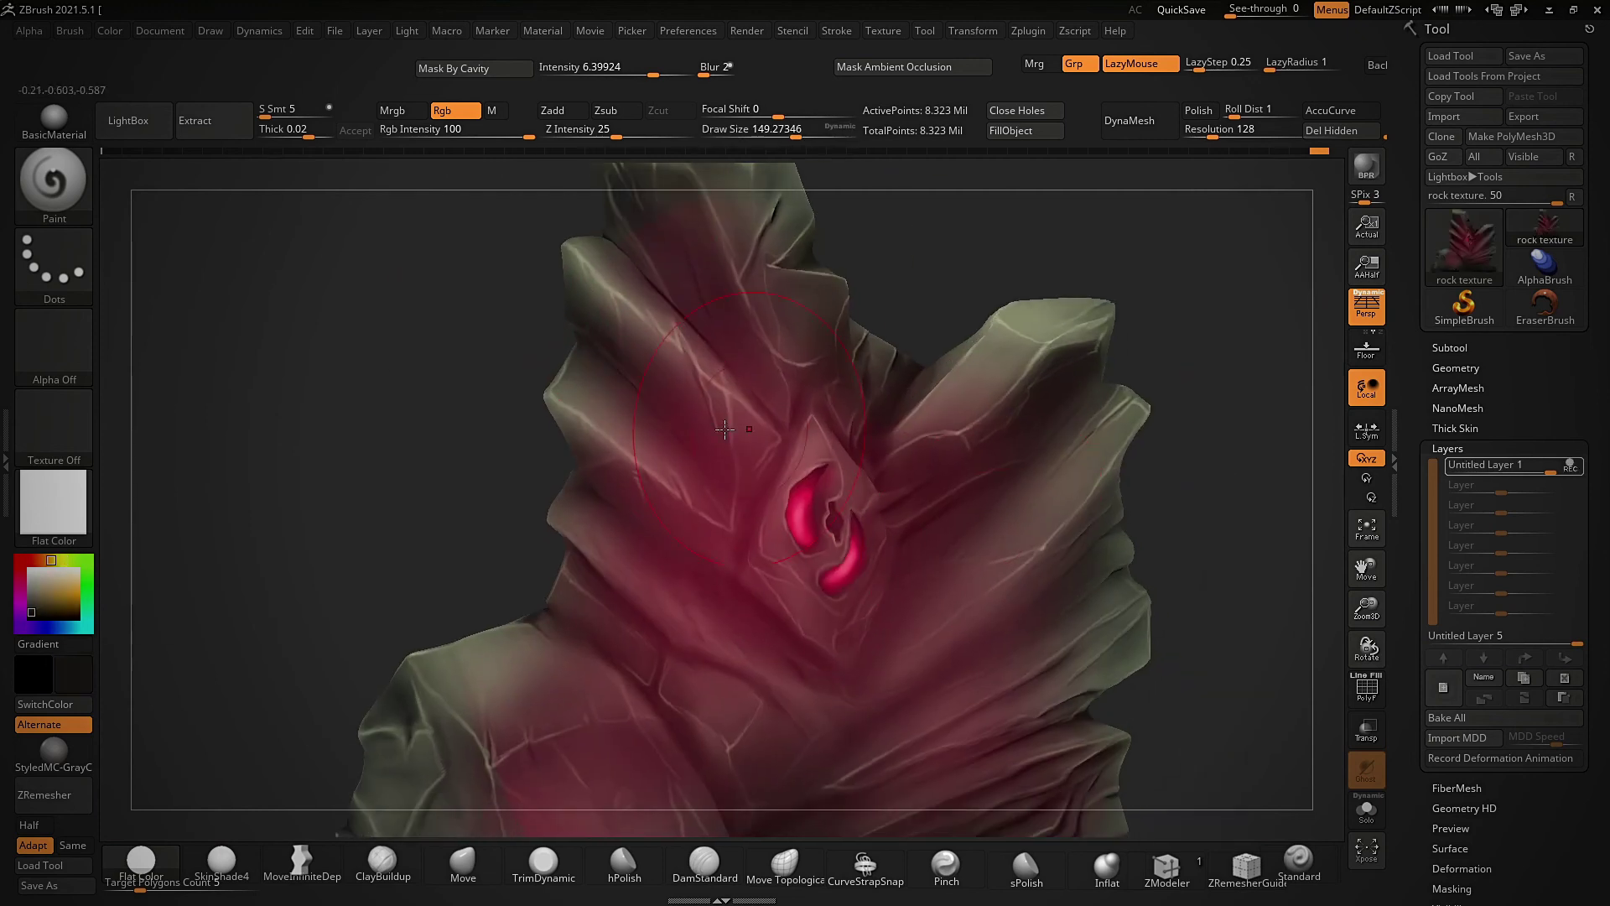
# Step: Paint red-magenta crescents in the hole and pink streaks outward with brush size about 28.7
pyautogui.press('s')
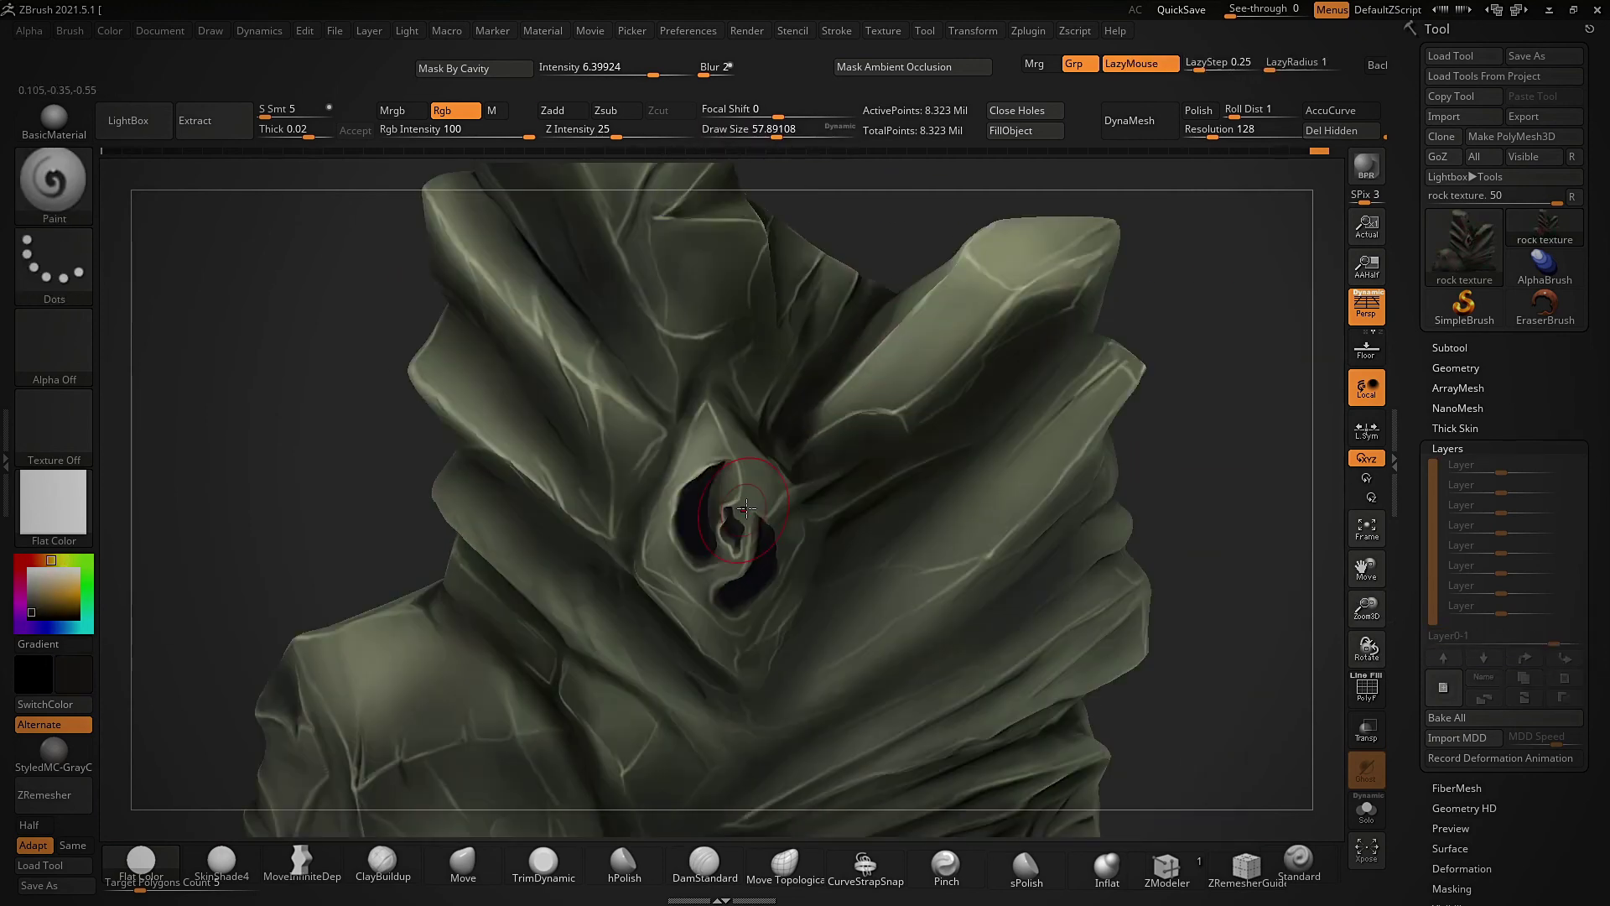
pyautogui.click(54, 428)
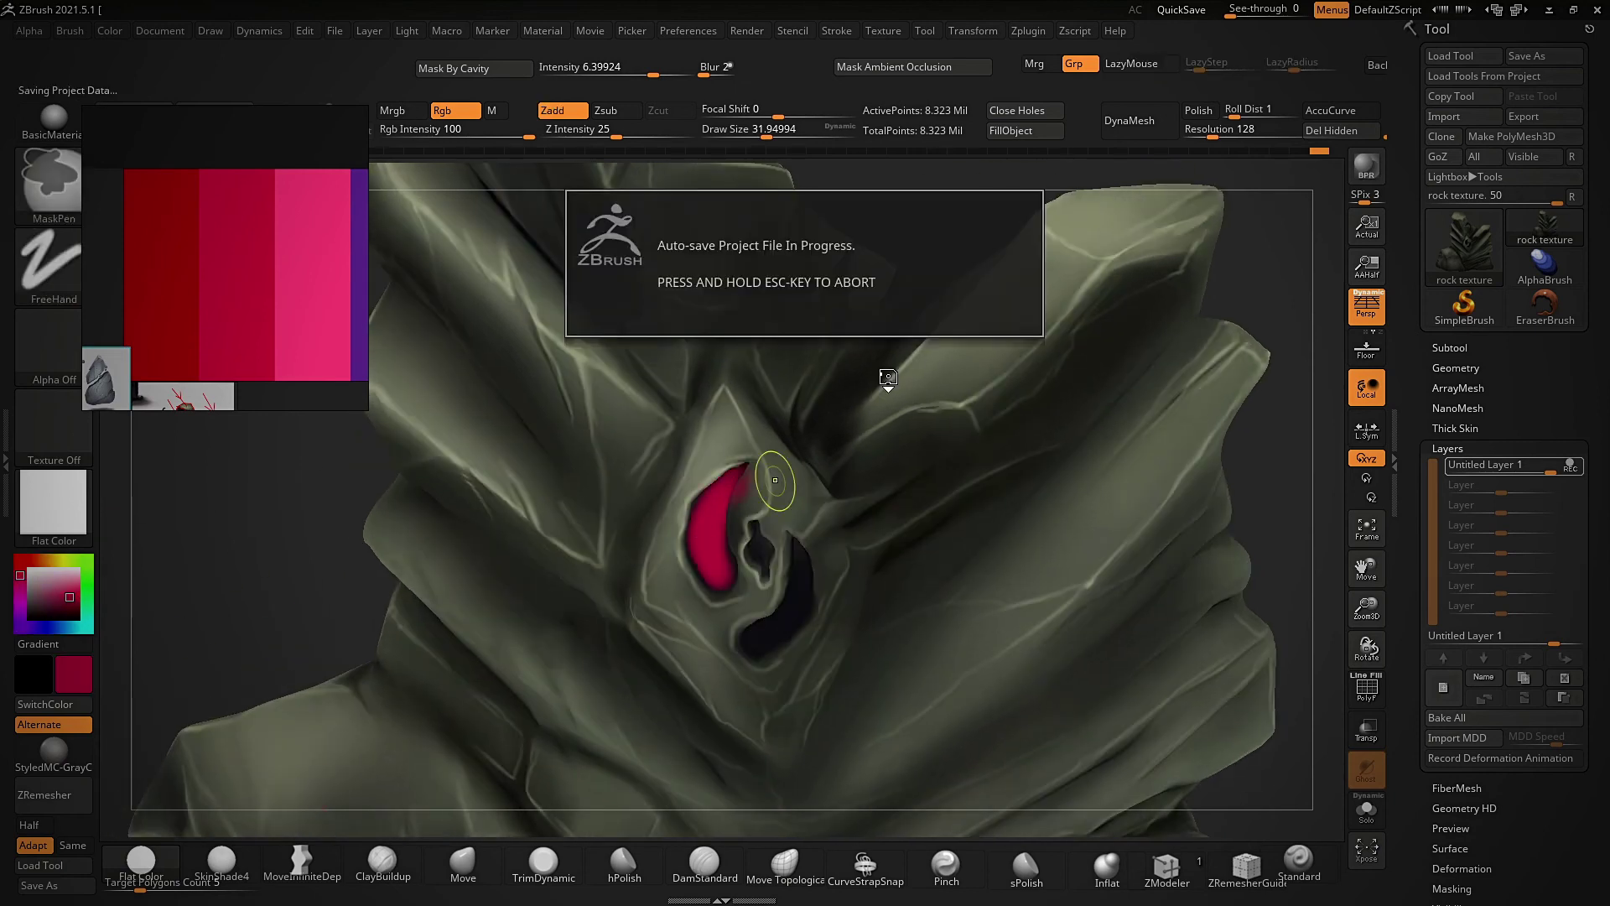
pyautogui.press('Escape')
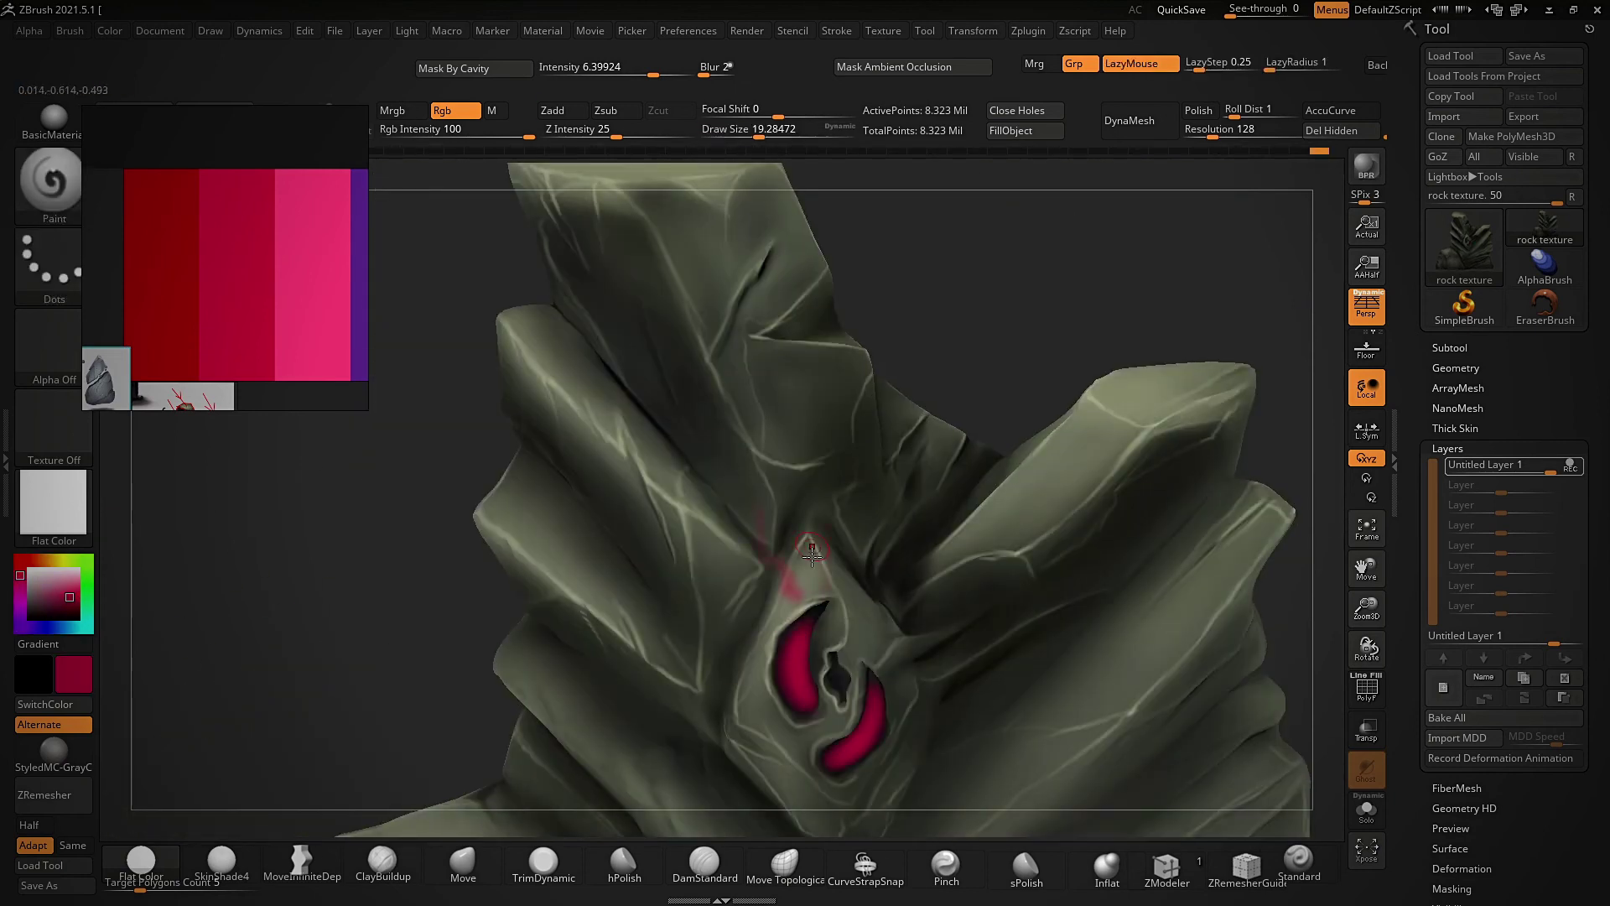
pyautogui.press('s')
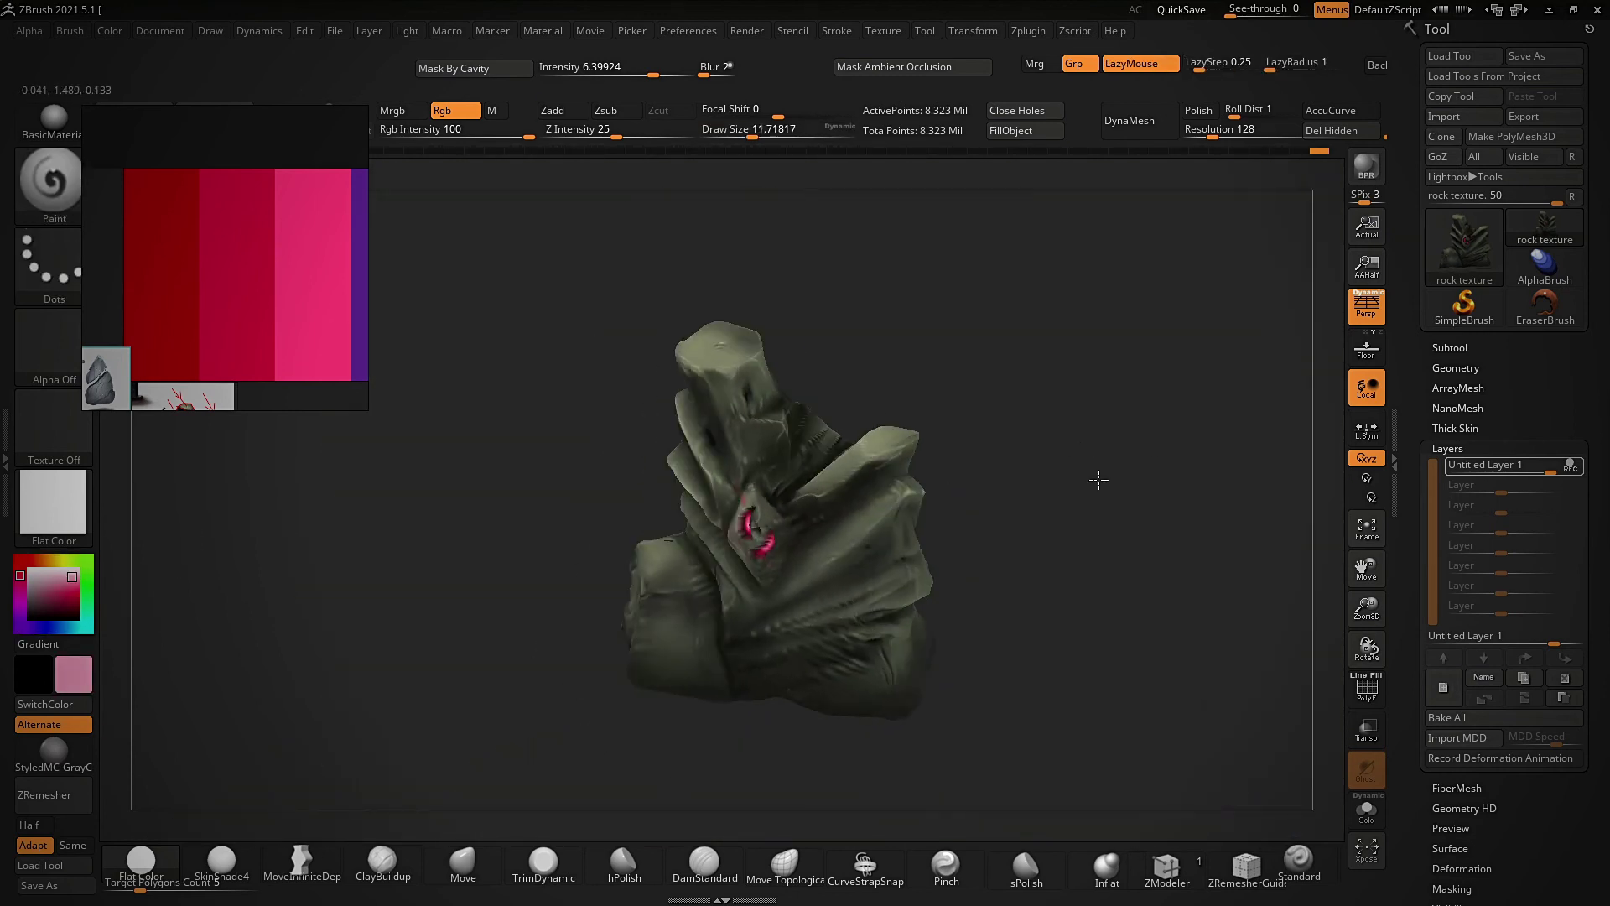
pyautogui.press('s')
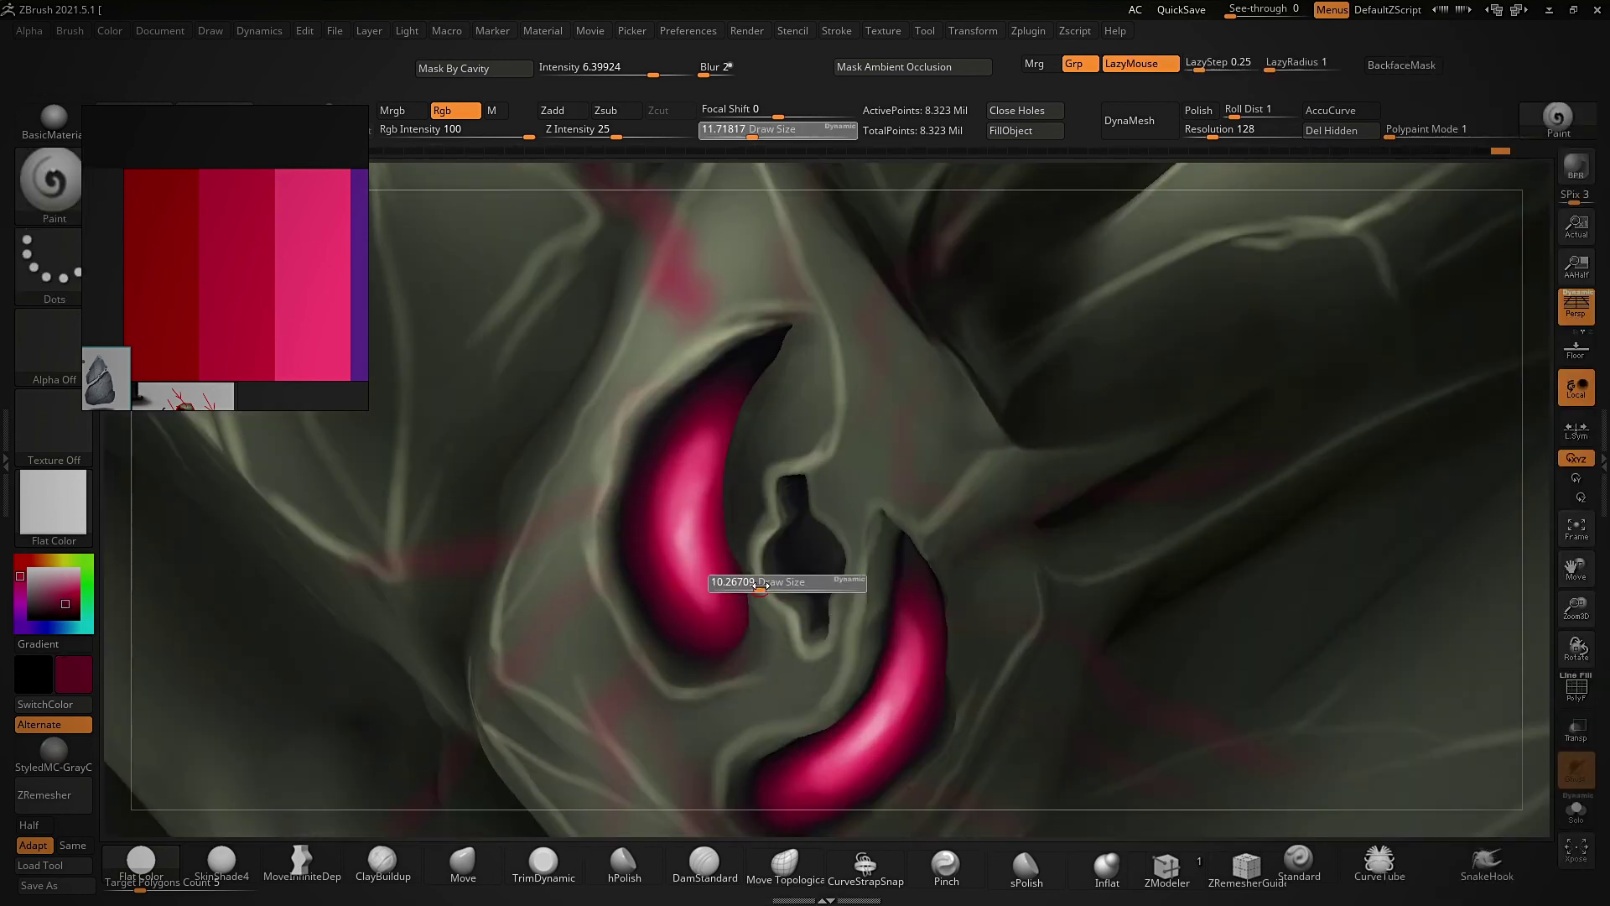
pyautogui.moveTo(760, 584); pyautogui.dragTo(772, 554)
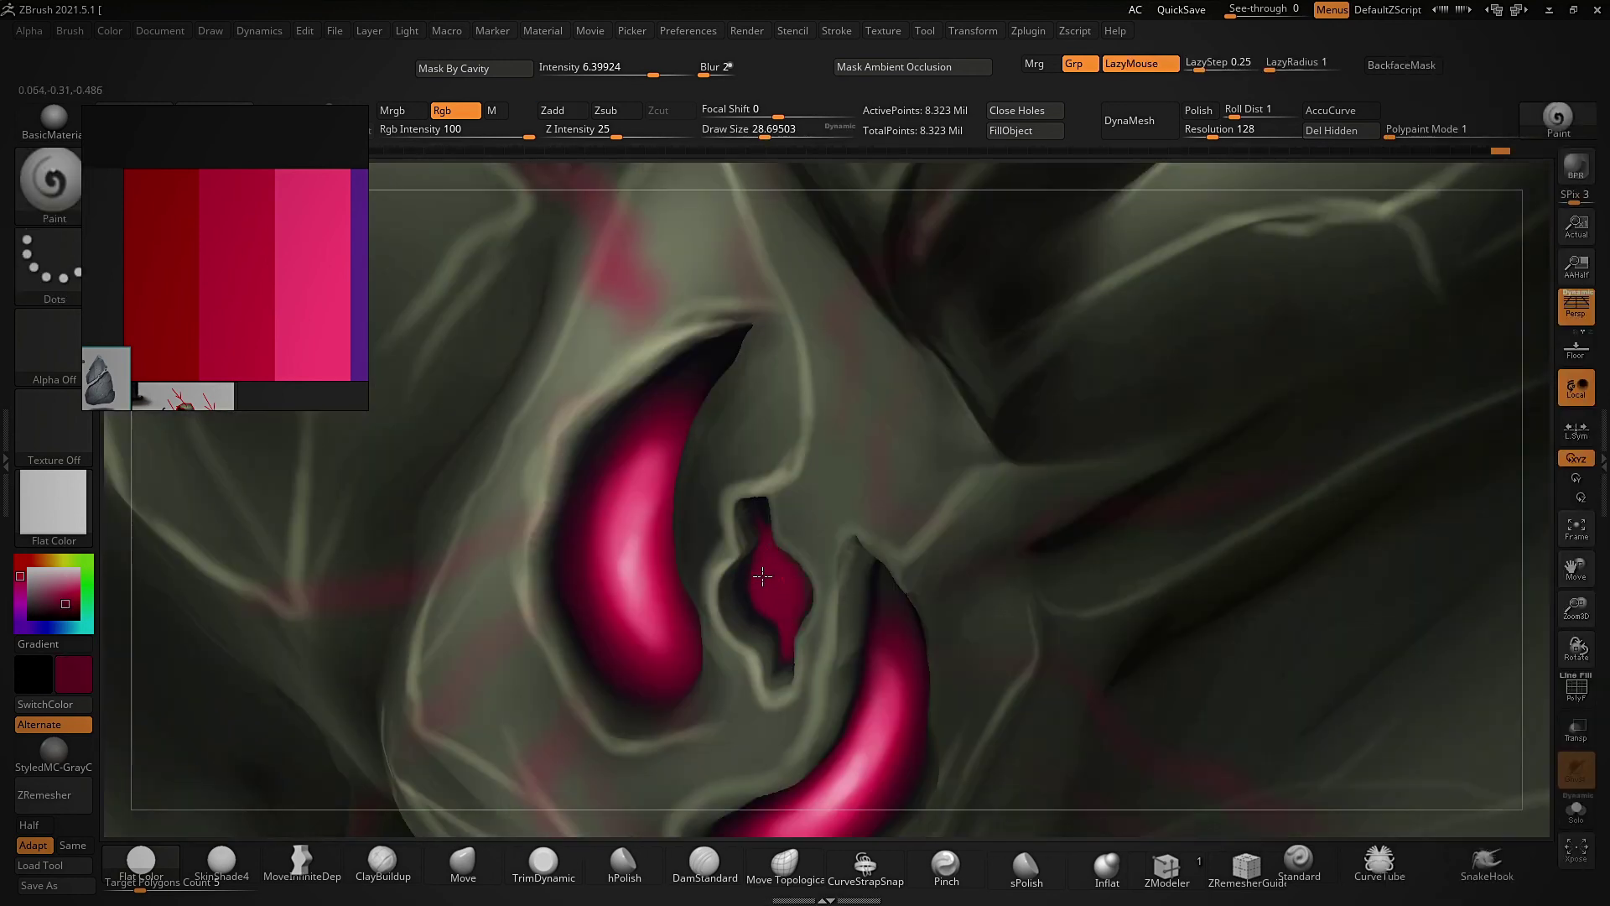
pyautogui.moveTo(762, 575); pyautogui.dragTo(786, 571, button='right')
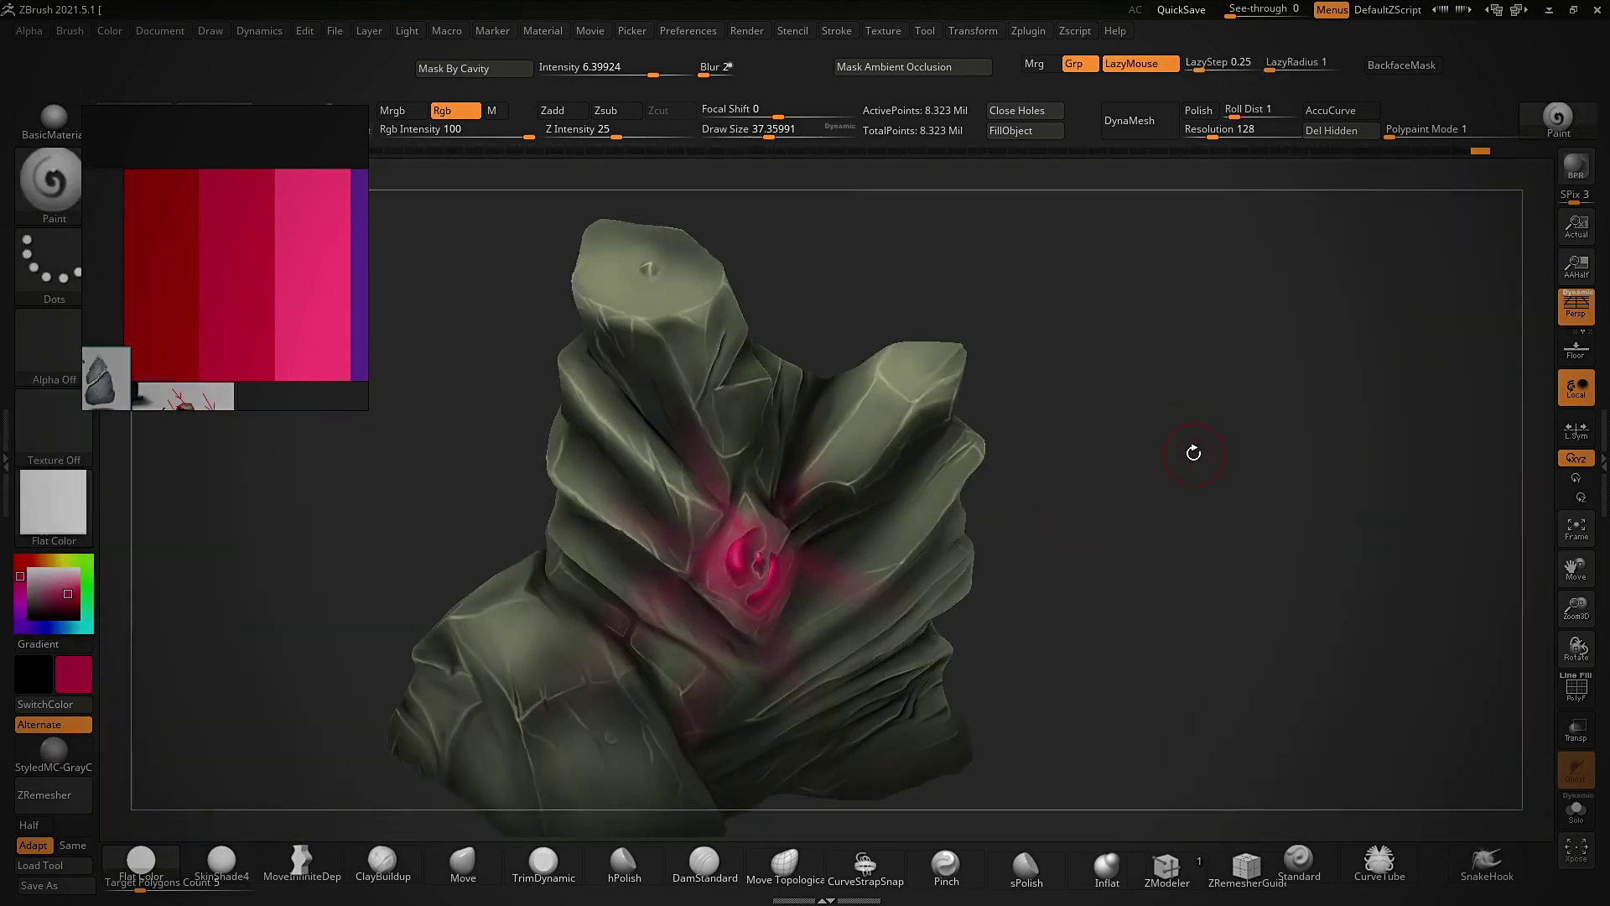
pyautogui.moveTo(1194, 453); pyautogui.dragTo(1158, 407)
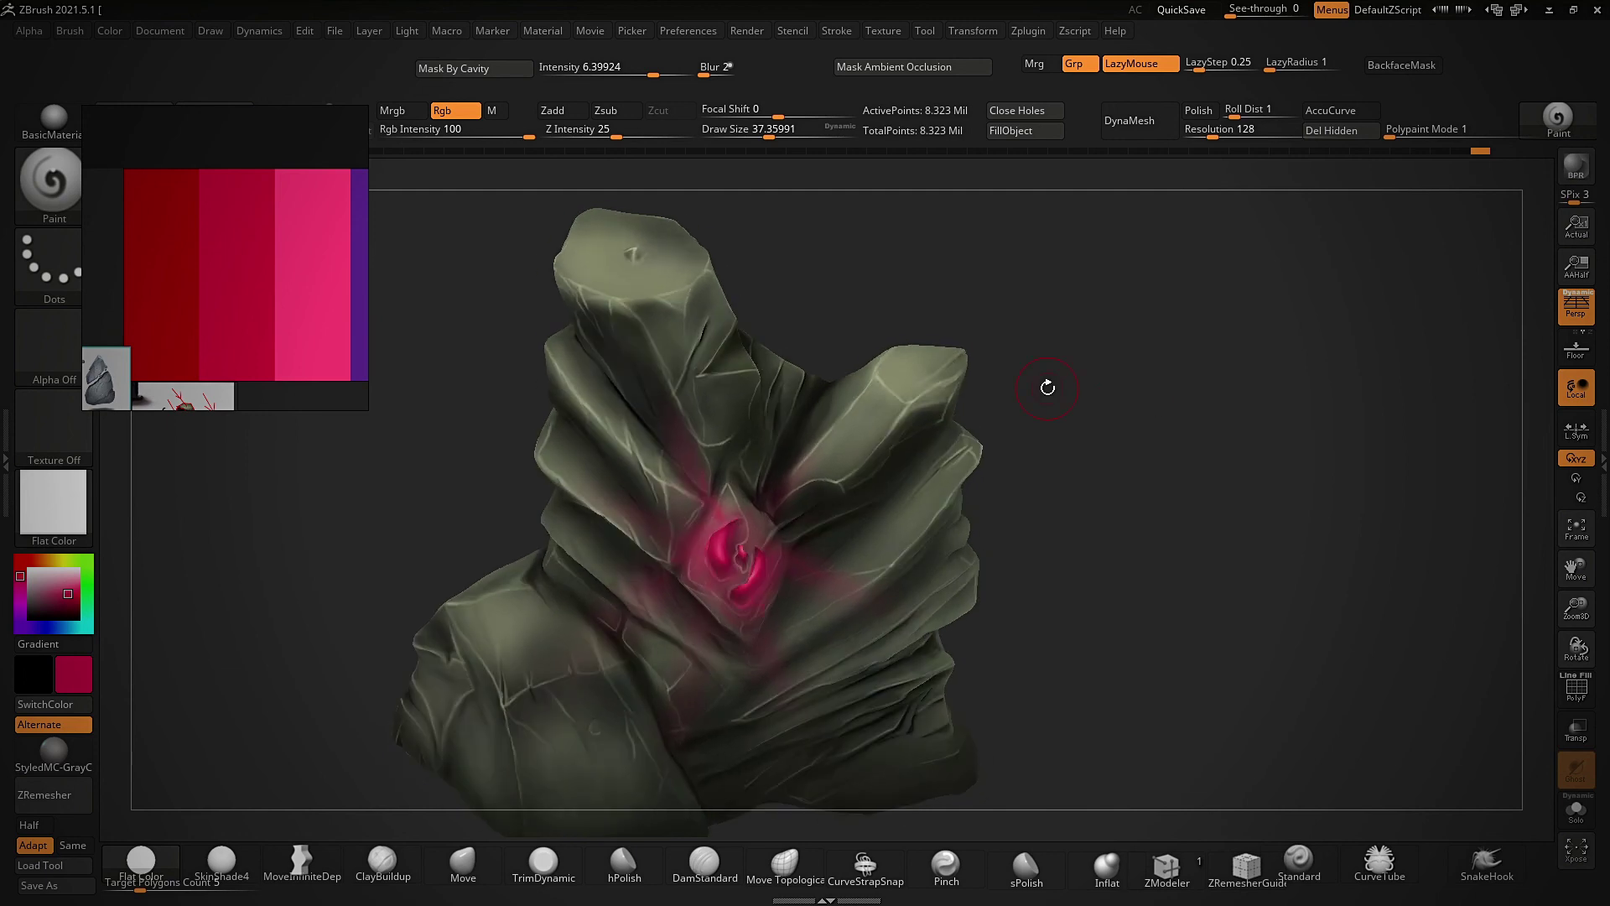
# Step: Snapshot the rock onto the canvas from four different angles with Shift+S
pyautogui.moveTo(1047, 391); pyautogui.dragTo(1184, 512)
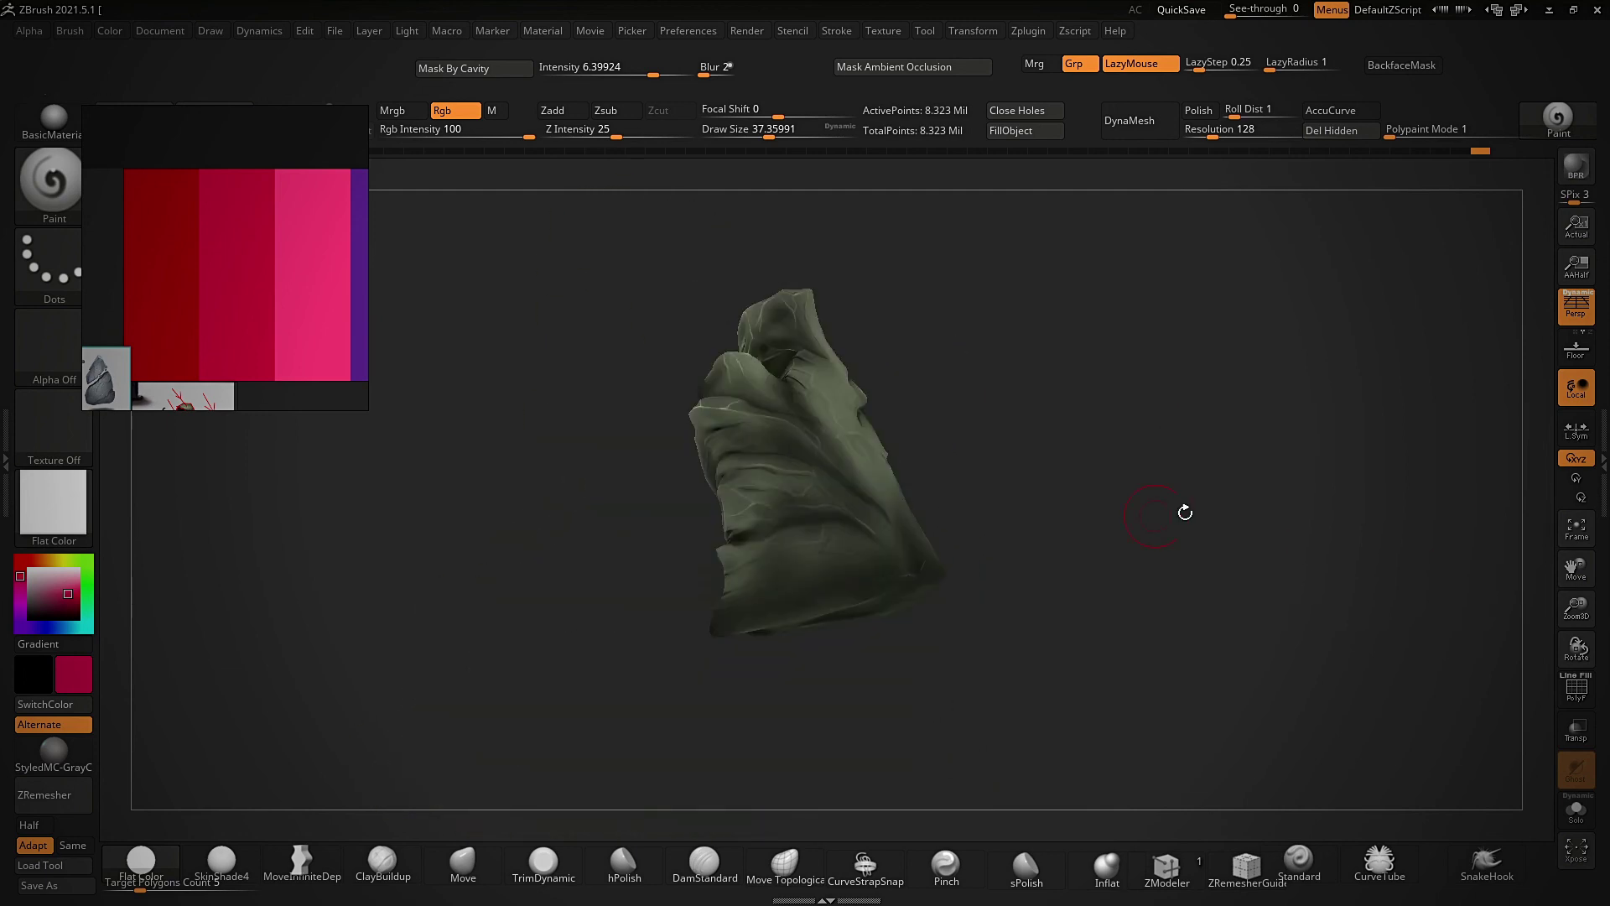
pyautogui.keyDown('alt'); pyautogui.moveTo(1258, 568); pyautogui.dragTo(983, 452); pyautogui.keyUp('alt')
pyautogui.moveTo(1101, 422)
pyautogui.mouseDown()
pyautogui.moveTo(819, 442)
pyautogui.moveTo(841, 546)
pyautogui.moveTo(696, 530)
pyautogui.moveTo(857, 540)
pyautogui.mouseUp()
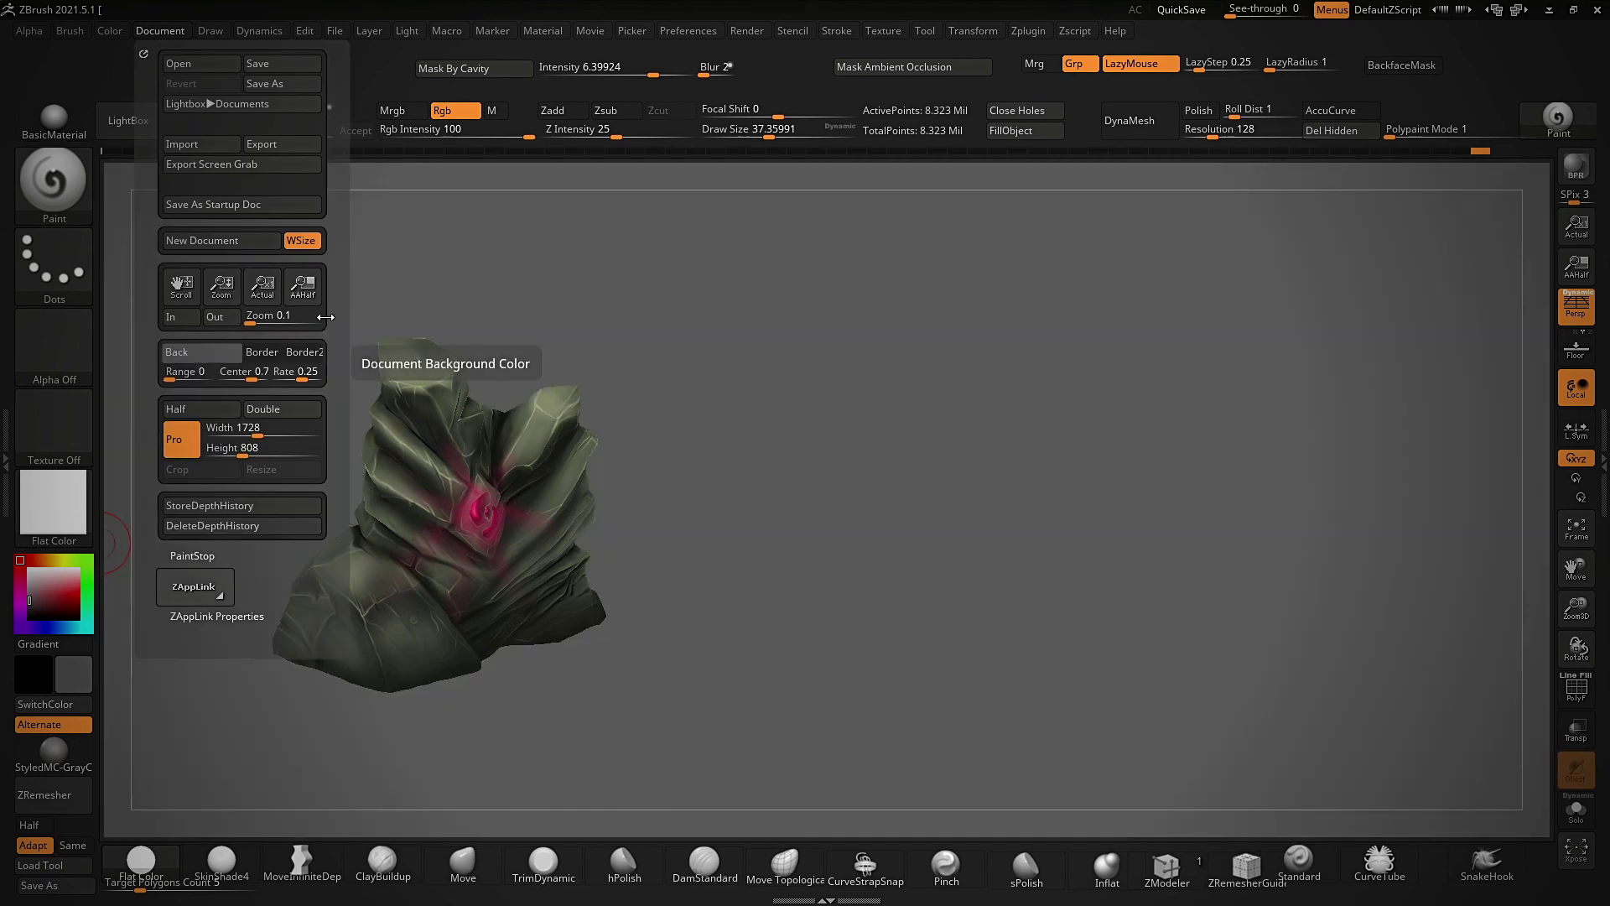
pyautogui.hotkey('shift', 's')
pyautogui.moveTo(1053, 435); pyautogui.dragTo(1454, 423)
pyautogui.hotkey('shift', 's')
pyautogui.hotkey('shift', 's')
# Step: Export the canvas as the JPEG image 'ZBrush Document 2'
pyautogui.click(160, 30)
pyautogui.click(282, 143)
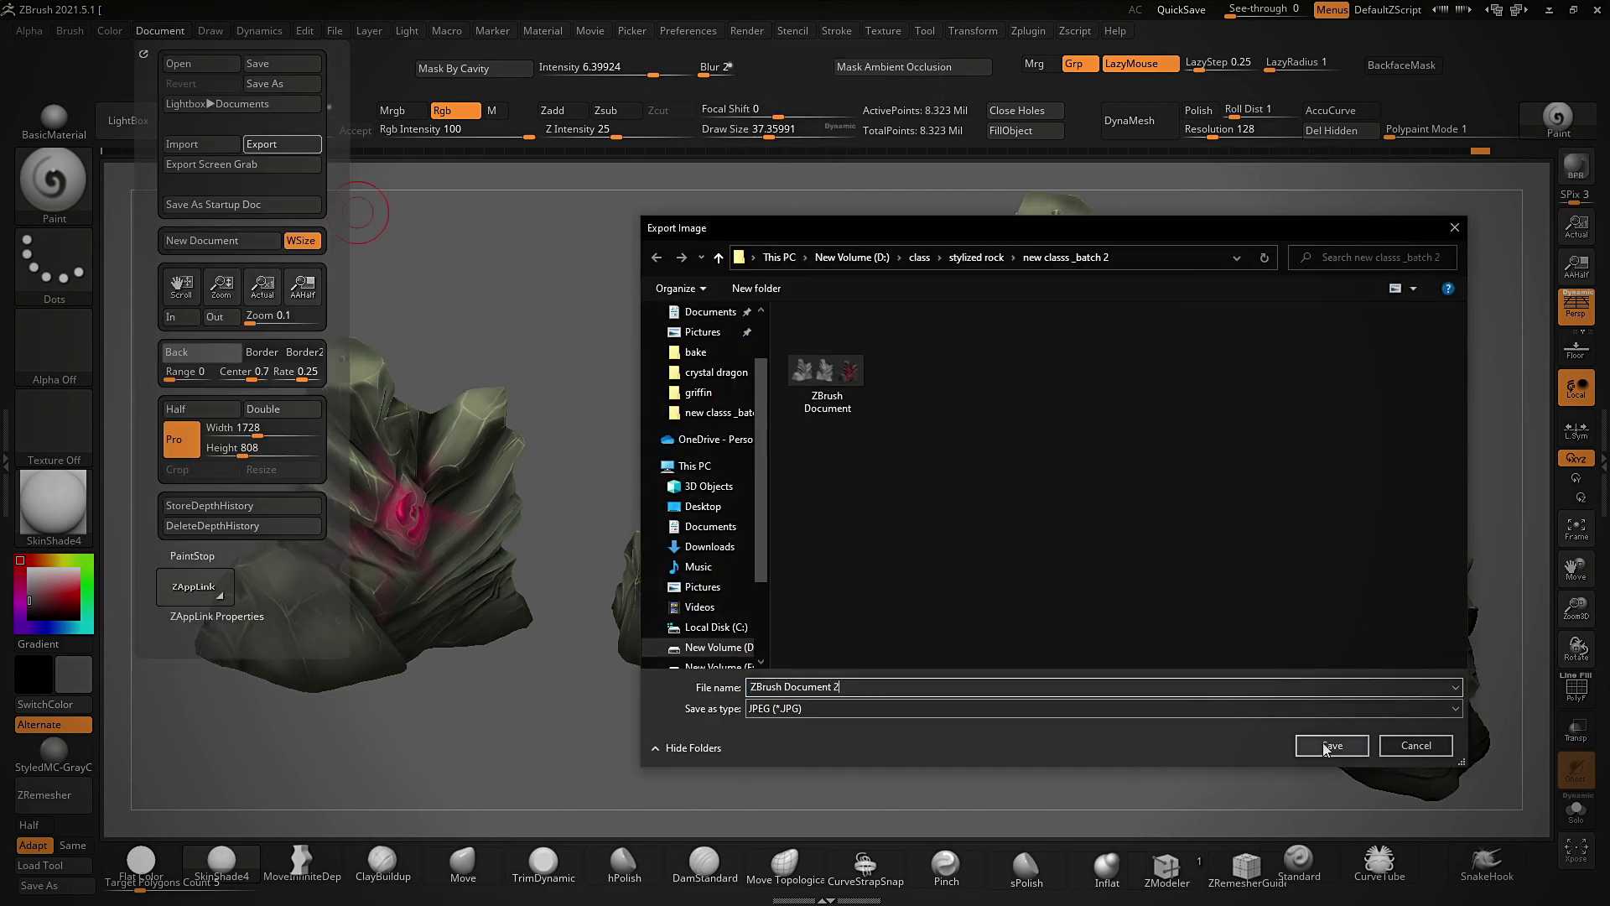
pyautogui.write('2')
pyautogui.click(1330, 745)
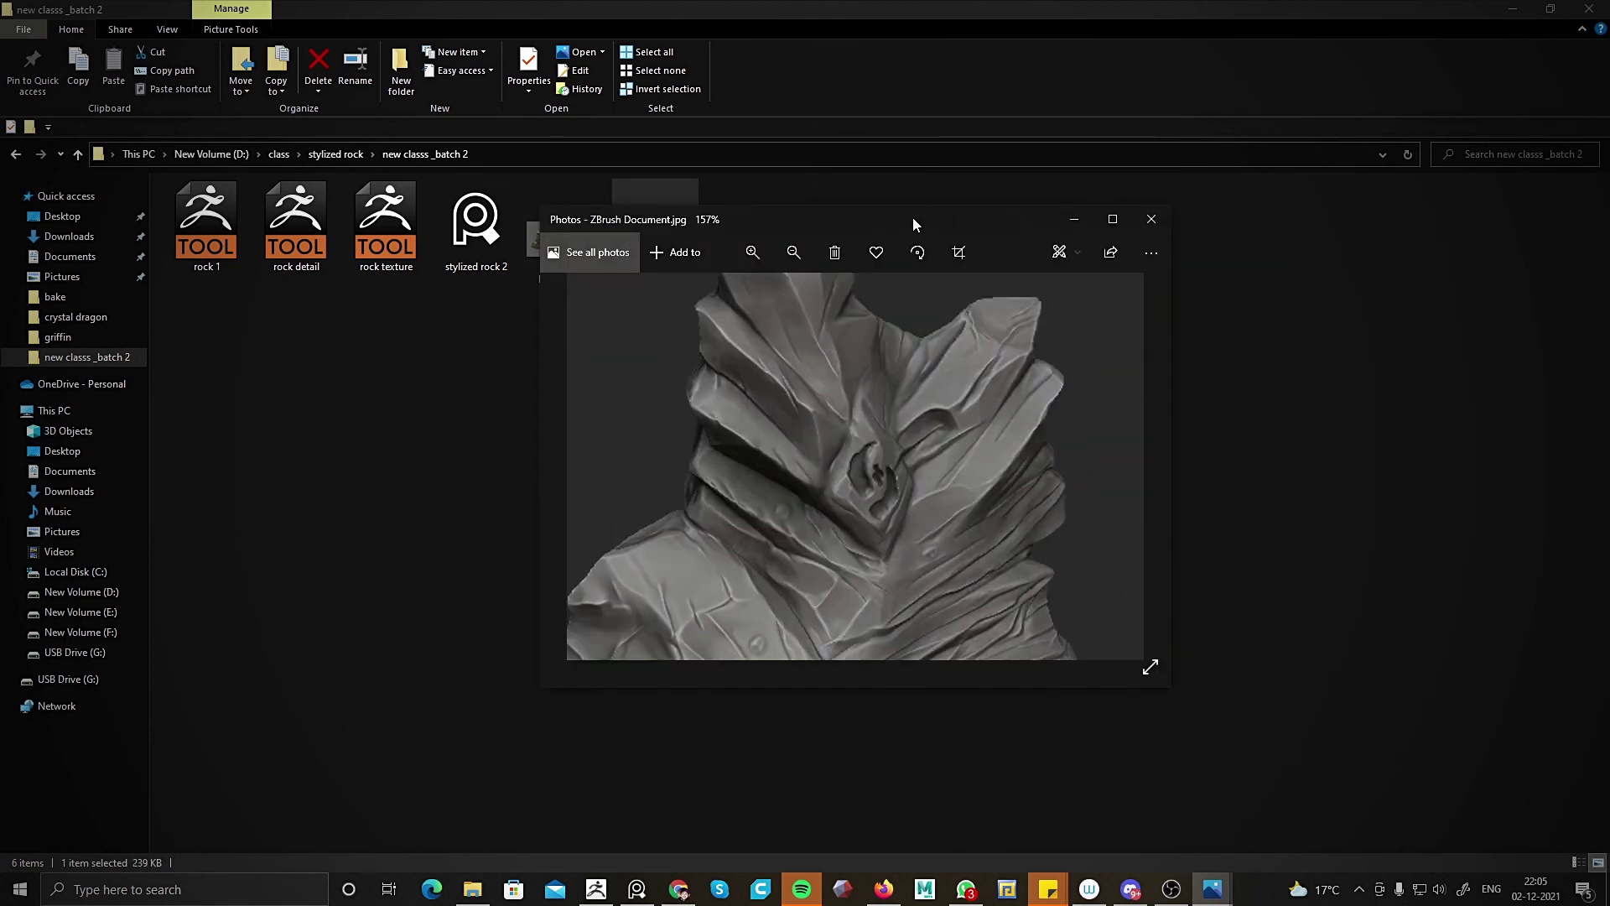
# Step: Maximize the Photos window and zoom in and out to inspect the four-rock image
pyautogui.moveTo(912, 218); pyautogui.dragTo(1069, 7)
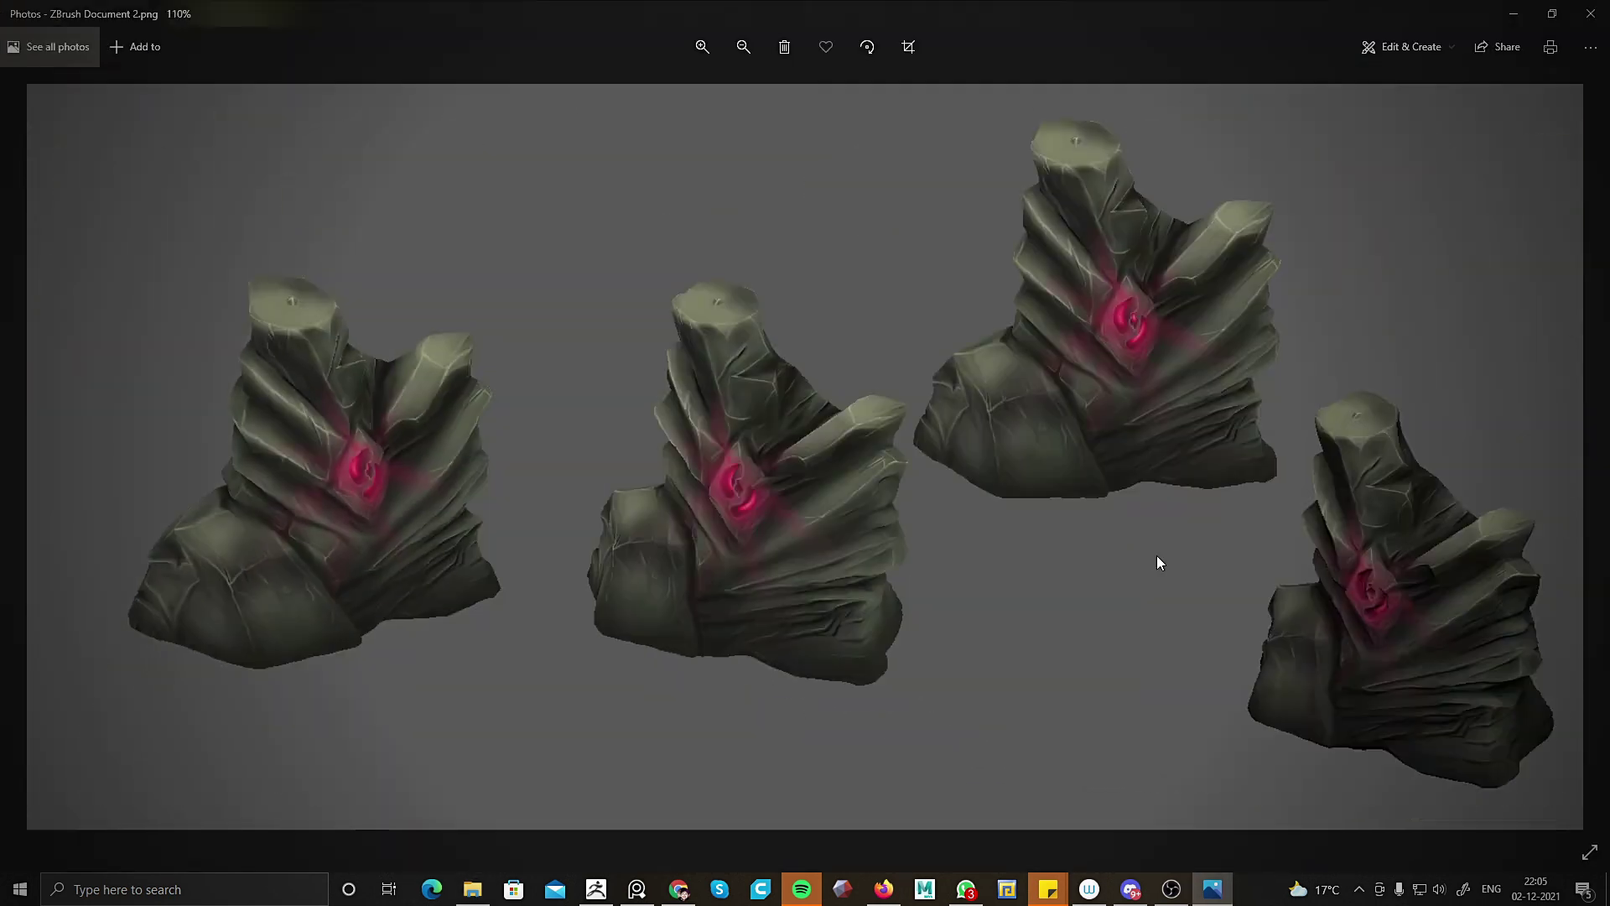
pyautogui.scroll(4, 626, 520)
pyautogui.scroll(-5, 721, 578)
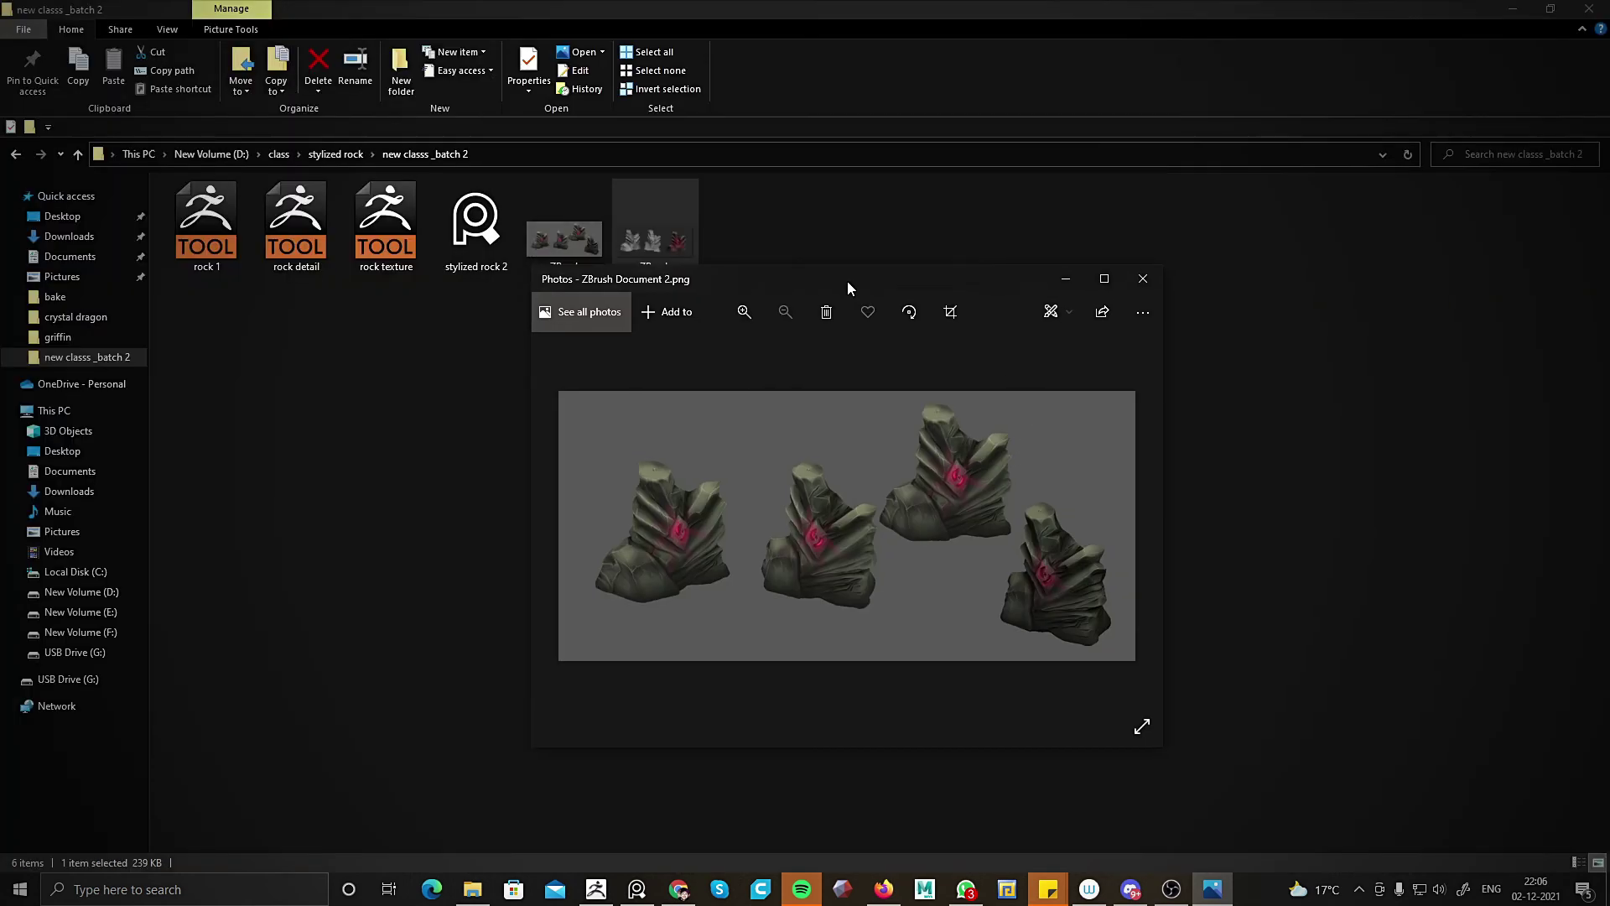
pyautogui.scroll(3, 929, 516)
pyautogui.scroll(-4, 925, 590)
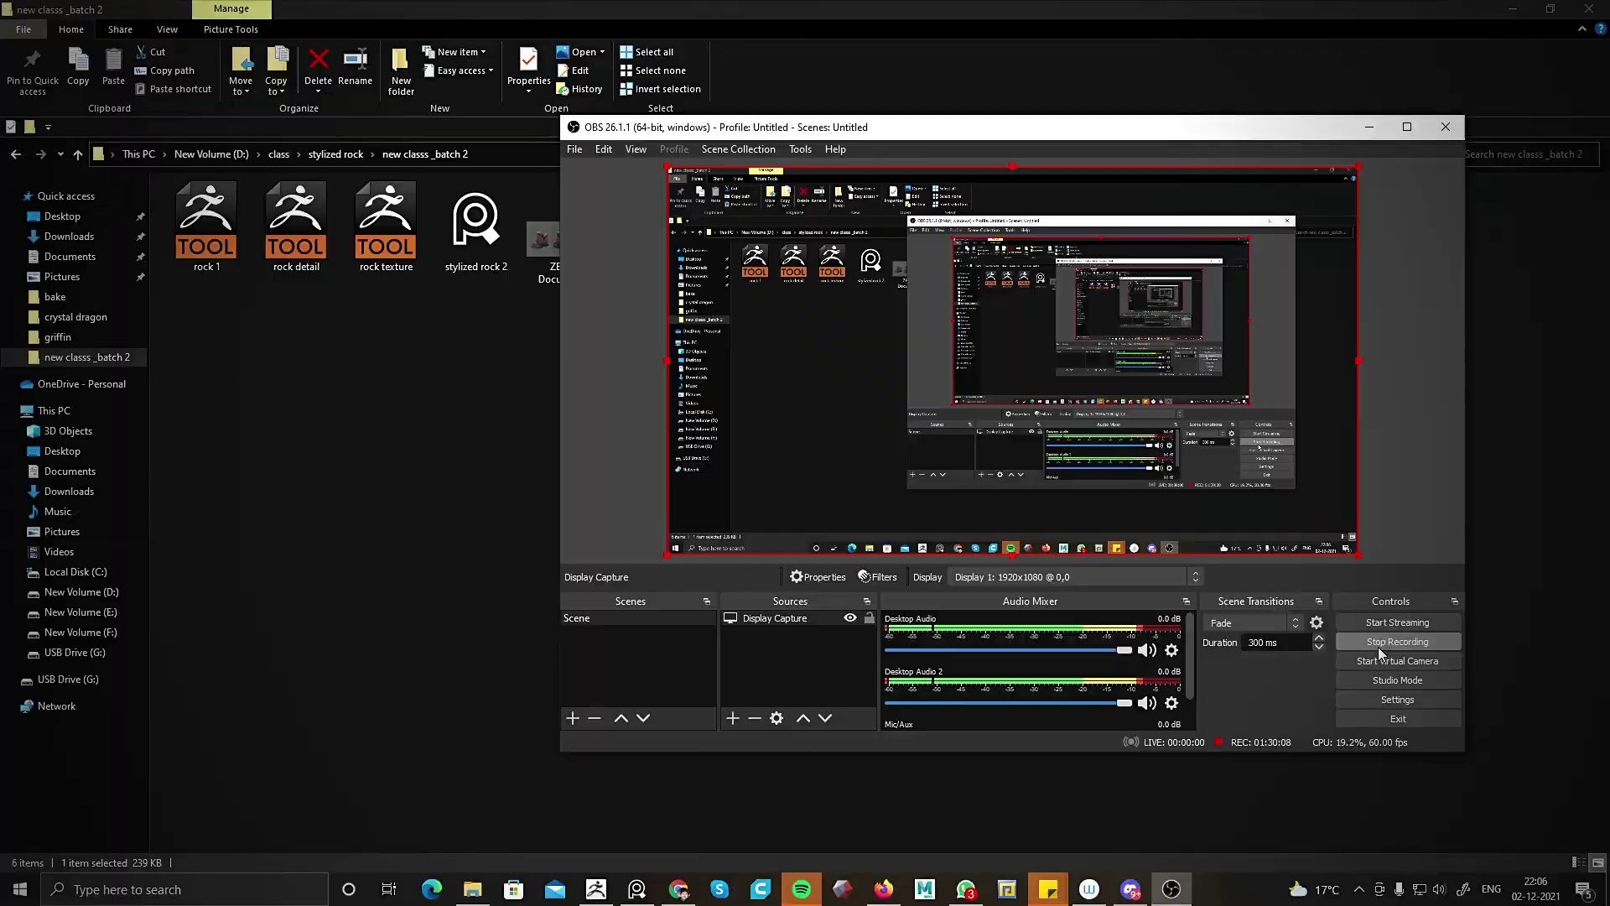